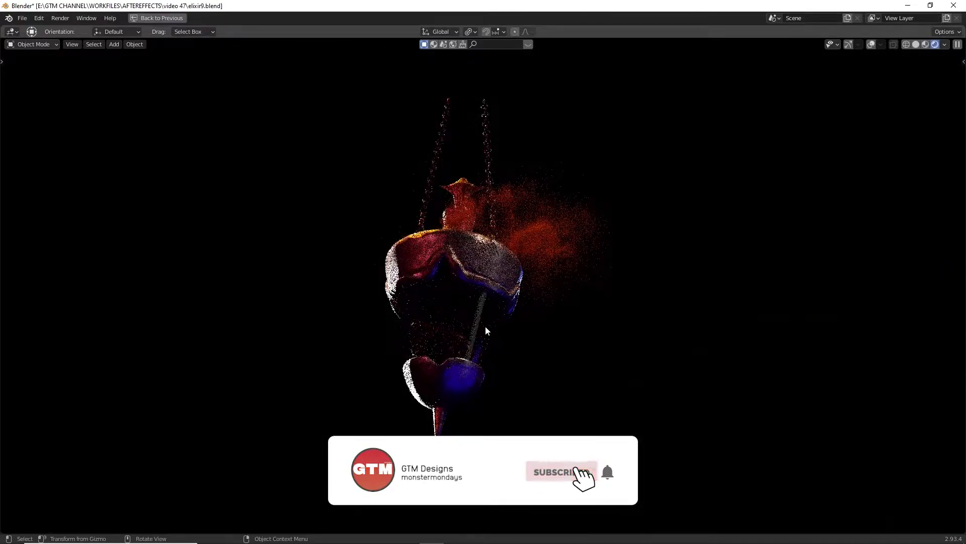
# Step: Play the animation in solid shading with the overlays hidden and inspect the hanging lantern from several sides
pyautogui.hotkey('ctrl', 'alt', 'space')
pyautogui.press('z')
pyautogui.hotkey('ctrl', 'space')
pyautogui.moveTo(563, 318); pyautogui.dragTo(588, 274, button='middle')
pyautogui.scroll(-3, 569, 247)
pyautogui.hotkey('shift', 'Left')
pyautogui.press('space')
pyautogui.scroll(5, 573, 265)
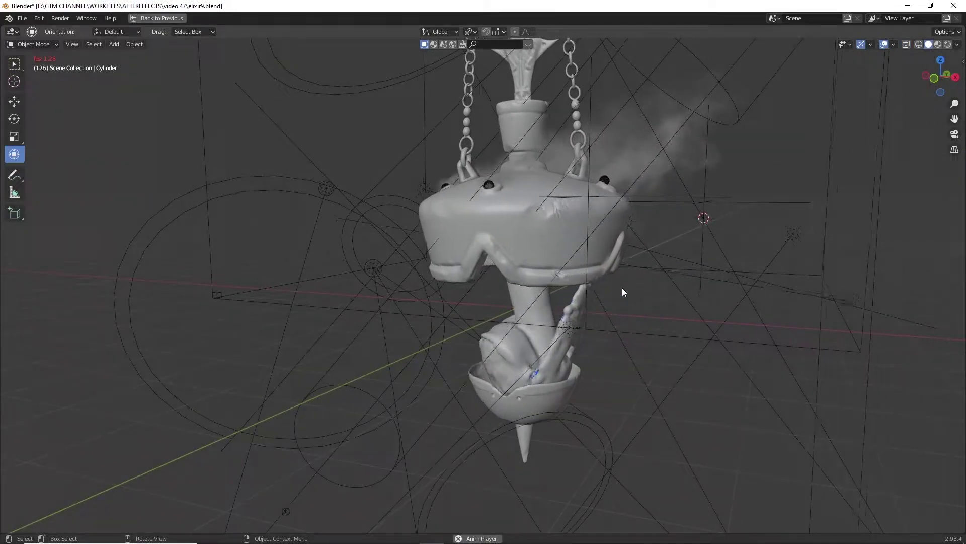
pyautogui.click(883, 44)
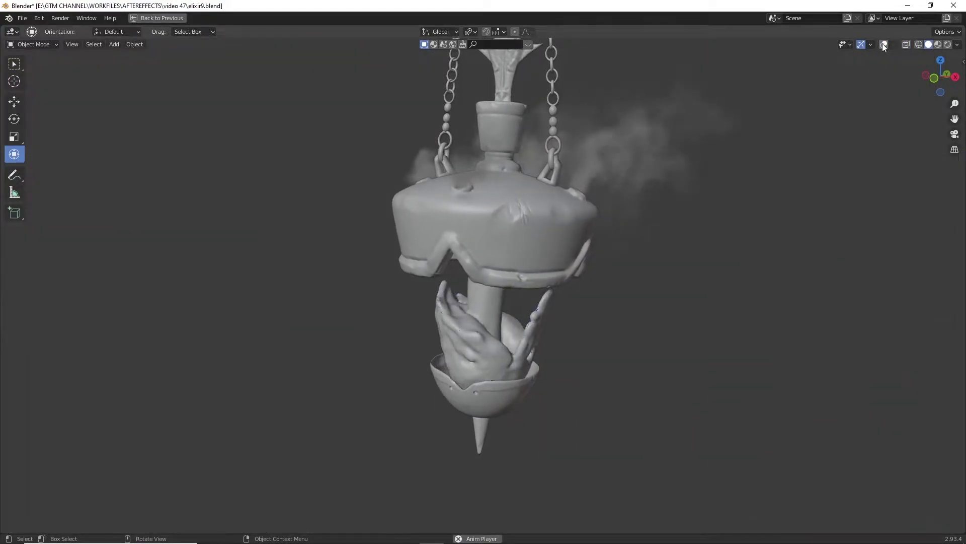
pyautogui.moveTo(688, 220); pyautogui.dragTo(242, 183, button='middle')
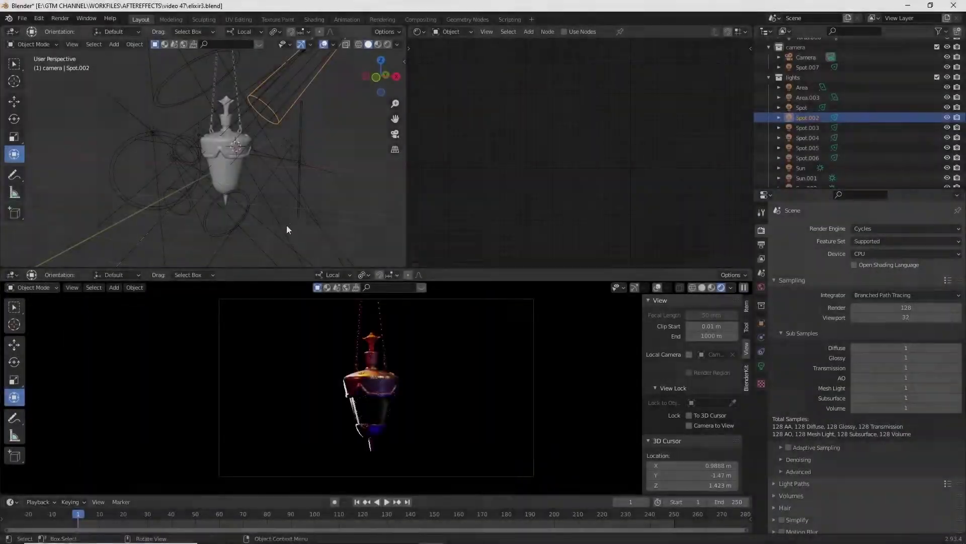
# Step: Switch the camera view to solid shading and show the scene from the front in an enlarged viewport
pyautogui.scroll(-4, 280, 189)
pyautogui.moveTo(294, 181); pyautogui.dragTo(312, 211, button='middle')
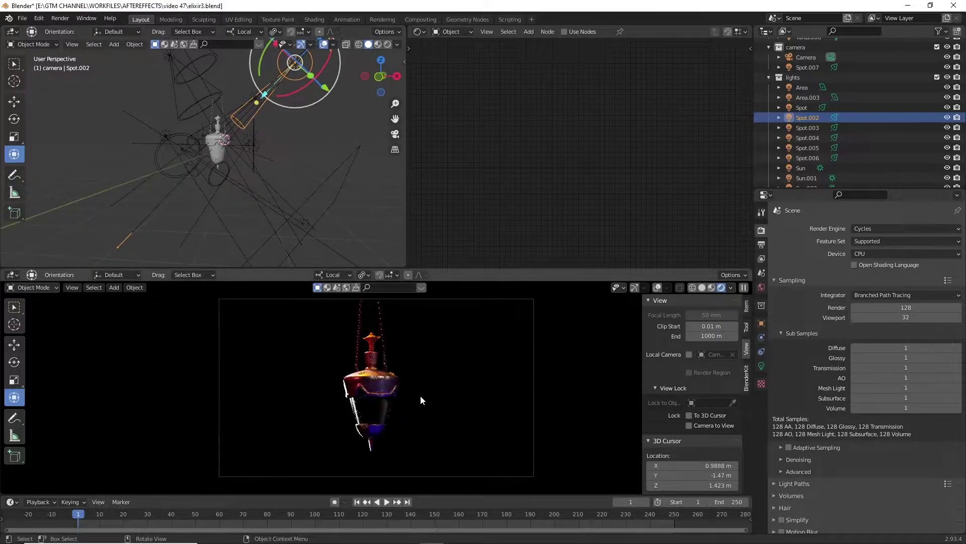
pyautogui.click(516, 396)
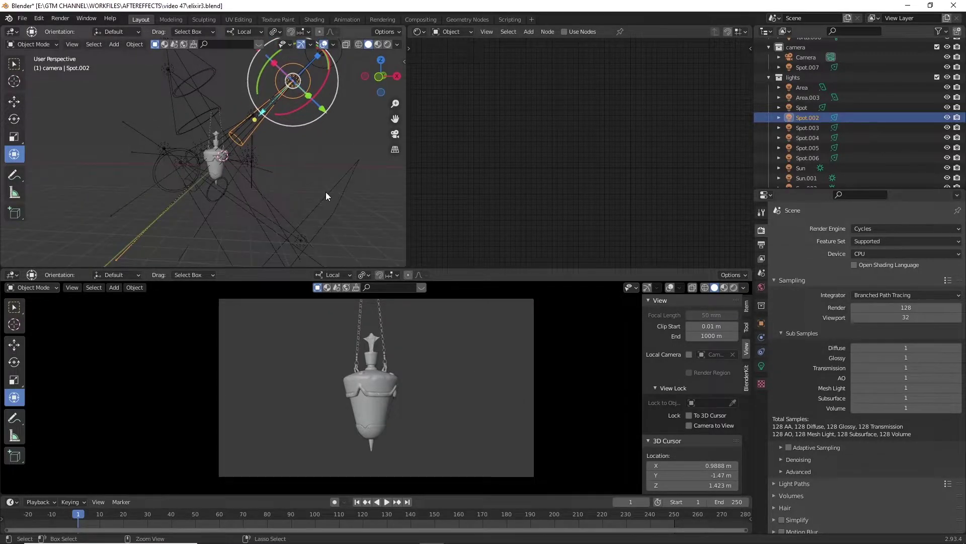
pyautogui.hotkey('ctrl', 'space')
pyautogui.moveTo(401, 204); pyautogui.dragTo(478, 227, button='middle')
pyautogui.scroll(3, 482, 223)
pyautogui.press('KP_1')
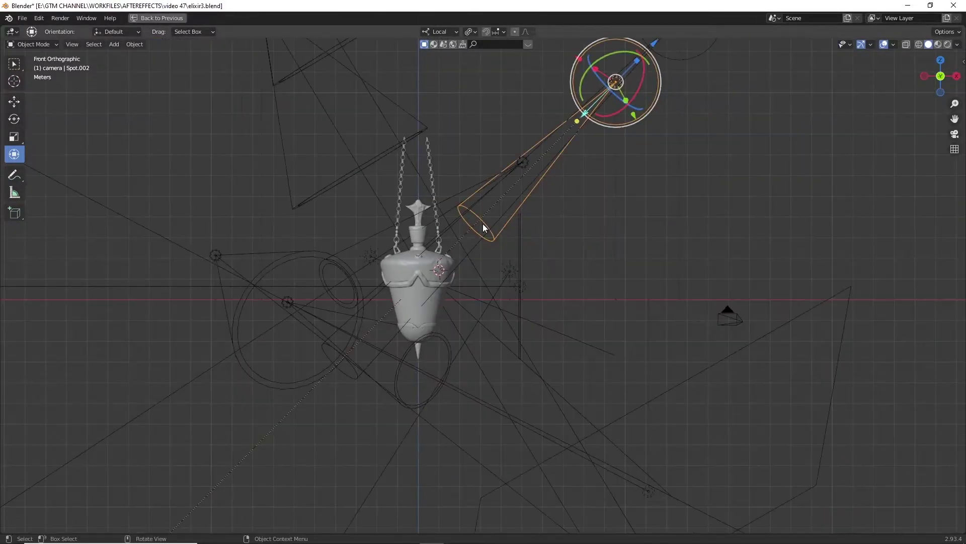
# Step: Try rotating the elixir bottle about its own origin
pyautogui.scroll(7, 482, 223)
pyautogui.keyDown('shift'); pyautogui.moveTo(394, 259); pyautogui.dragTo(453, 295, button='middle'); pyautogui.keyUp('shift')
pyautogui.click(453, 295)
pyautogui.scroll(-3, 453, 295)
pyautogui.press('r')
pyautogui.rightClick(470, 362)
pyautogui.keyDown('shift'); pyautogui.moveTo(473, 344); pyautogui.dragTo(467, 410, button='middle'); pyautogui.keyUp('shift')
pyautogui.moveTo(454, 310)
pyautogui.mouseDown(button='middle')
pyautogui.moveTo(455, 291)
pyautogui.moveTo(444, 298)
pyautogui.mouseUp(button='middle')
pyautogui.scroll(-3, 444, 298)
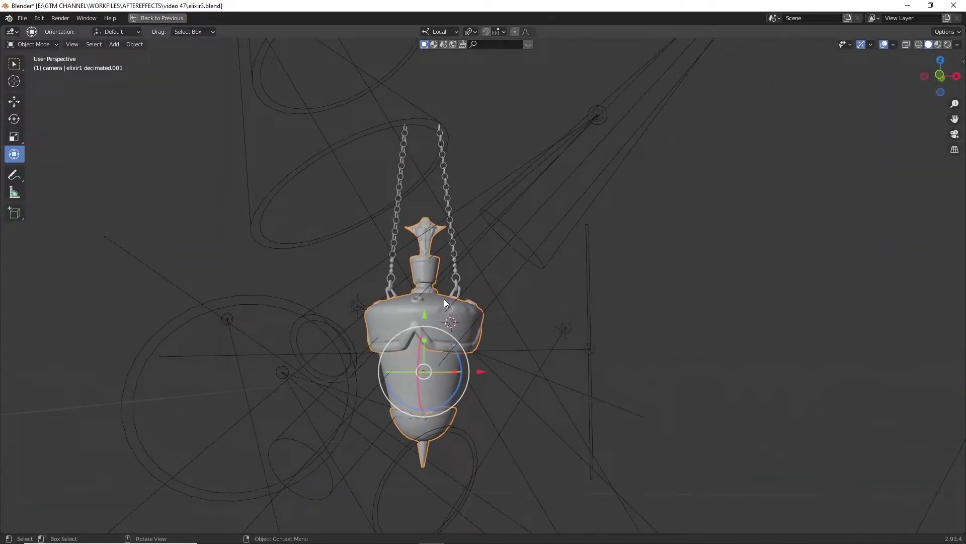
# Step: Add a cube over the elixir bottle and scale it up to about the bottle's width
pyautogui.press('Delete')
pyautogui.press('KP_1')
pyautogui.hotkey('shift', 'a')
pyautogui.moveTo(453, 189)
pyautogui.click(491, 199)
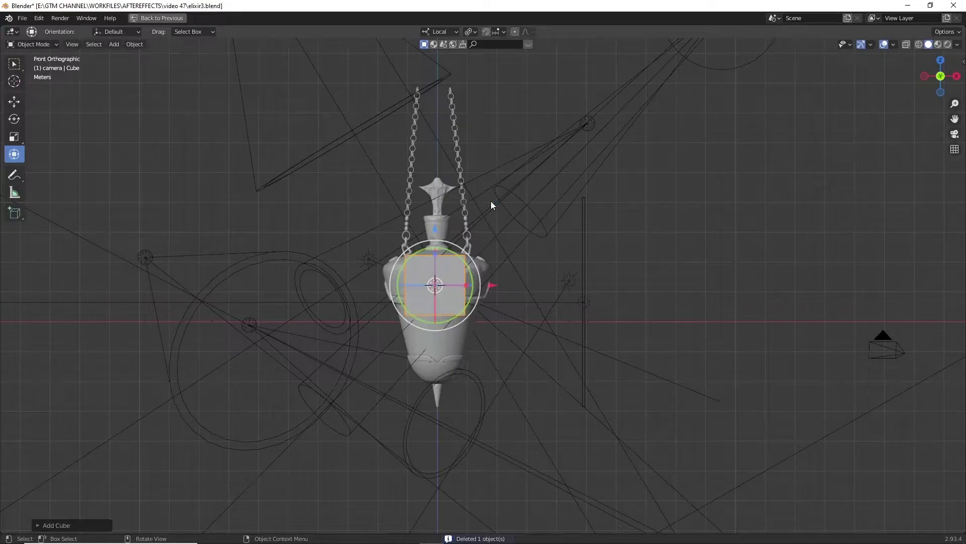
pyautogui.press('s')
pyautogui.click(568, 303)
# Step: Move the cube along Y and X in the top view so it is centred on the bottle
pyautogui.hotkey('ctrl', 'space')
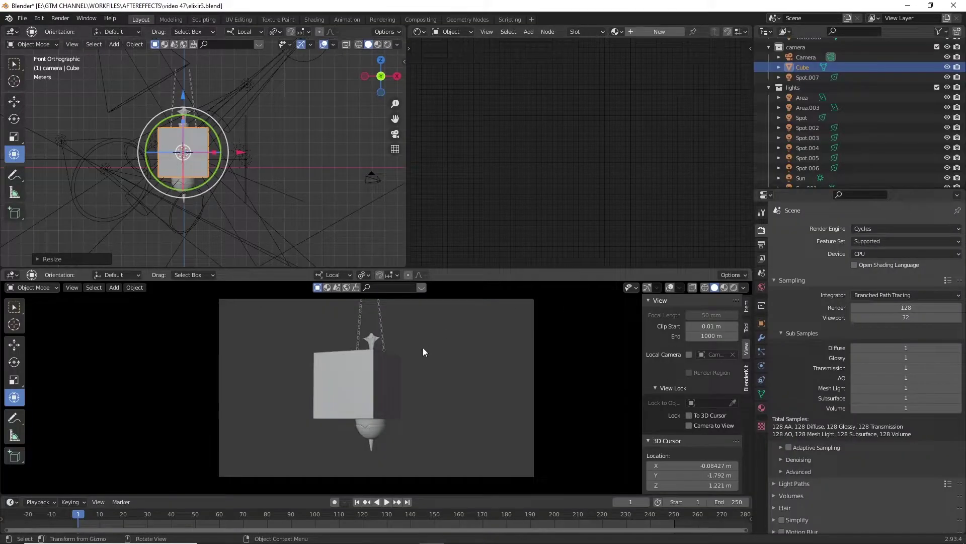
pyautogui.moveTo(237, 151); pyautogui.dragTo(201, 197, button='middle')
pyautogui.press('KP_7')
pyautogui.hotkey('ctrl', 'space')
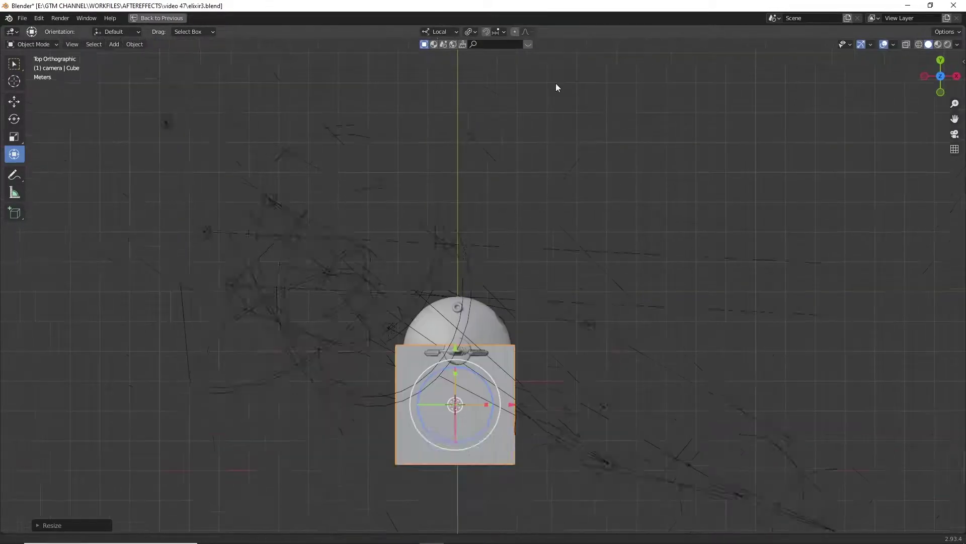
pyautogui.keyDown('shift'); pyautogui.moveTo(556, 83); pyautogui.dragTo(584, 45, button='middle'); pyautogui.keyUp('shift')
pyautogui.scroll(2, 563, 221)
pyautogui.press('g')
pyautogui.press('y')
pyautogui.click(567, 219)
pyautogui.press('g')
pyautogui.press('x')
pyautogui.click(562, 217)
# Step: Stretch the cube vertically in the see-through front view so it encloses the bottle and its chains
pyautogui.moveTo(563, 219); pyautogui.dragTo(591, 187, button='middle')
pyautogui.press('KP_1')
pyautogui.hotkey('alt', 'z')
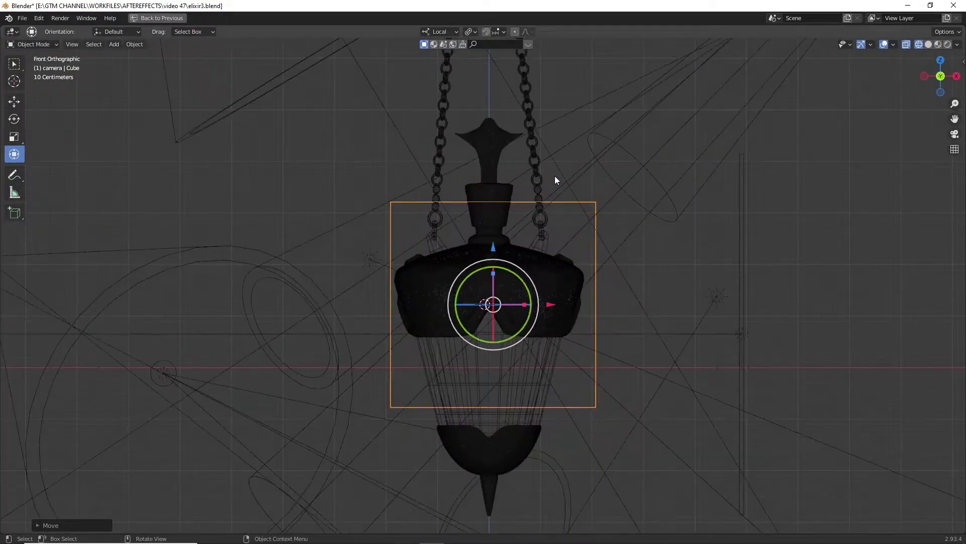
pyautogui.moveTo(496, 272); pyautogui.dragTo(489, 214)
pyautogui.rightClick(500, 256)
pyautogui.scroll(-3, 500, 255)
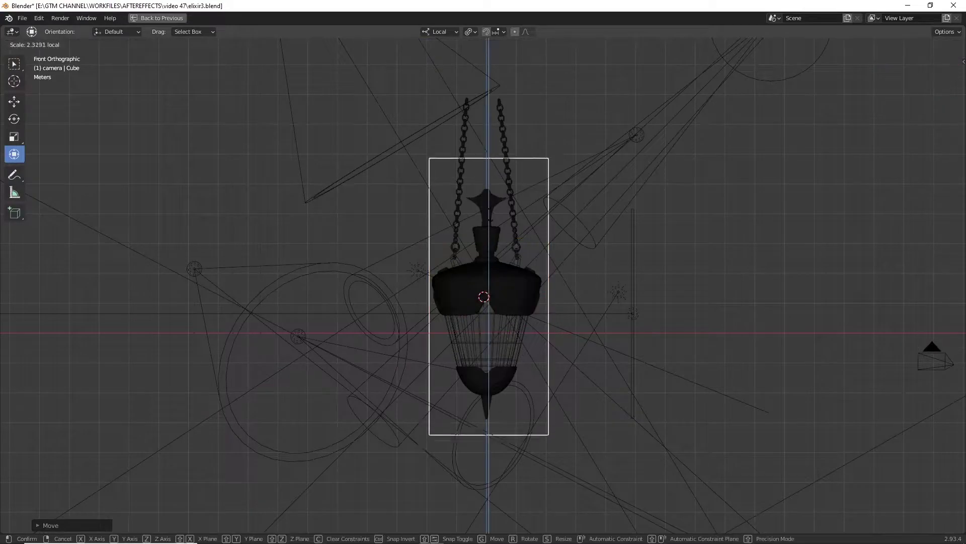
pyautogui.moveTo(492, 179); pyautogui.dragTo(491, 193)
pyautogui.moveTo(489, 296); pyautogui.dragTo(485, 270)
# Step: Lower the cube's top face in Edit Mode and shift the cube vertically to line up with the chain ends
pyautogui.press('Tab')
pyautogui.moveTo(356, 56); pyautogui.dragTo(582, 137)
pyautogui.keyDown('shift'); pyautogui.moveTo(583, 138); pyautogui.dragTo(585, 177, button='middle'); pyautogui.keyUp('shift')
pyautogui.moveTo(492, 80); pyautogui.dragTo(494, 106)
pyautogui.press('Tab')
pyautogui.moveTo(490, 250); pyautogui.dragTo(490, 222)
pyautogui.moveTo(495, 222); pyautogui.dragTo(468, 226, button='middle')
pyautogui.hotkey('alt', 'z')
pyautogui.hotkey('ctrl', 'space')
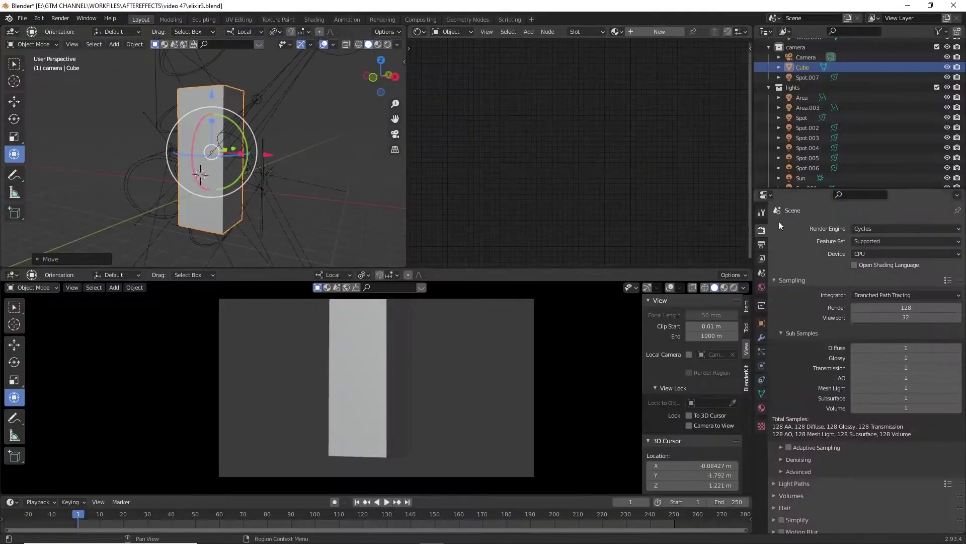
# Step: Set the cube's viewport Display As option to Wire
pyautogui.click(762, 325)
pyautogui.click(798, 455)
pyautogui.scroll(-3, 815, 443)
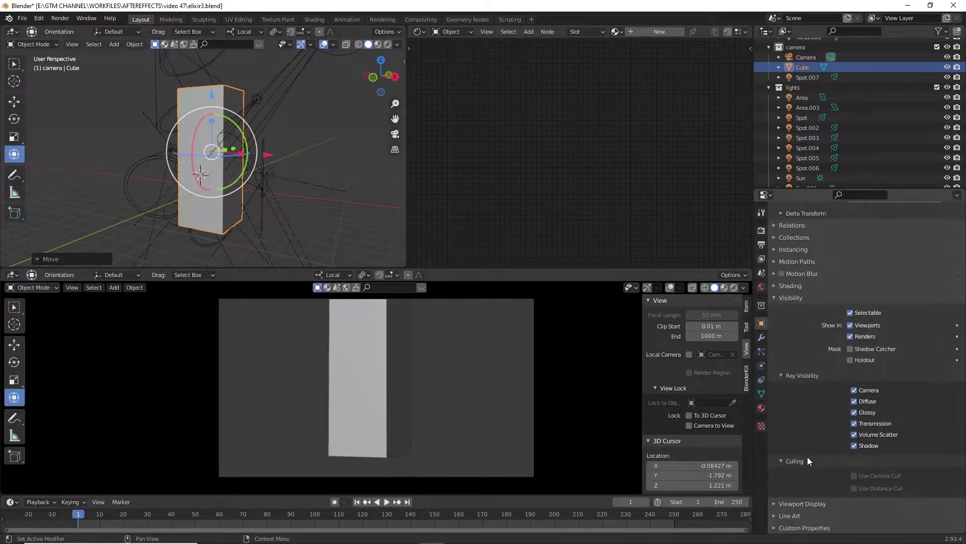
pyautogui.scroll(-5, 816, 473)
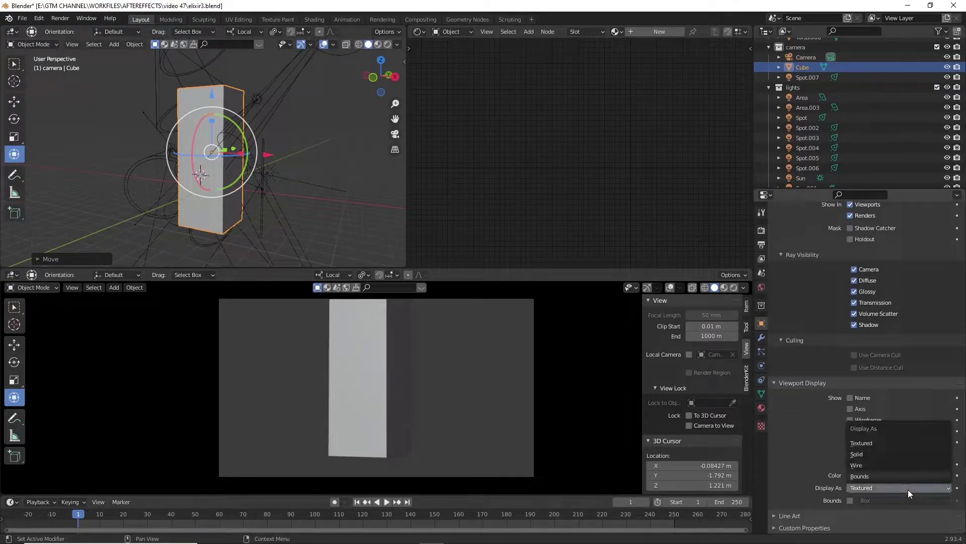
pyautogui.click(883, 466)
pyautogui.scroll(5, 270, 168)
# Step: Add two perpendicular vertical loop cuts through the middle of the cube
pyautogui.moveTo(270, 165); pyautogui.dragTo(246, 171, button='middle')
pyautogui.press('Tab')
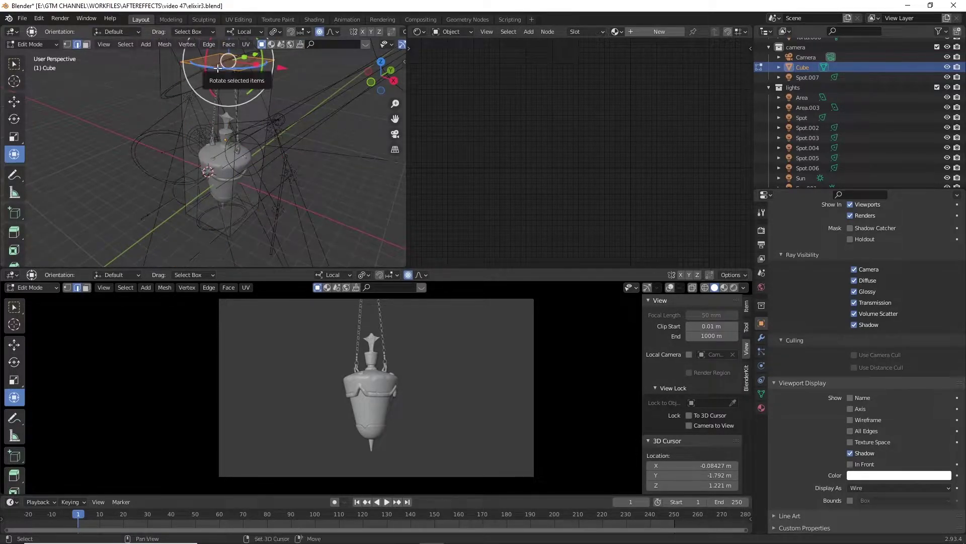
pyautogui.hotkey('ctrl', 'space')
pyautogui.hotkey('ctrl', 'e')
pyautogui.press('Escape')
pyautogui.click(507, 263)
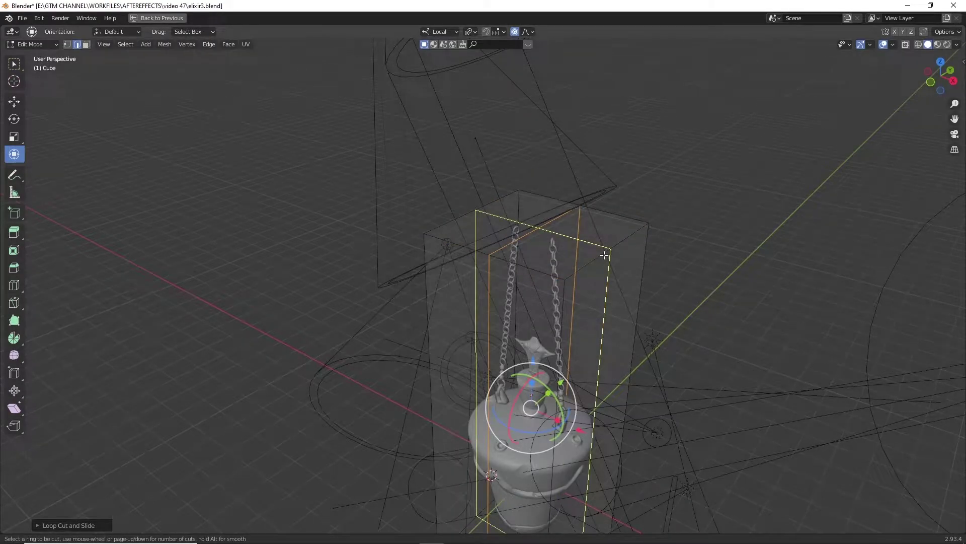
pyautogui.click(537, 227)
# Step: Snap the 3D cursor to the centre vertex of the cube's top face
pyautogui.moveTo(559, 249); pyautogui.dragTo(574, 207, button='middle')
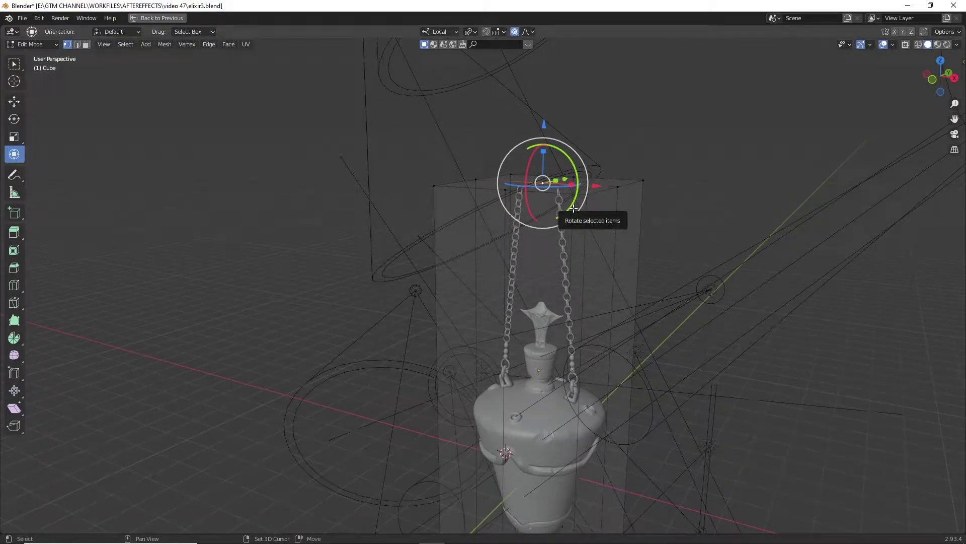
pyautogui.hotkey('shift', 's')
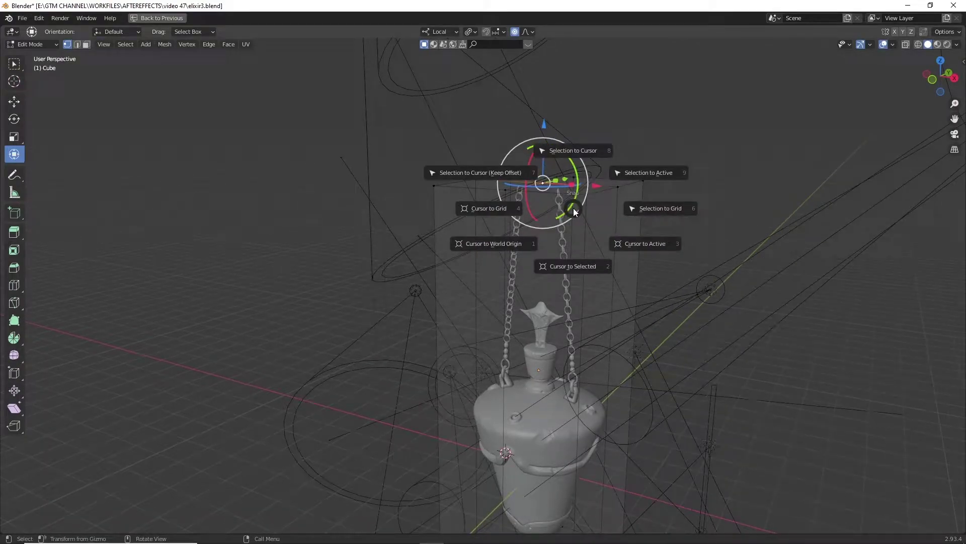
pyautogui.click(574, 263)
pyautogui.moveTo(573, 263); pyautogui.dragTo(573, 238, button='middle')
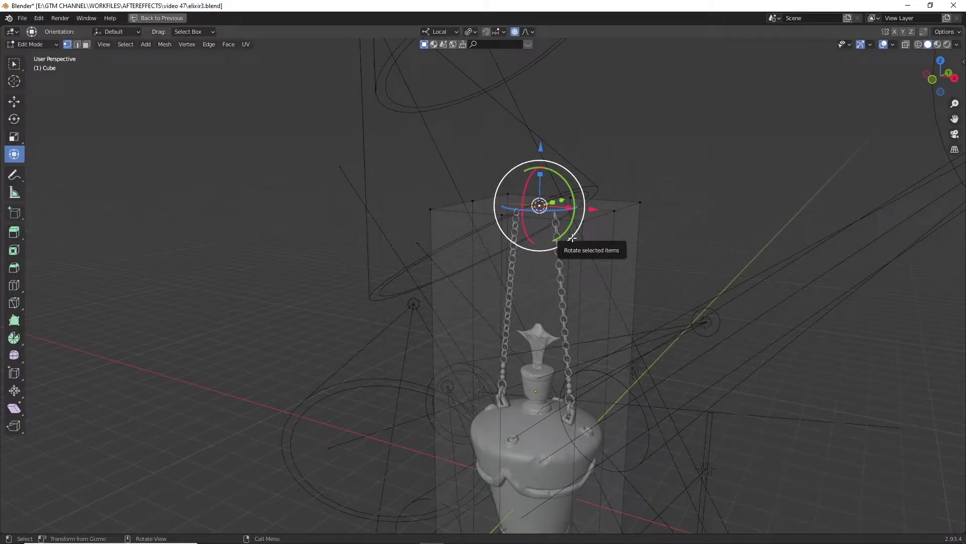
# Step: Set the cube's origin to the 3D cursor
pyautogui.press('Tab')
pyautogui.click(138, 45)
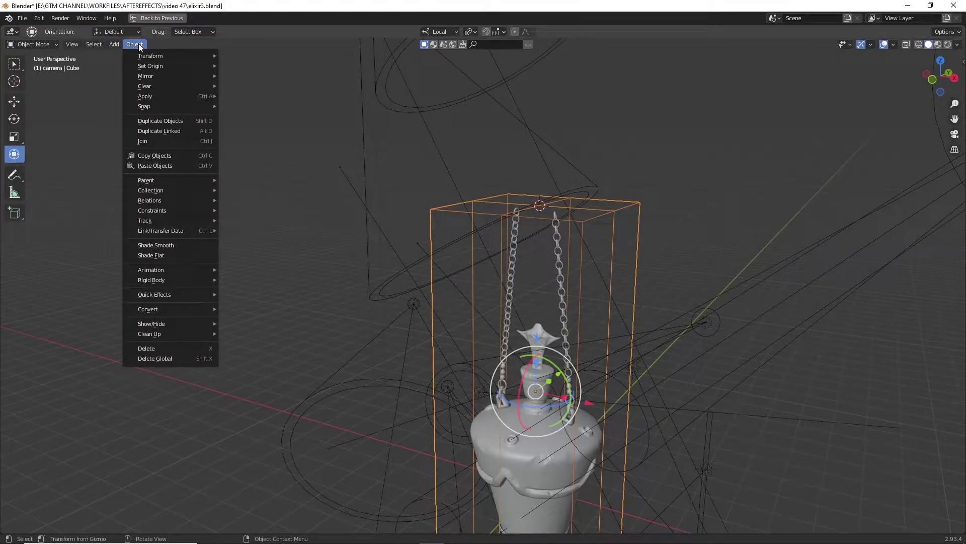
pyautogui.moveTo(149, 69)
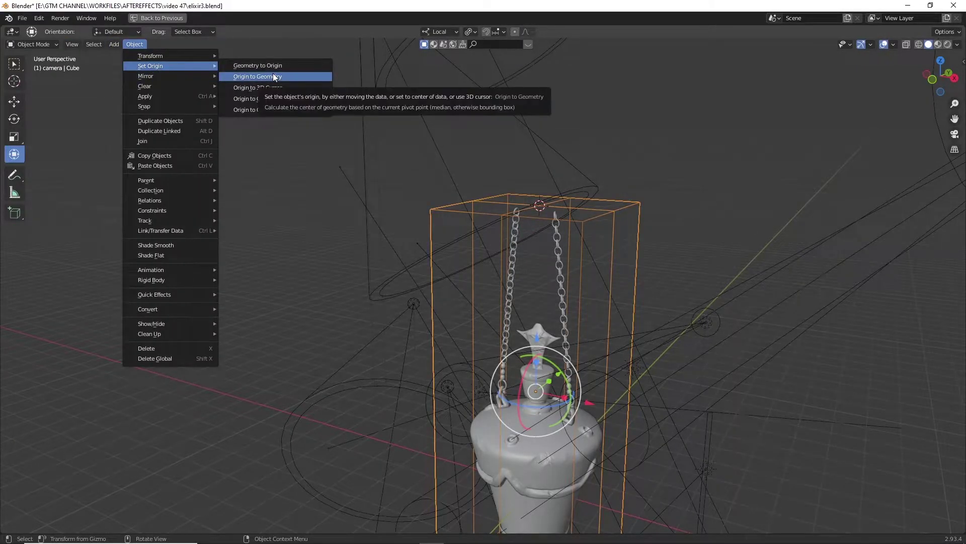
pyautogui.click(276, 85)
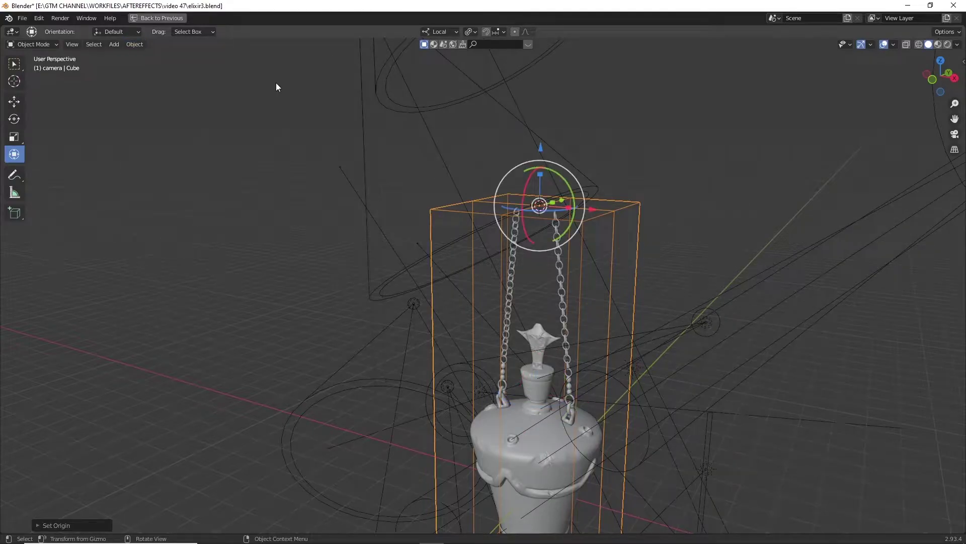
# Step: Try rotating the cube about its new origin at the top
pyautogui.press('Tab')
pyautogui.press('Tab')
pyautogui.moveTo(639, 220); pyautogui.dragTo(652, 213, button='middle')
pyautogui.moveTo(579, 185)
pyautogui.mouseDown()
pyautogui.moveTo(575, 169)
pyautogui.moveTo(585, 212)
pyautogui.moveTo(582, 185)
pyautogui.mouseUp()
pyautogui.rightClick(582, 185)
pyautogui.keyDown('shift'); pyautogui.moveTo(589, 311); pyautogui.dragTo(573, 215, button='middle'); pyautogui.keyUp('shift')
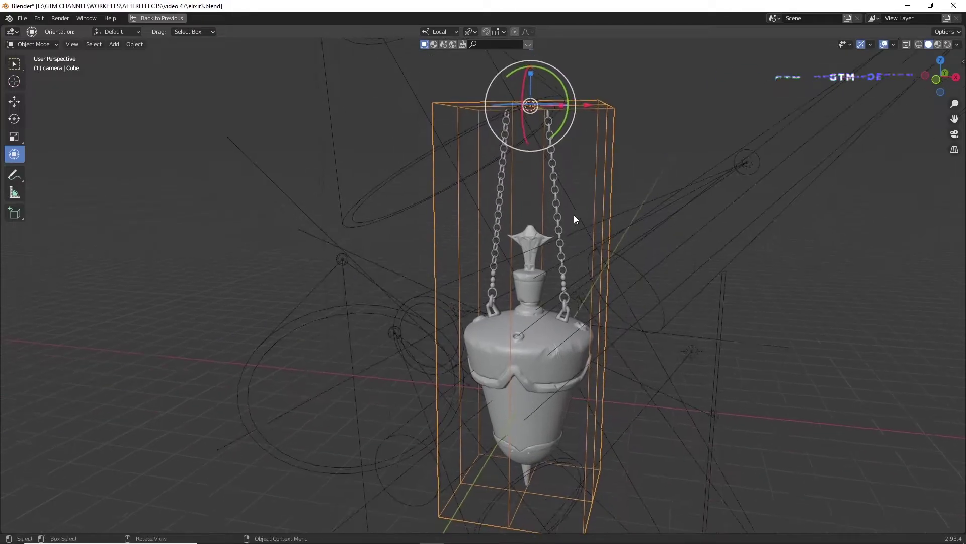
# Step: Parent the chains and the bottle to the cube with Object (Keep Transform) and test how they follow it
pyautogui.moveTo(522, 250); pyautogui.dragTo(607, 259, button='middle')
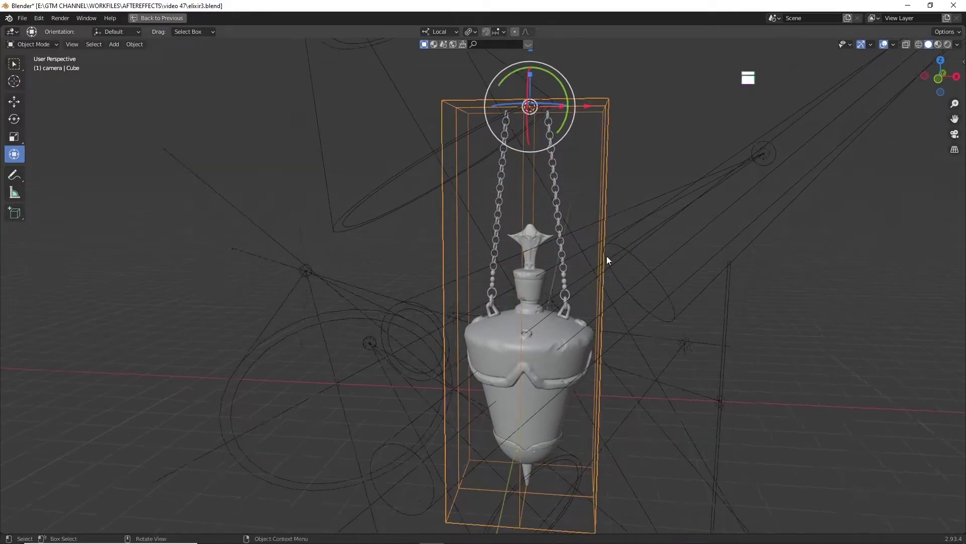
pyautogui.click(551, 188)
pyautogui.keyDown('shift'); pyautogui.click(551, 397); pyautogui.keyUp('shift')
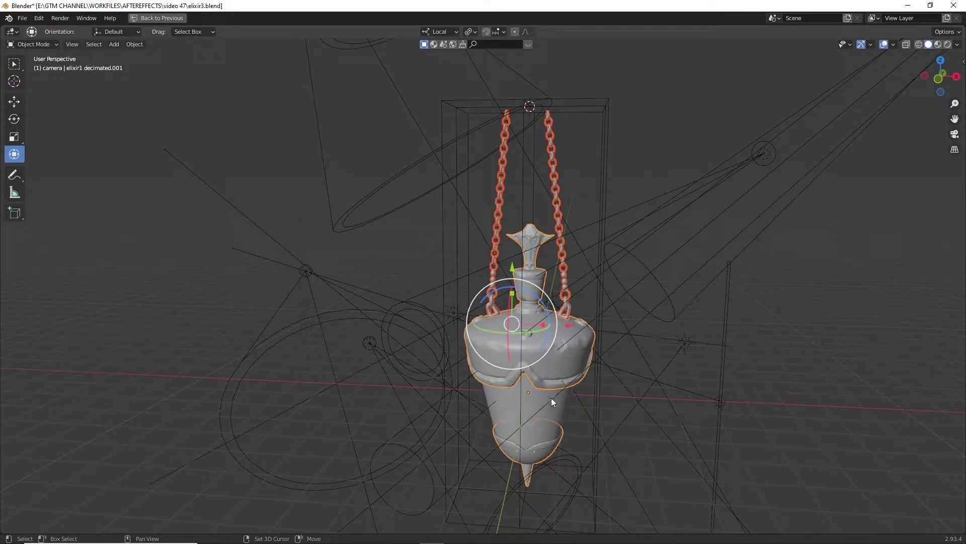
pyautogui.click(604, 150)
pyautogui.moveTo(602, 150)
pyautogui.mouseDown(button='middle')
pyautogui.moveTo(523, 169)
pyautogui.moveTo(625, 162)
pyautogui.moveTo(606, 166)
pyautogui.mouseUp(button='middle')
pyautogui.hotkey('ctrl', 'p')
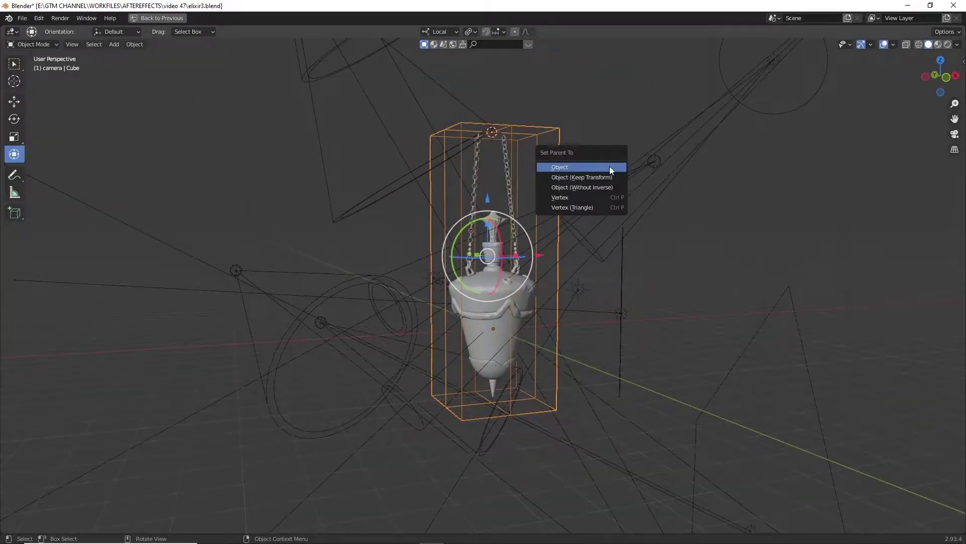
pyautogui.click(610, 177)
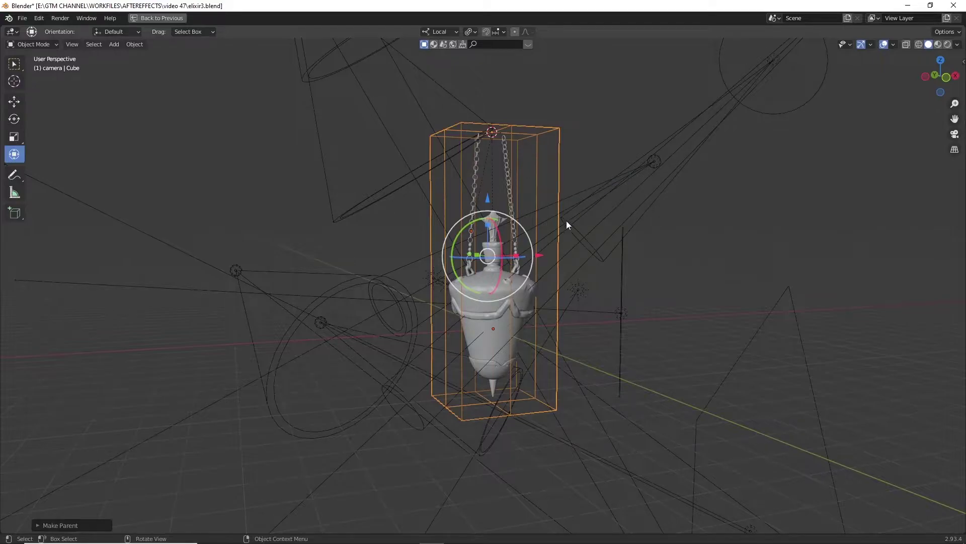
pyautogui.moveTo(566, 220); pyautogui.dragTo(530, 216, button='middle')
pyautogui.moveTo(518, 104)
pyautogui.mouseDown()
pyautogui.moveTo(503, 96)
pyautogui.moveTo(533, 123)
pyautogui.moveTo(518, 104)
pyautogui.mouseUp()
pyautogui.moveTo(519, 105); pyautogui.dragTo(512, 101)
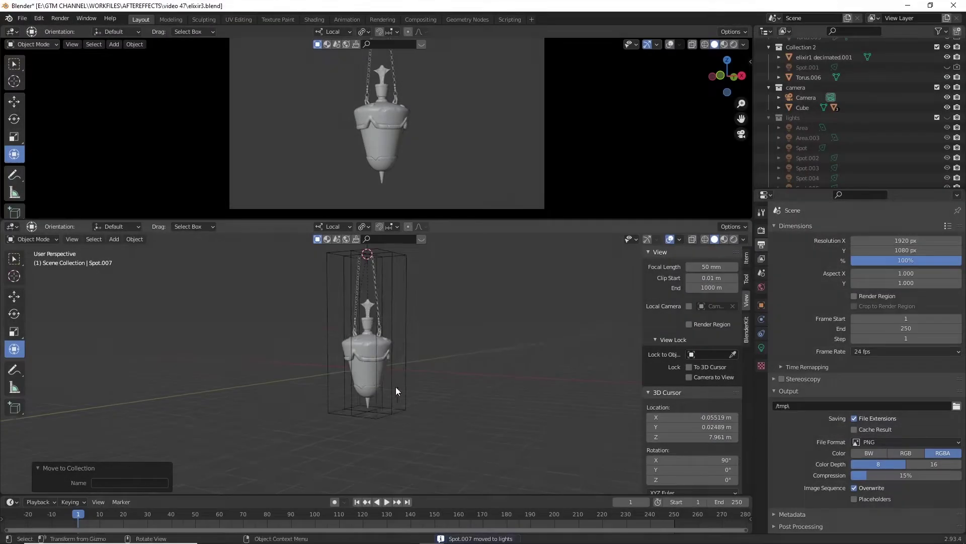
# Step: Enlarge the timeline and insert a keyframe for the upright cube at frame 250
pyautogui.moveTo(419, 521); pyautogui.dragTo(419, 430)
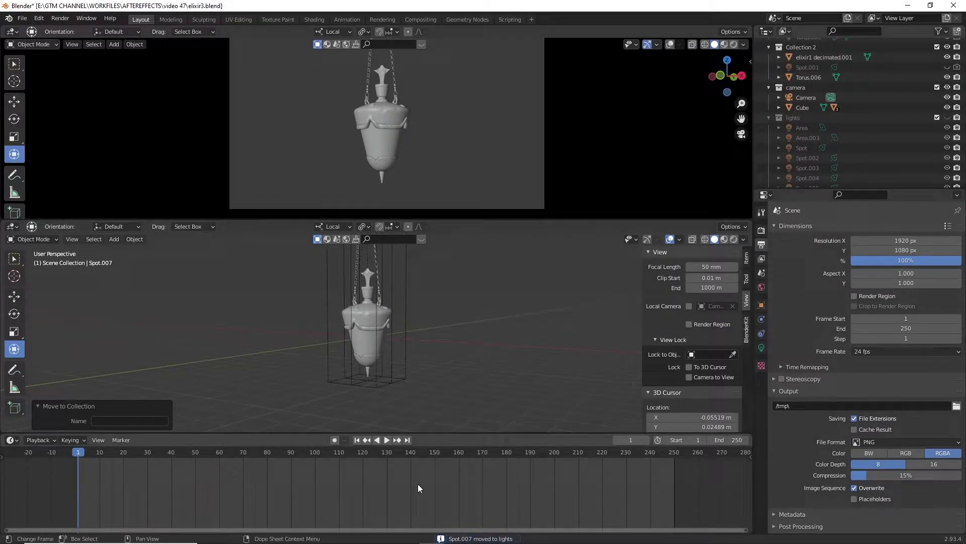
pyautogui.click(368, 438)
pyautogui.click(397, 302)
pyautogui.press('KP_1')
pyautogui.press('r')
pyautogui.press('Escape')
pyautogui.press('i')
pyautogui.click(457, 355)
# Step: Keyframe the cube rotated about -11.6° in the front view at frame 1 and swung the opposite way at frame 45
pyautogui.press('r')
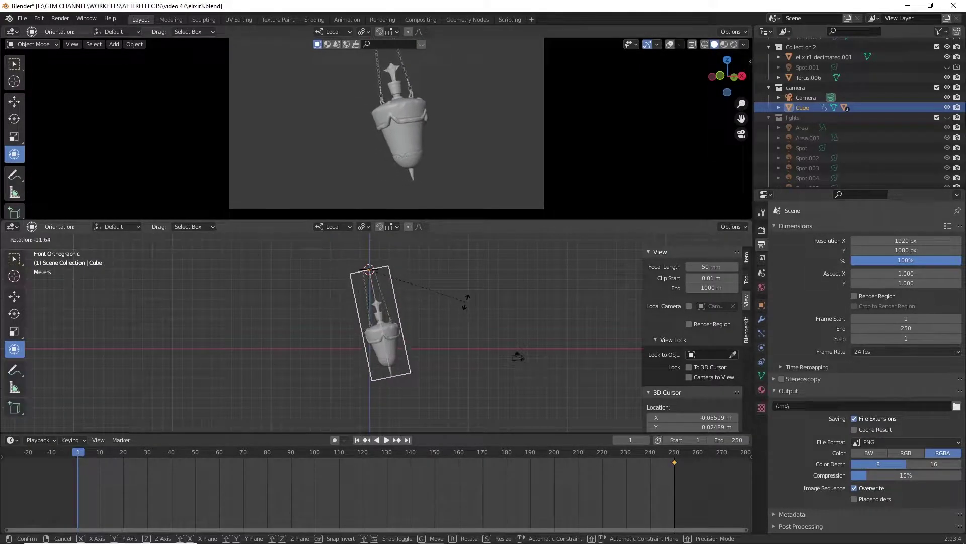
pyautogui.click(465, 300)
pyautogui.moveTo(101, 457); pyautogui.dragTo(183, 454)
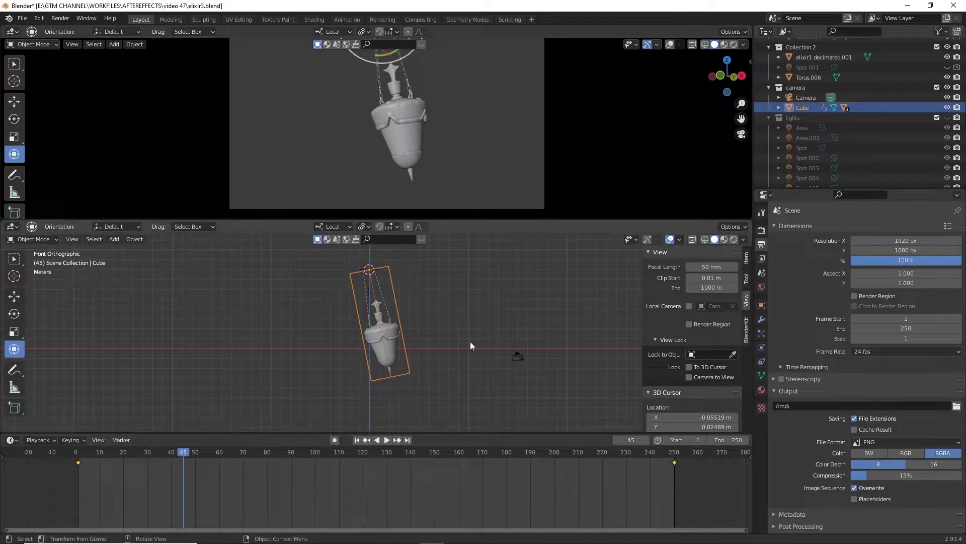
pyautogui.press('r')
pyautogui.click(437, 375)
pyautogui.press('i')
pyautogui.click(437, 375)
# Step: Preview the swing and move the opposite-swing keyframe to frame 50
pyautogui.click(78, 453)
pyautogui.press('space')
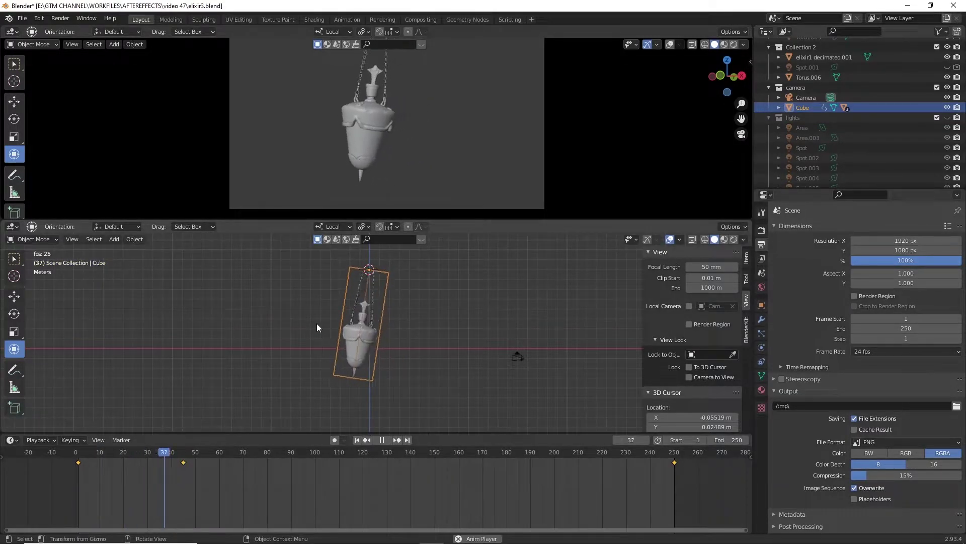
pyautogui.press('Escape')
pyautogui.moveTo(184, 462); pyautogui.dragTo(195, 464)
pyautogui.moveTo(214, 453); pyautogui.dragTo(233, 452)
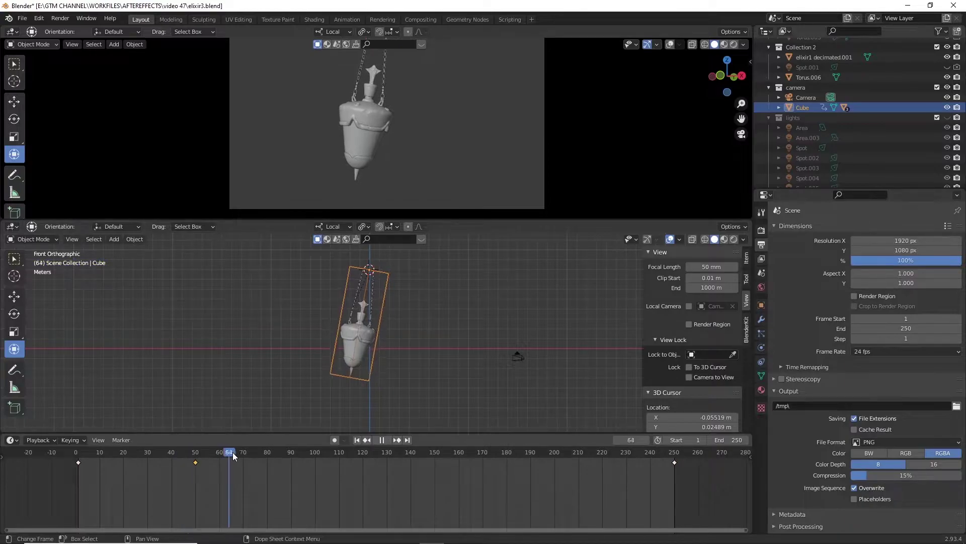
pyautogui.press('space')
pyautogui.press('r')
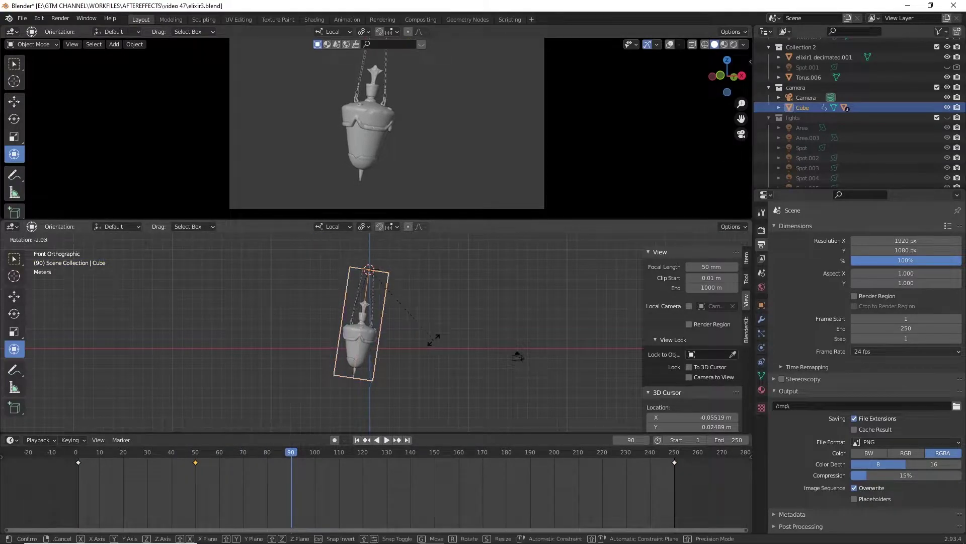
pyautogui.rightClick(417, 310)
pyautogui.scroll(2, 443, 333)
pyautogui.doubleClick(369, 441)
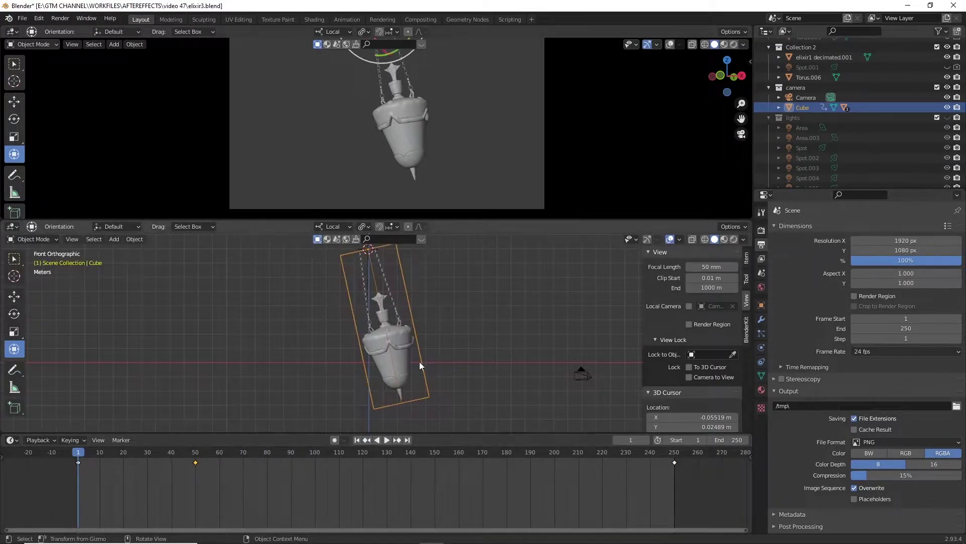
# Step: Keyframe the cube swung back toward its starting side at frame 90 and preview the swing
pyautogui.click(292, 451)
pyautogui.press('r')
pyautogui.click(460, 309)
pyautogui.press('i')
pyautogui.hotkey('shift', 'Left')
pyautogui.press('space')
pyautogui.press('space')
# Step: Readjust the cube's swing angle and retime the two middle swing keyframes to frames 60 and 100
pyautogui.press('Down')
pyautogui.press('r')
pyautogui.click(488, 345)
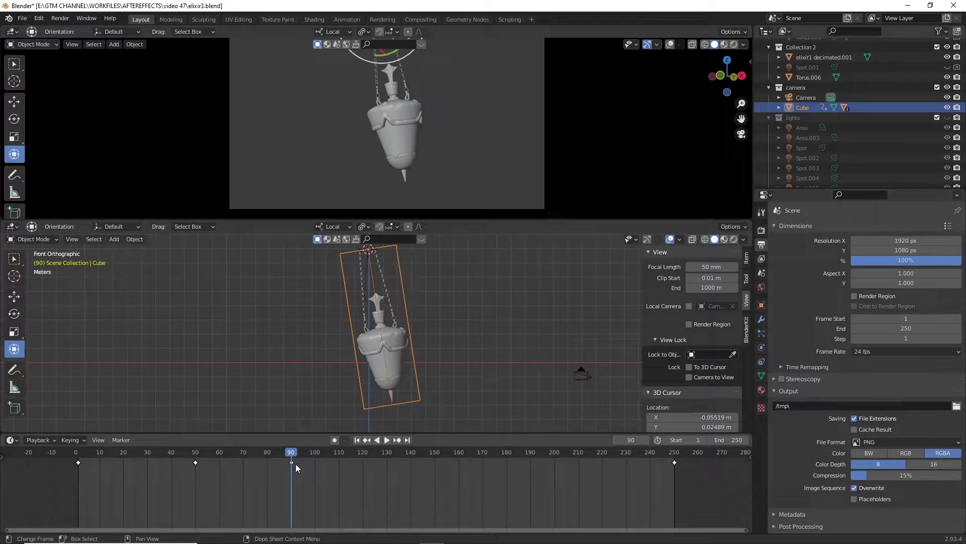
pyautogui.moveTo(300, 452); pyautogui.dragTo(316, 466)
pyautogui.moveTo(196, 464); pyautogui.dragTo(220, 467)
# Step: Rotate the cube for a further swing and insert its keyframe at frame 145
pyautogui.press('r')
pyautogui.click(485, 365)
pyautogui.press('i')
pyautogui.click(530, 453)
pyautogui.press('r')
pyautogui.rightClick(472, 344)
# Step: Duplicate the frame 145 keyframe to frame 190 and keyframe the cube with ever smaller swings at frames 190 and 225
pyautogui.click(423, 463)
pyautogui.hotkey('shift', 'd')
pyautogui.click(531, 464)
pyautogui.press('r')
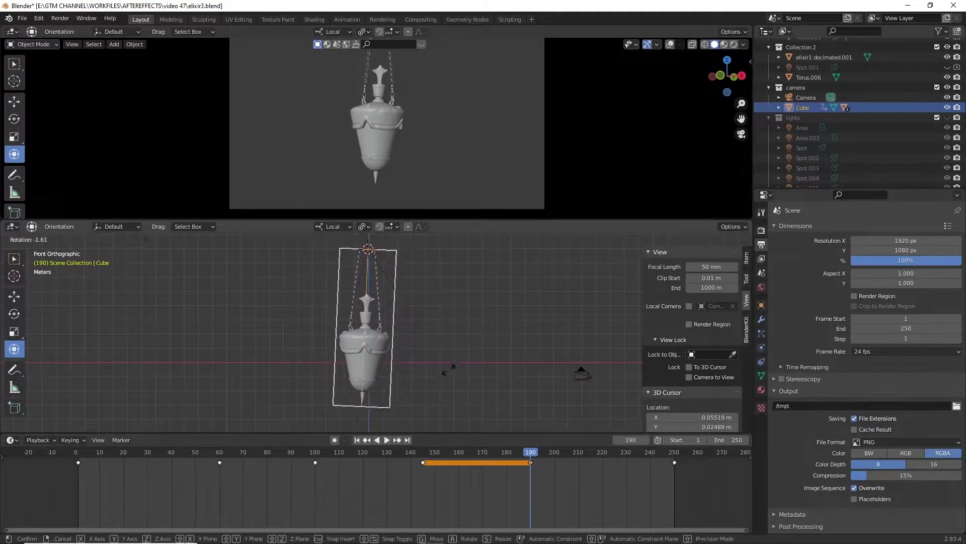
pyautogui.click(444, 347)
pyautogui.press('i')
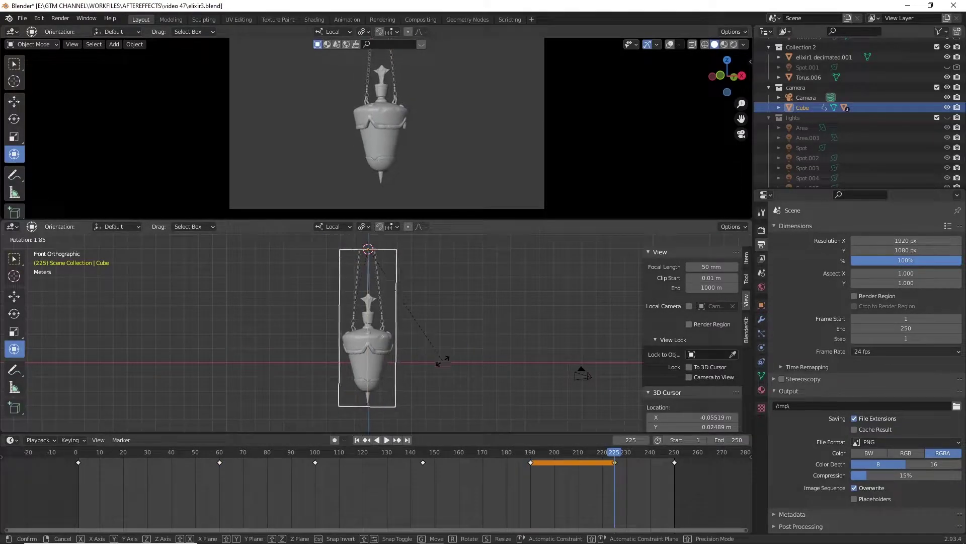
# Step: Play back the cube's complete damped swing animation
pyautogui.press('space')
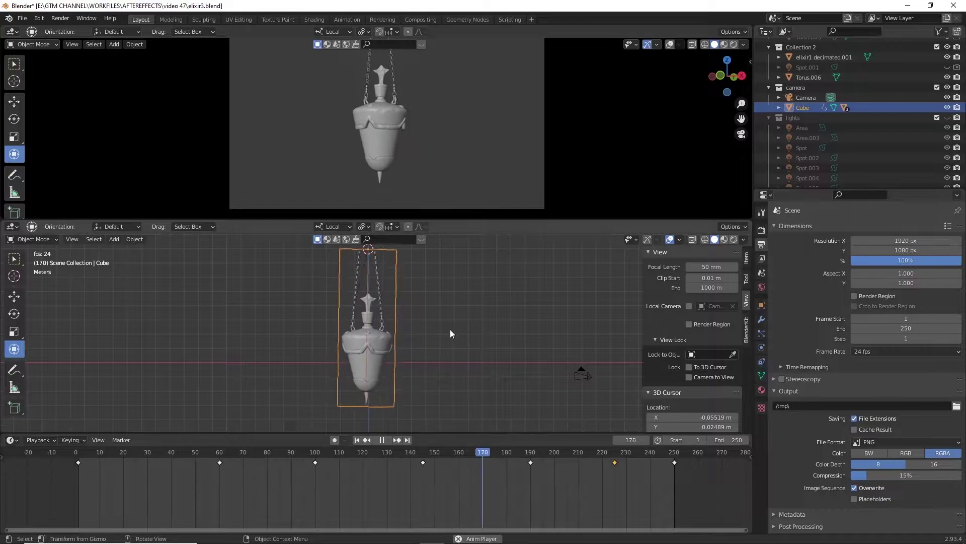
pyautogui.hotkey('ctrl', 'space')
pyautogui.press('Home')
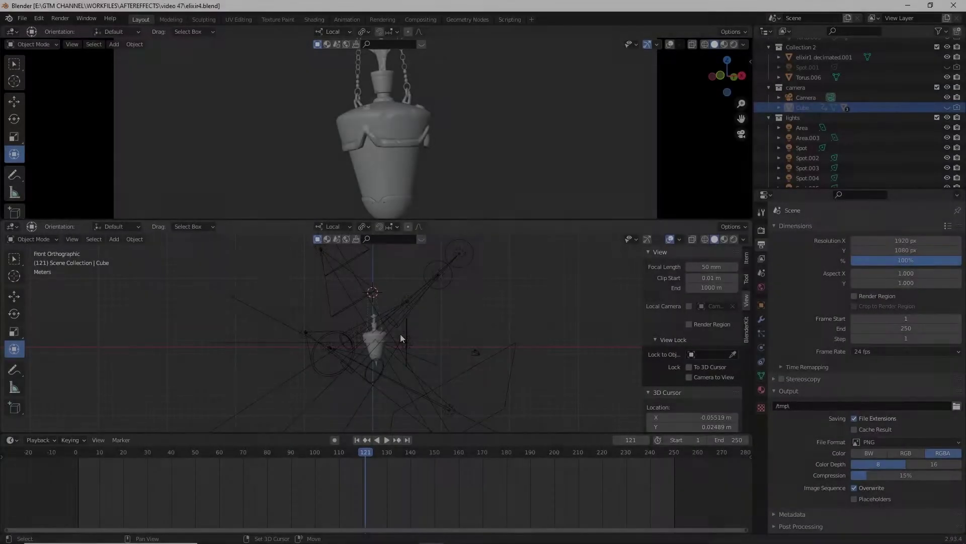
# Step: Exclude the lights collection so that only the bottle, chains and camera remain in the viewports
pyautogui.scroll(5, 400, 334)
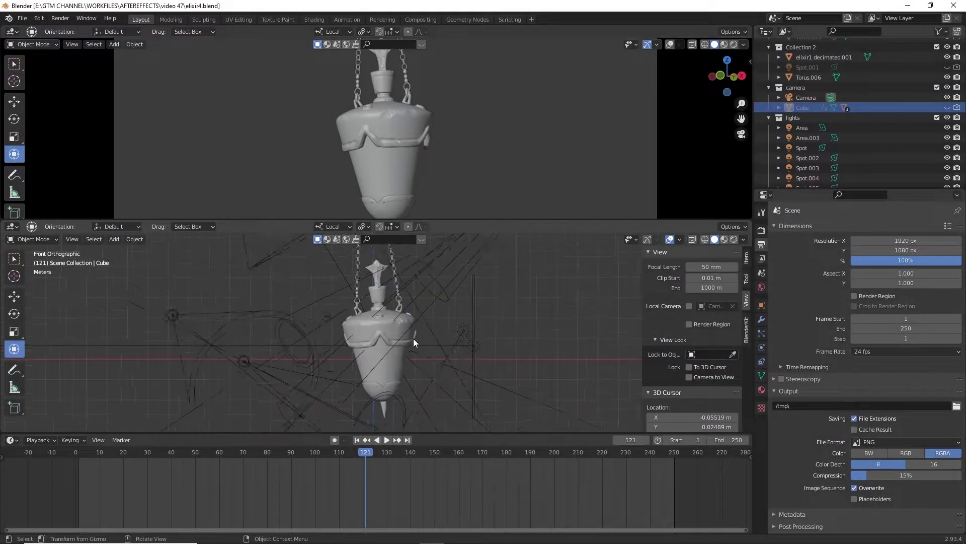
pyautogui.click(937, 118)
pyautogui.scroll(-3, 477, 348)
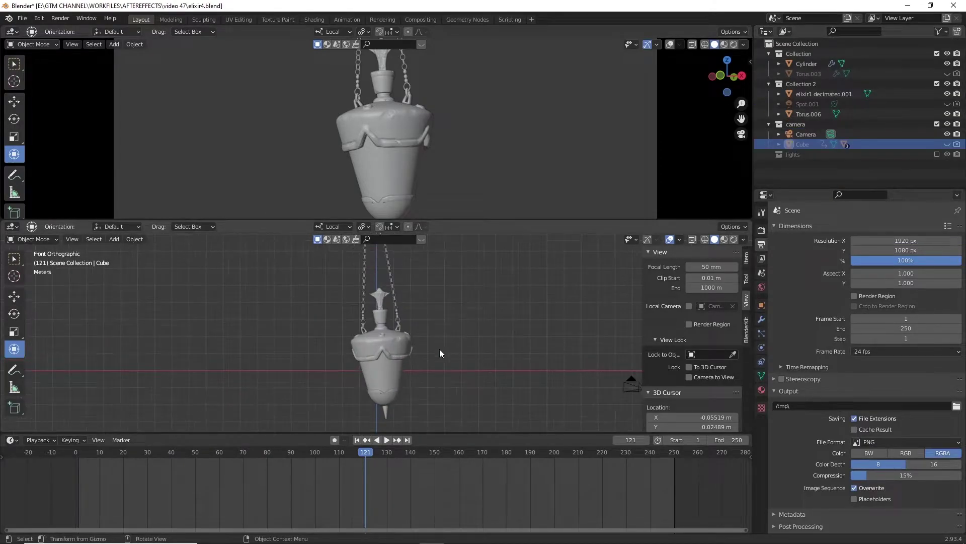
# Step: Scale the bottle's glass cylinder down uniformly to 0.945
pyautogui.click(408, 377)
pyautogui.scroll(4, 427, 350)
pyautogui.scroll(-2, 491, 349)
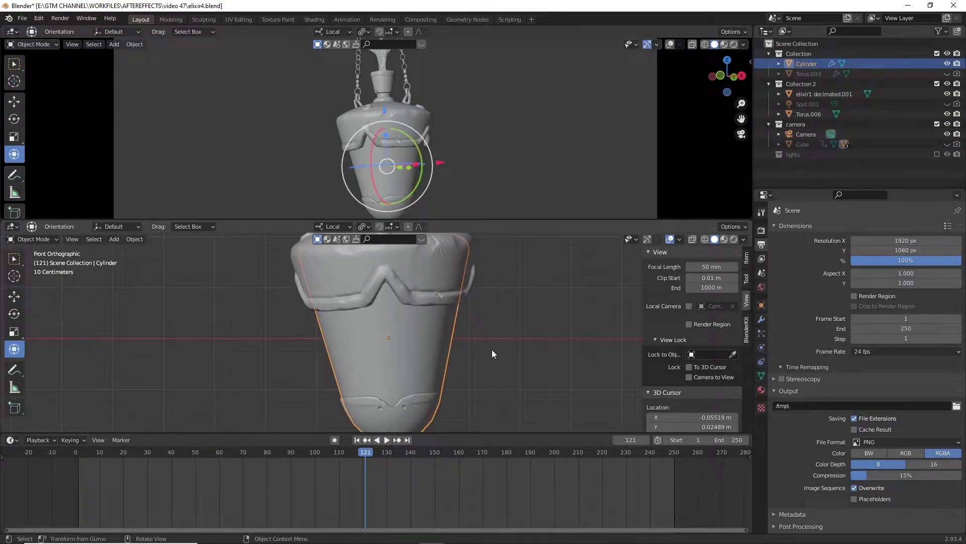
pyautogui.press('s')
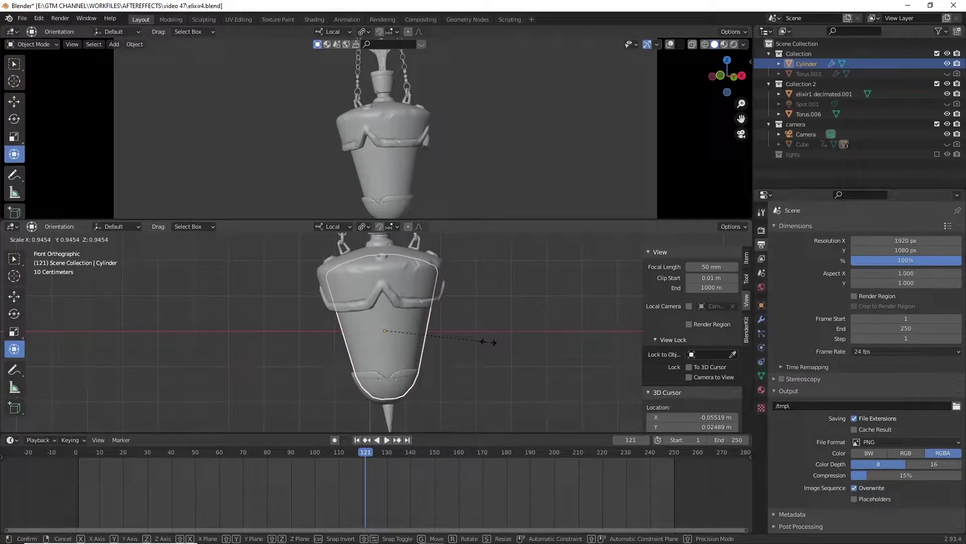
pyautogui.click(488, 342)
# Step: Display the front view in wireframe at frame 250 and open the glass cylinder's Solidify modifier settings
pyautogui.press('z')
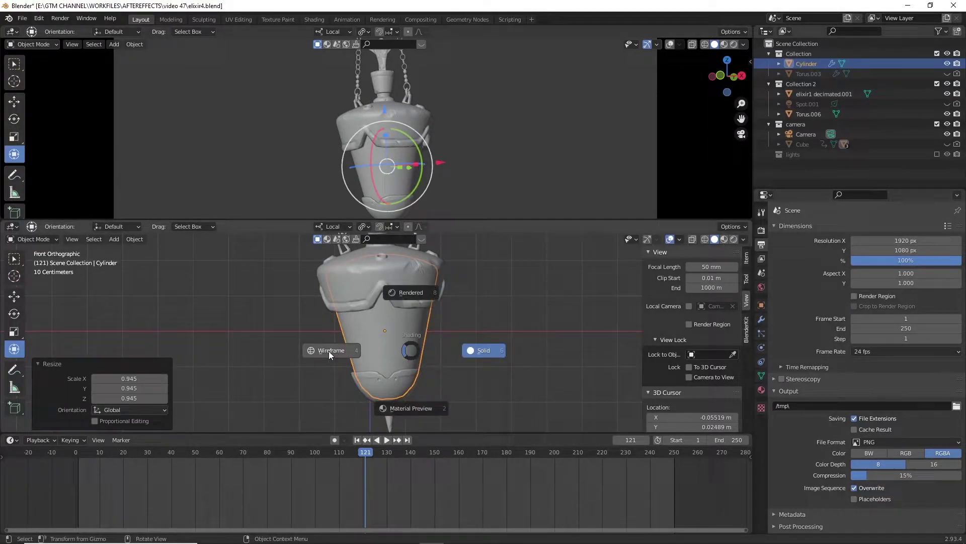
pyautogui.click(328, 352)
pyautogui.hotkey('shift', 'Right')
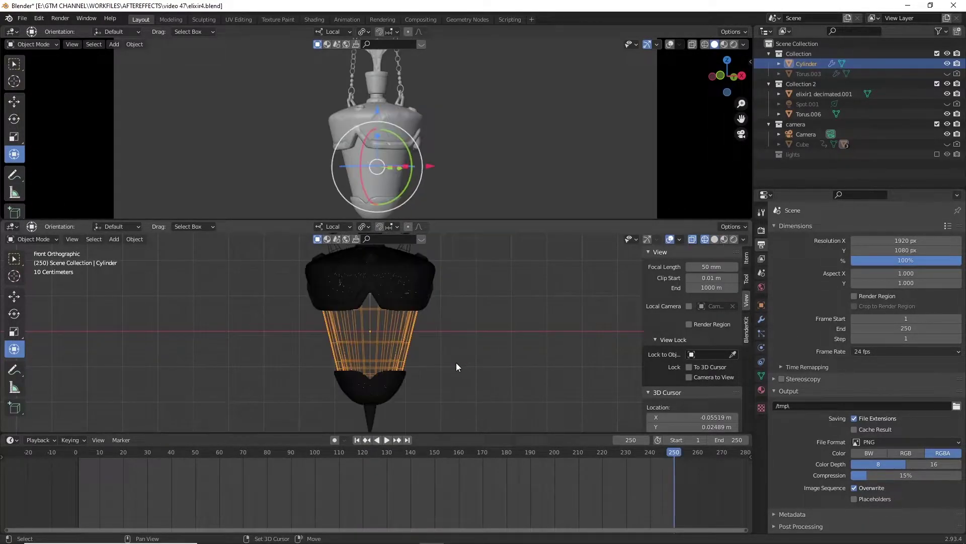
pyautogui.click(763, 334)
pyautogui.click(762, 348)
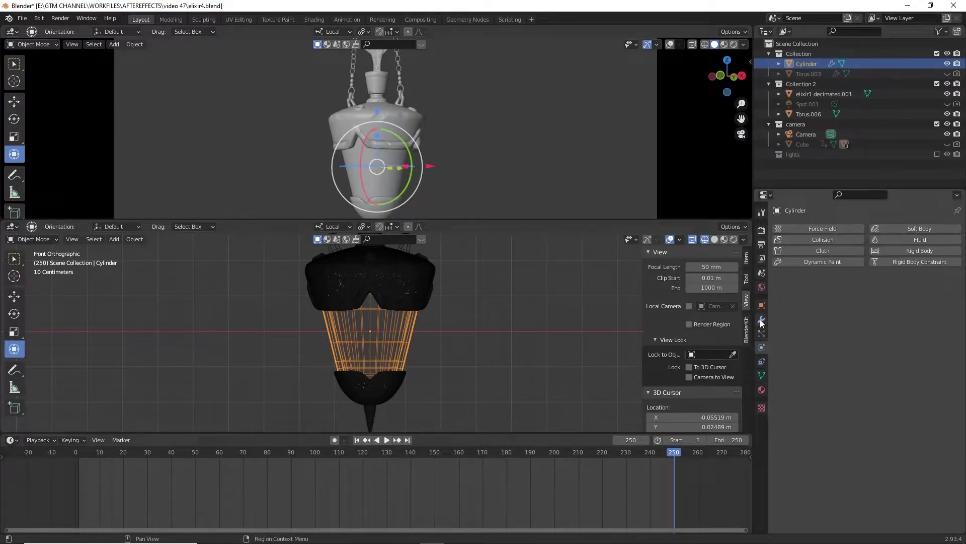
pyautogui.click(761, 319)
pyautogui.scroll(4, 452, 334)
pyautogui.scroll(-4, 491, 360)
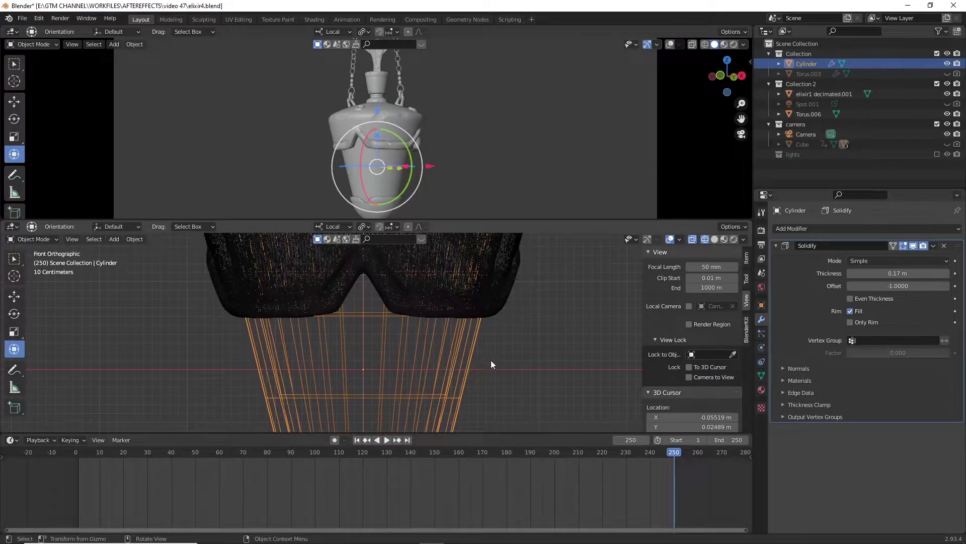
# Step: Set the Solidify thickness to about -0.24 m and scale the glass cylinder down to about 0.92
pyautogui.moveTo(899, 273); pyautogui.dragTo(911, 273)
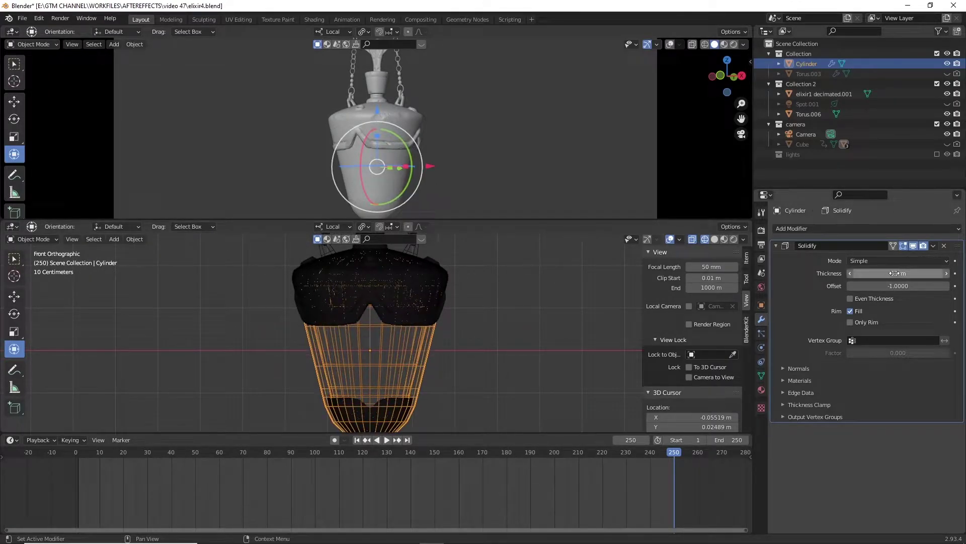
pyautogui.press('s')
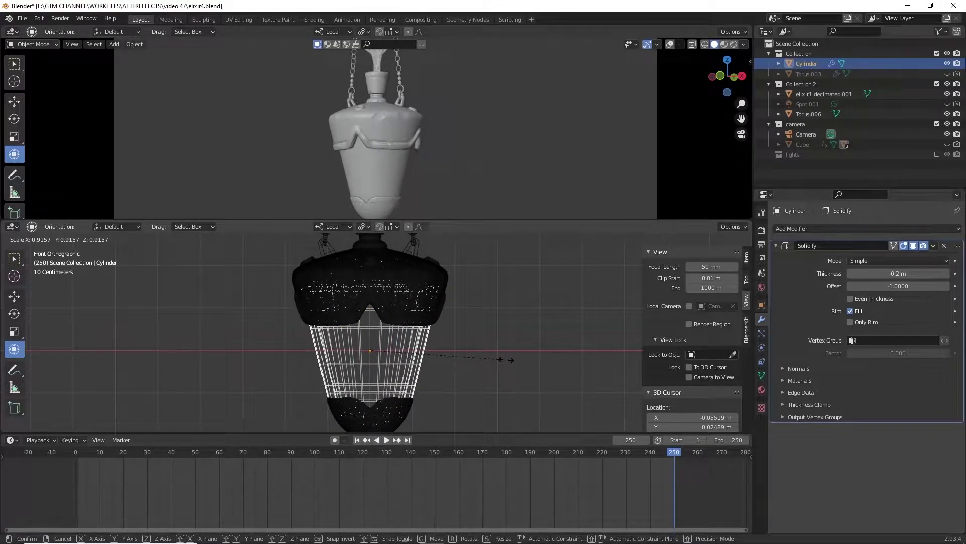
pyautogui.click(506, 359)
pyautogui.scroll(5, 488, 274)
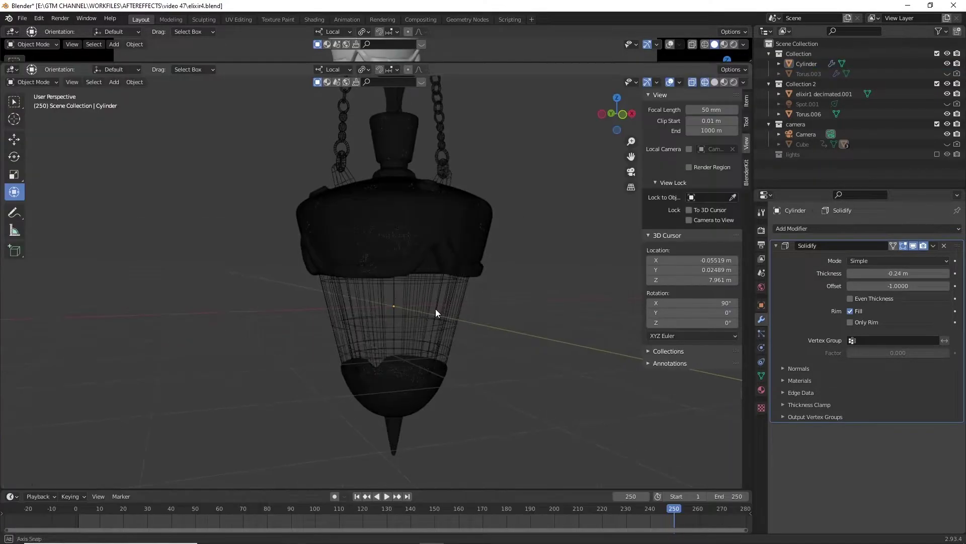
# Step: Duplicate the glass cylinder in place and scale the copy down to about 0.69 so it sits inside the glass
pyautogui.click(456, 310)
pyautogui.moveTo(464, 306); pyautogui.dragTo(409, 290, button='middle')
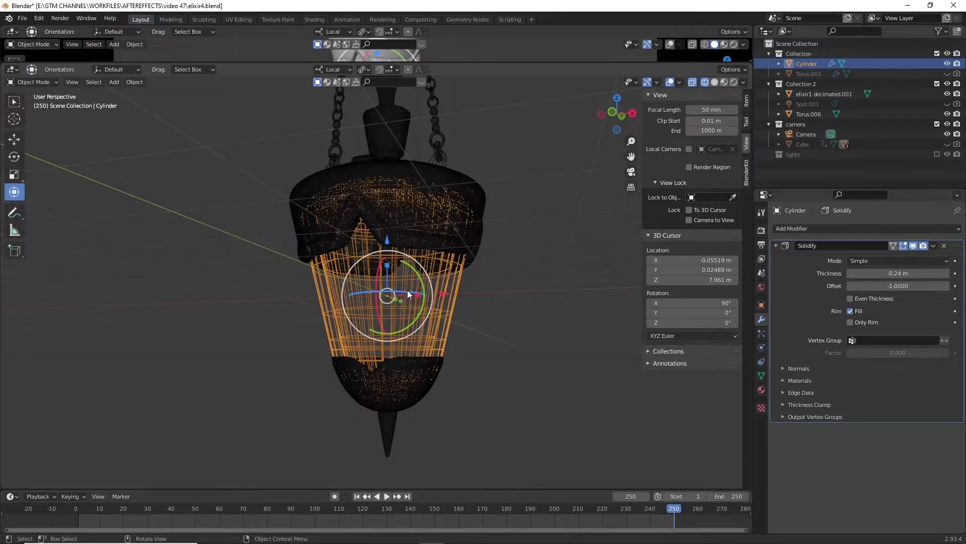
pyautogui.press('KP_1')
pyautogui.hotkey('shift', 'd')
pyautogui.rightClick(407, 289)
pyautogui.press('s')
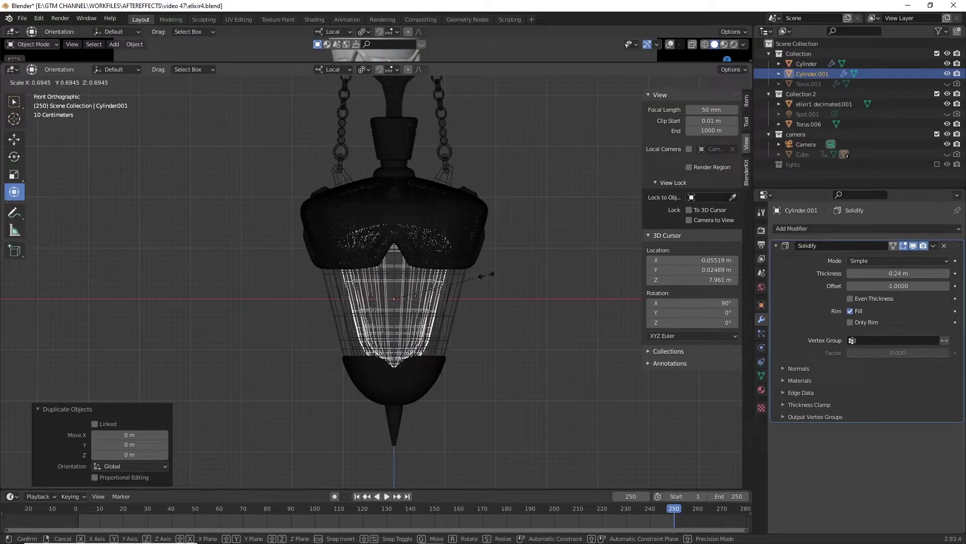
pyautogui.click(478, 274)
# Step: Remove the Solidify modifier from the inner cylinder and compare it with the outer glass in solid and wireframe shading
pyautogui.moveTo(475, 273); pyautogui.dragTo(402, 266, button='middle')
pyautogui.click(944, 246)
pyautogui.moveTo(282, 277); pyautogui.dragTo(351, 296, button='middle')
pyautogui.press('z')
pyautogui.click(451, 296)
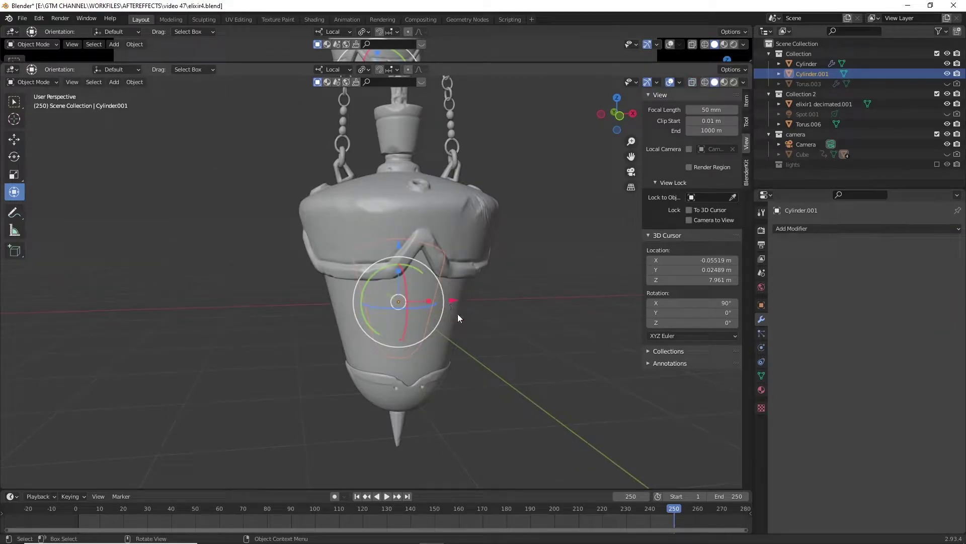
pyautogui.click(457, 313)
pyautogui.moveTo(457, 313); pyautogui.dragTo(446, 305, button='middle')
pyautogui.press('z')
pyautogui.click(300, 319)
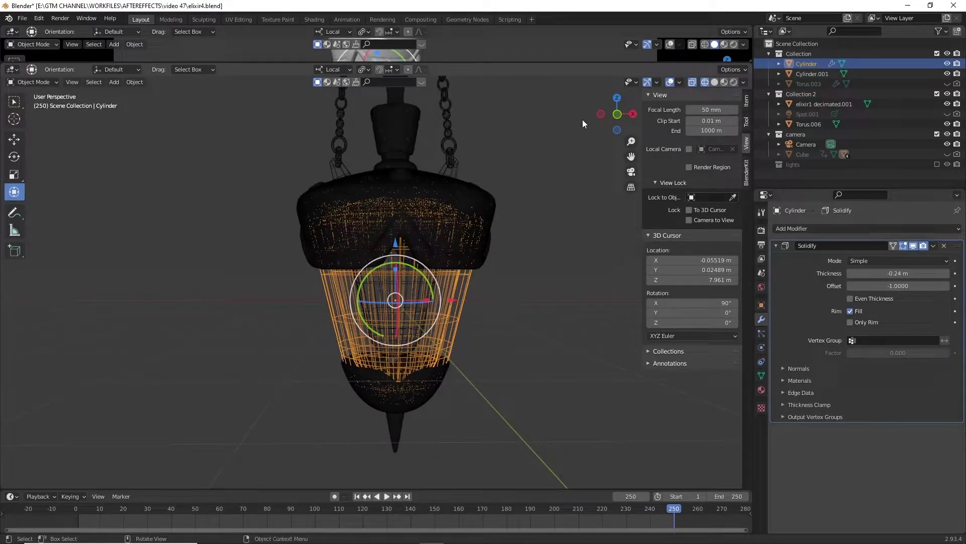
# Step: Arrange the two 3D viewports side by side without the sidebar and select the inner cylinder
pyautogui.moveTo(752, 66); pyautogui.dragTo(443, 48)
pyautogui.press('n')
pyautogui.scroll(3, 294, 247)
pyautogui.moveTo(312, 222); pyautogui.dragTo(349, 273, button='middle')
pyautogui.click(353, 296)
pyautogui.click(262, 297)
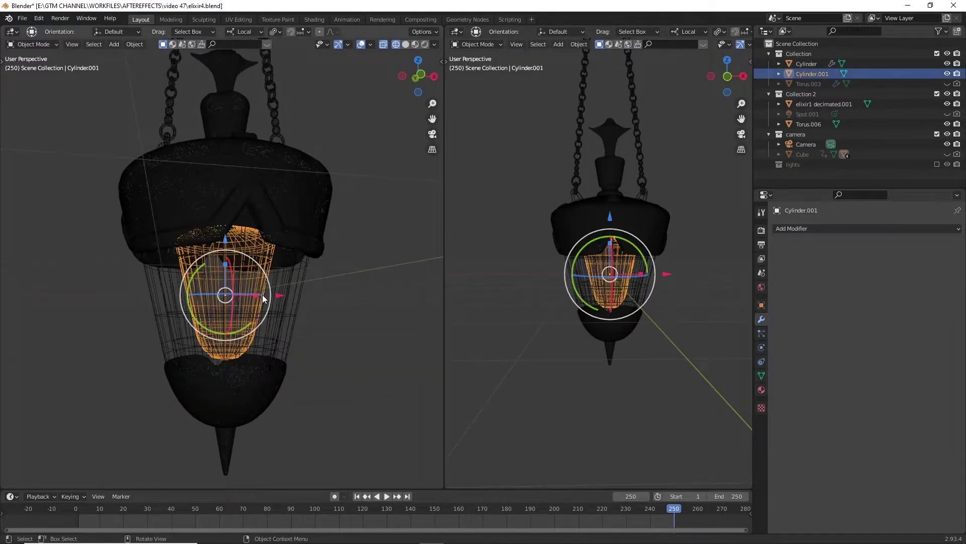
# Step: Apply the Quick Liquid effect to the inner cylinder and save the file as elixir5.blend
pyautogui.click(577, 44)
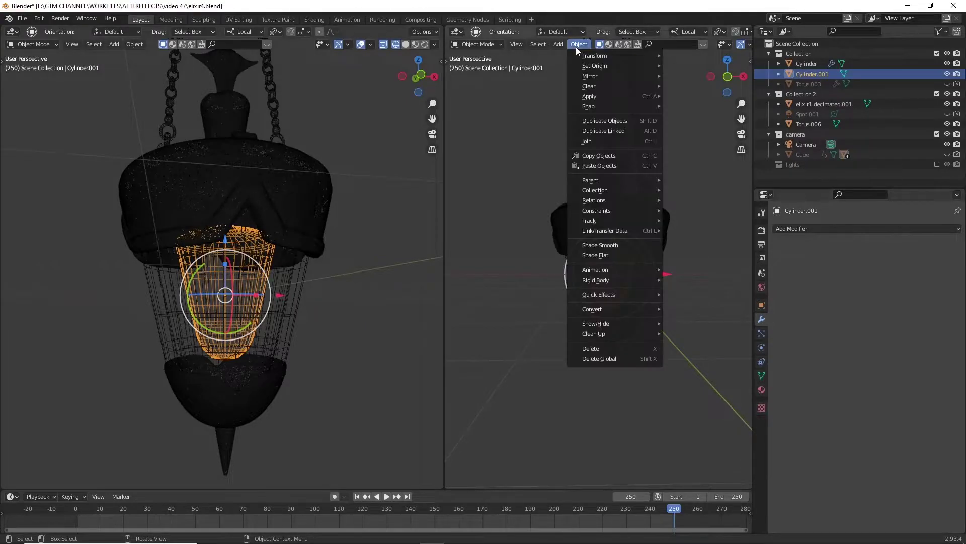
pyautogui.moveTo(605, 294)
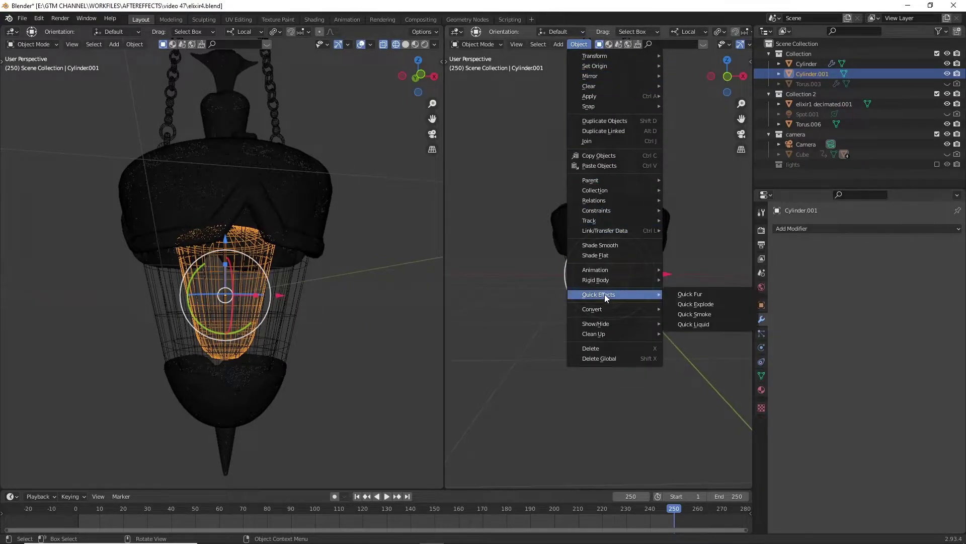
pyautogui.click(704, 324)
pyautogui.hotkey('ctrl', 'alt', 's')
# Step: At frame 1, widen the Liquid Domain along X and raise it to surround the bottle's swing
pyautogui.press('KP_1')
pyautogui.hotkey('shift', 'Left')
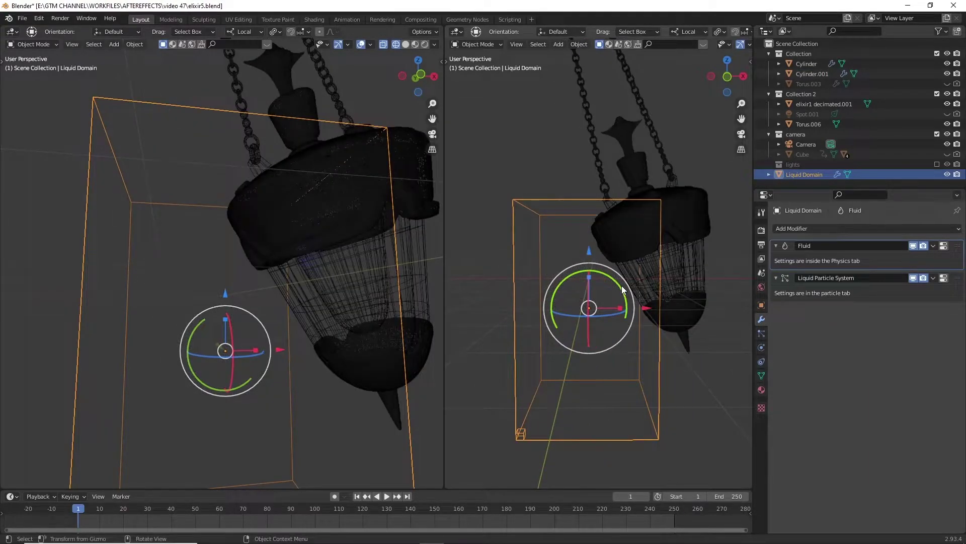
pyautogui.moveTo(622, 307); pyautogui.dragTo(667, 306)
pyautogui.moveTo(591, 245); pyautogui.dragTo(590, 214)
pyautogui.click(589, 214)
pyautogui.press('z')
pyautogui.click(700, 239)
pyautogui.keyDown('shift'); pyautogui.moveTo(703, 235); pyautogui.dragTo(692, 231, button='middle'); pyautogui.keyUp('shift')
pyautogui.press('z')
pyautogui.click(612, 231)
# Step: Play the animation and check whether the bottle's swing stays inside the Liquid Domain
pyautogui.press('space')
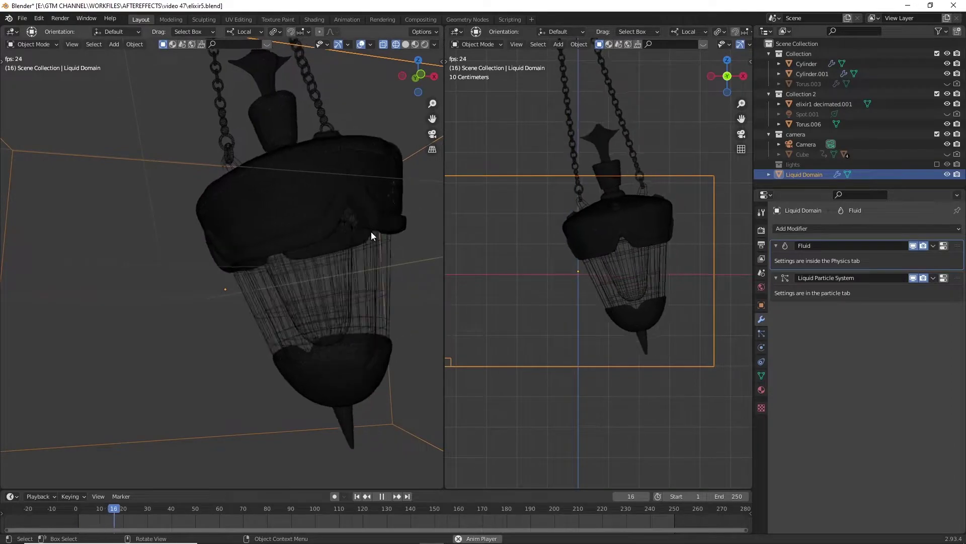
pyautogui.press('space')
pyautogui.click(544, 277)
pyautogui.click(544, 277)
pyautogui.keyDown('shift'); pyautogui.moveTo(601, 253); pyautogui.dragTo(625, 261, button='middle'); pyautogui.keyUp('shift')
pyautogui.click(695, 160)
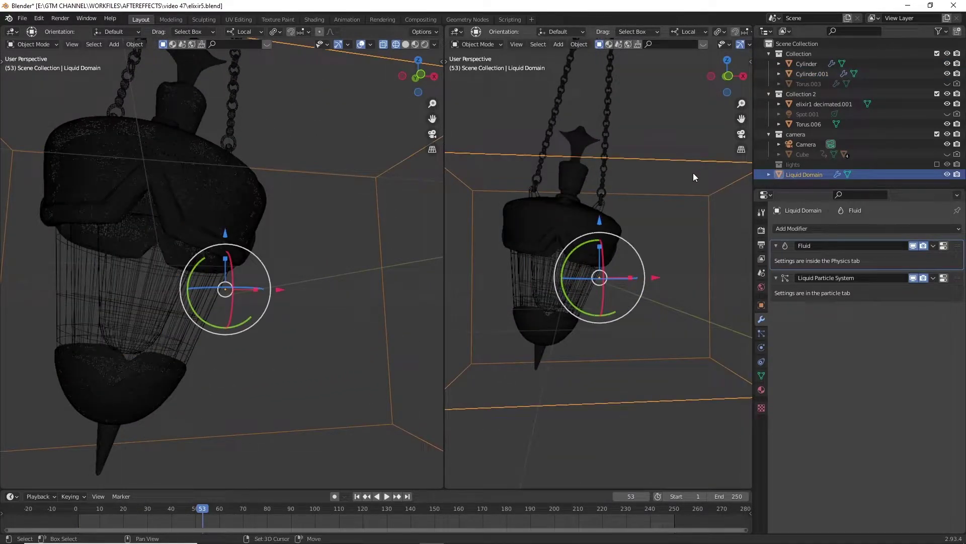
# Step: At frame 1, shrink the inner cylinder further and set its fluid Flow Behavior to Inflow
pyautogui.hotkey('shift', 'Left')
pyautogui.click(687, 259)
pyautogui.click(687, 258)
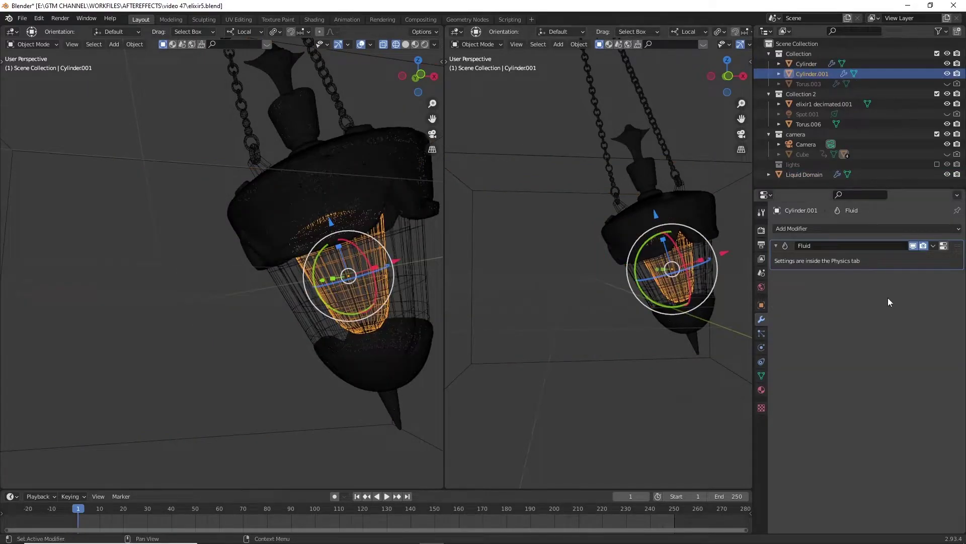
pyautogui.click(761, 334)
pyautogui.click(761, 347)
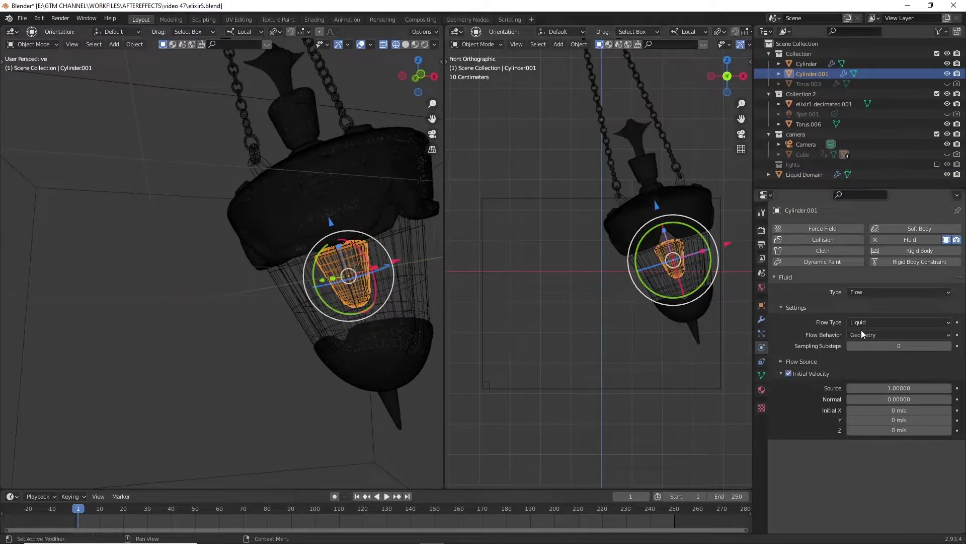
pyautogui.click(862, 334)
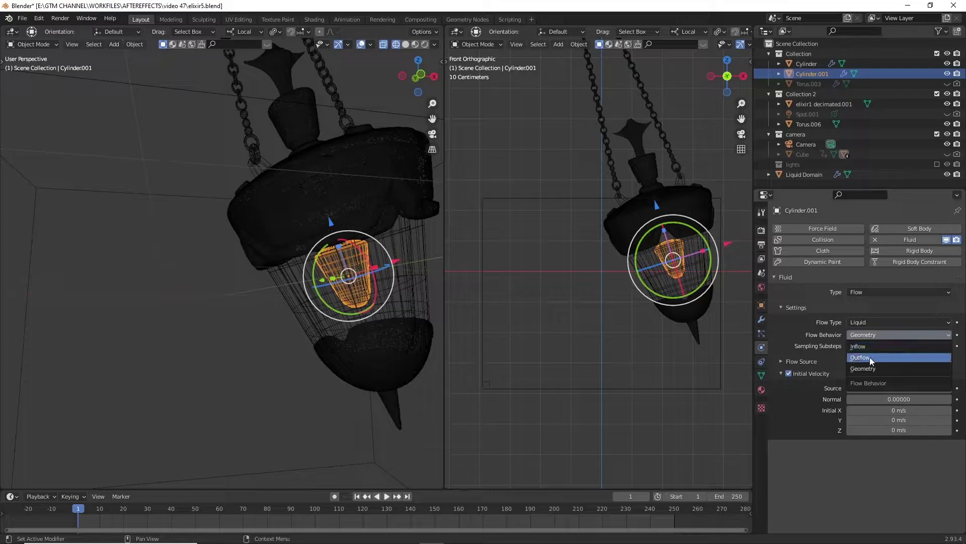
pyautogui.click(862, 347)
# Step: Preview the swing, add Fluid physics to the outer glass cylinder and set its type to Effector
pyautogui.press('space')
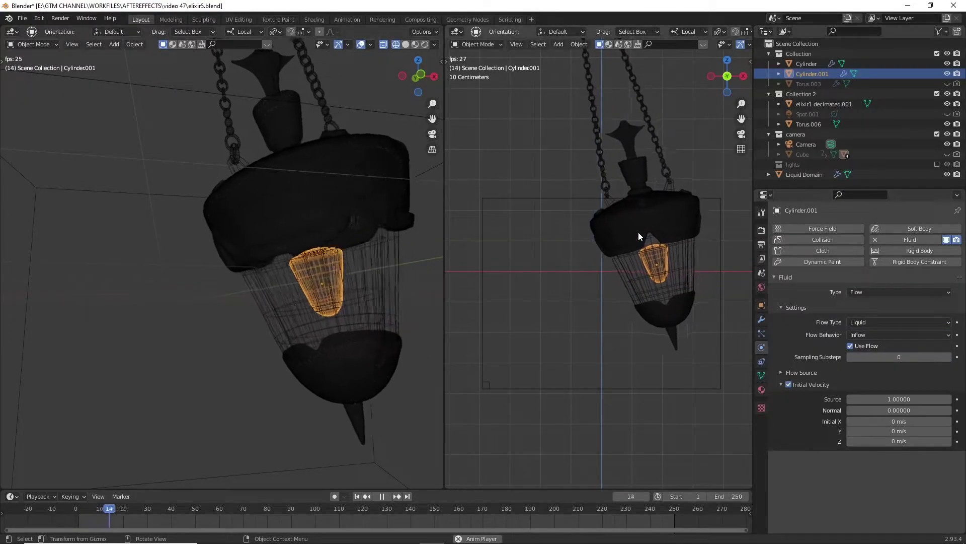
pyautogui.press('space')
pyautogui.click(667, 267)
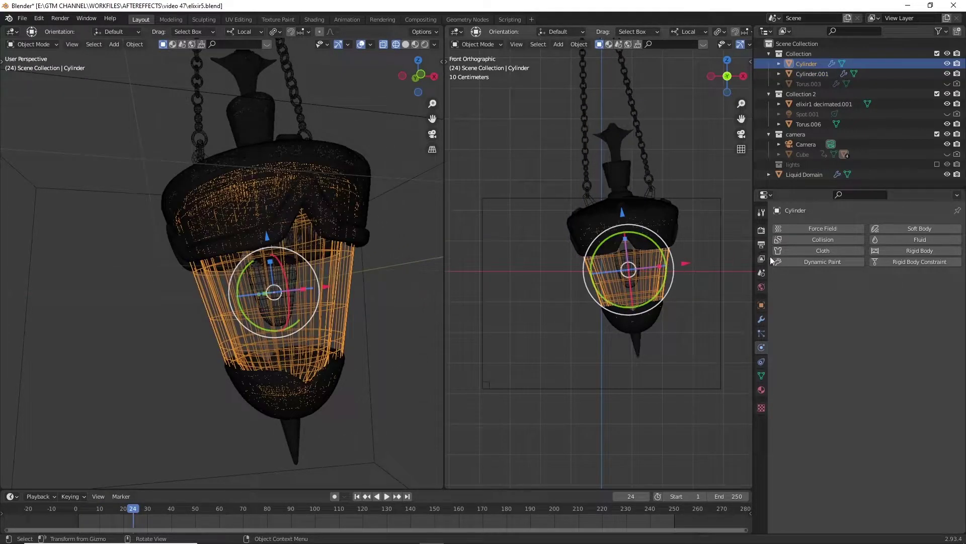
pyautogui.click(904, 242)
pyautogui.click(864, 292)
pyautogui.click(868, 338)
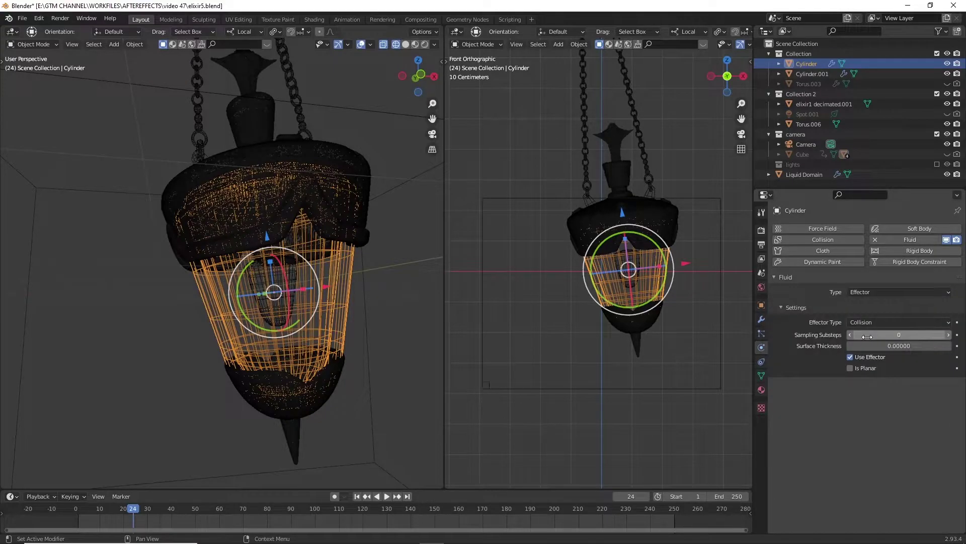
# Step: Set the outer glass effector's Surface Thickness to 0.75 and its Sampling Substeps to 2
pyautogui.click(898, 347)
pyautogui.write('.75')
pyautogui.press('Return')
pyautogui.click(897, 336)
pyautogui.write('2')
pyautogui.press('Return')
# Step: Add a level 1 Subdivision modifier to the outer glass cylinder and apply it
pyautogui.scroll(5, 650, 279)
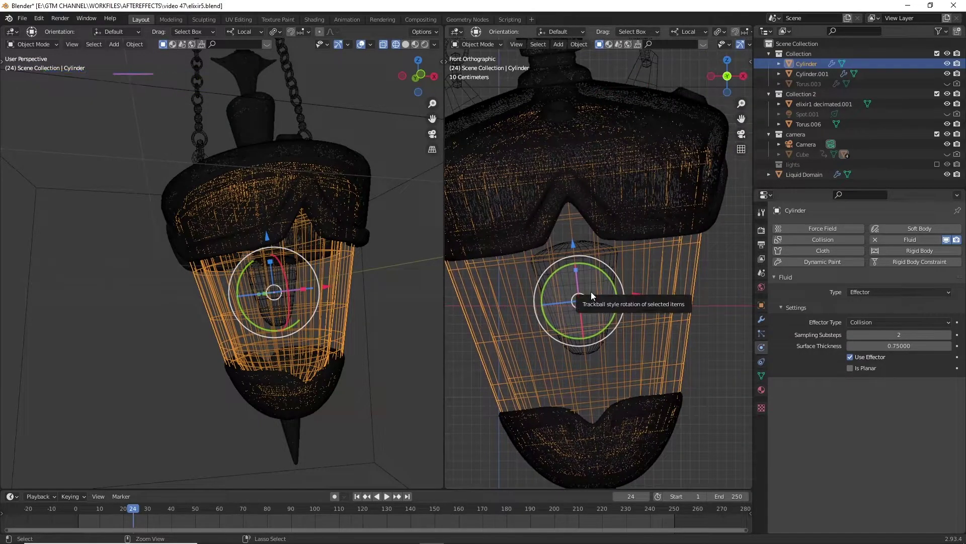
pyautogui.hotkey('ctrl', '1')
pyautogui.scroll(-1, 591, 291)
pyautogui.click(761, 319)
pyautogui.hotkey('ctrl', 'a')
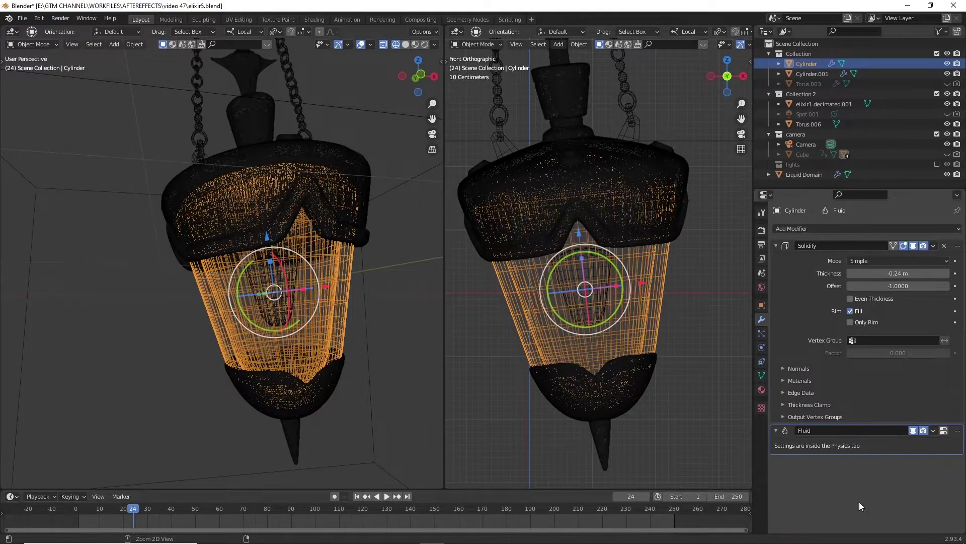
# Step: Scale the outer glass cylinder by 1.053 and set its Solidify Thickness to -0.17 m
pyautogui.moveTo(898, 272); pyautogui.dragTo(912, 273)
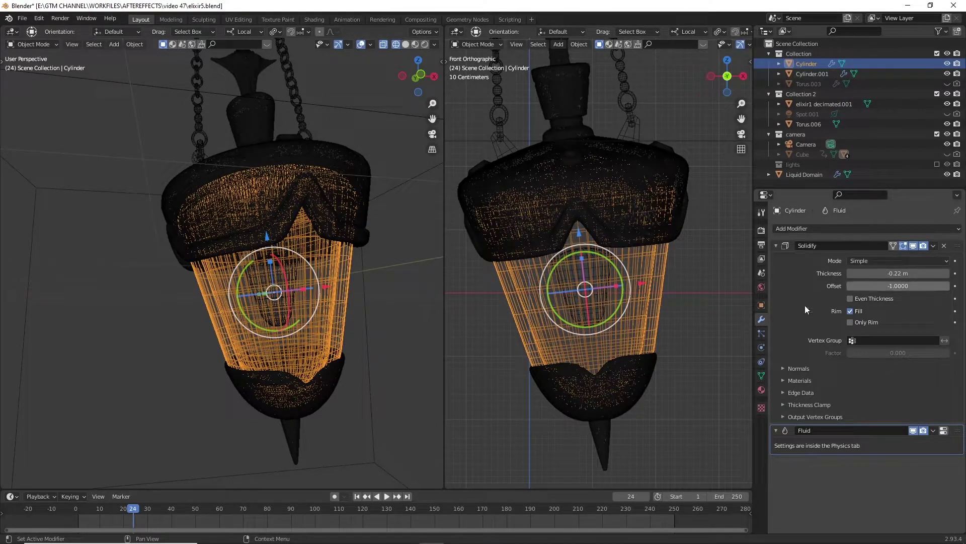
pyautogui.press('s')
pyautogui.click(705, 335)
pyautogui.moveTo(905, 275); pyautogui.dragTo(918, 276)
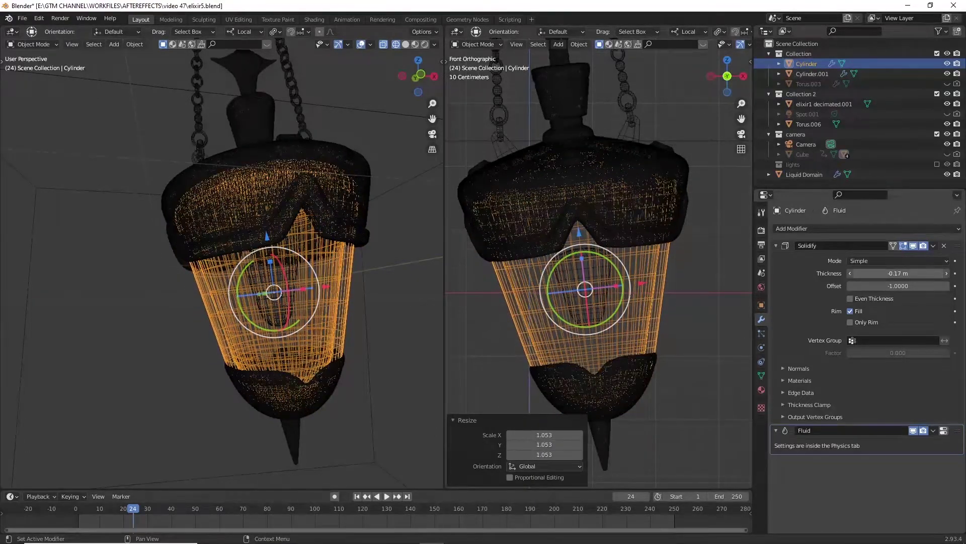
# Step: Return to frame 1 and set the inner flow cylinder's Sampling Substeps to 2
pyautogui.click(608, 279)
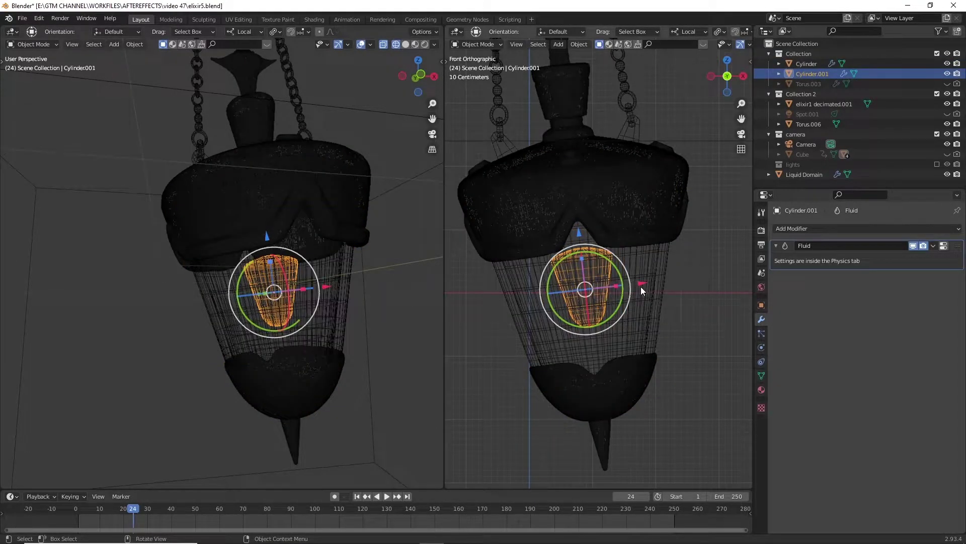
pyautogui.hotkey('shift', 'Left')
pyautogui.scroll(-4, 640, 280)
pyautogui.click(687, 226)
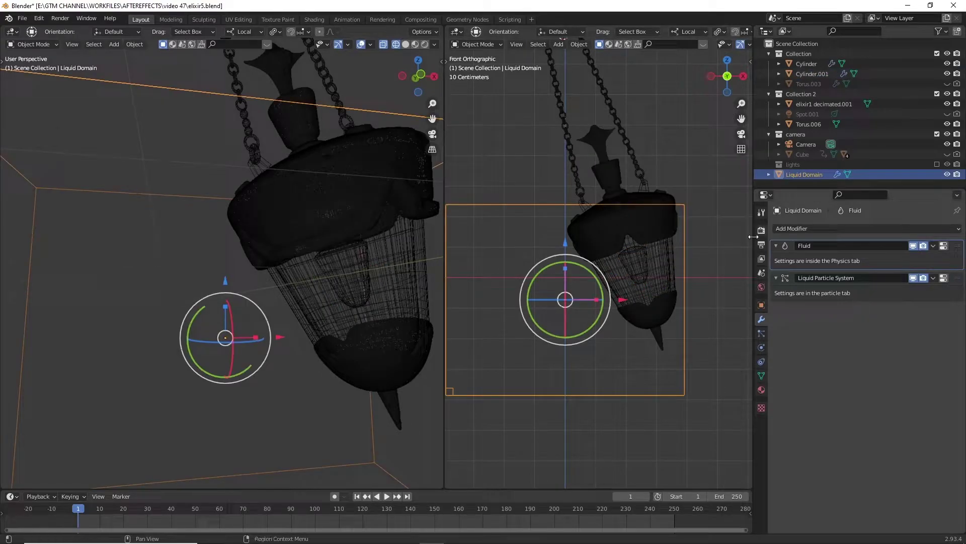
pyautogui.click(644, 266)
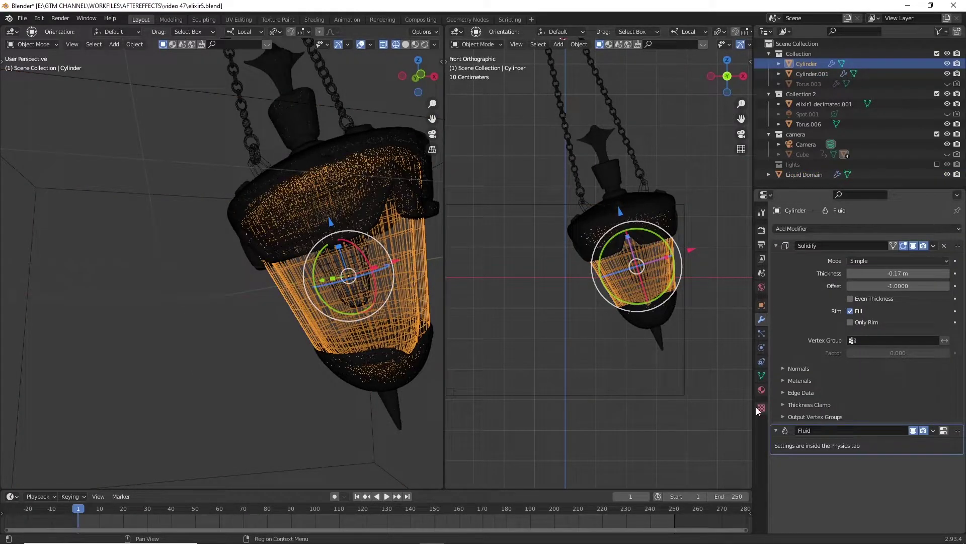
pyautogui.click(761, 347)
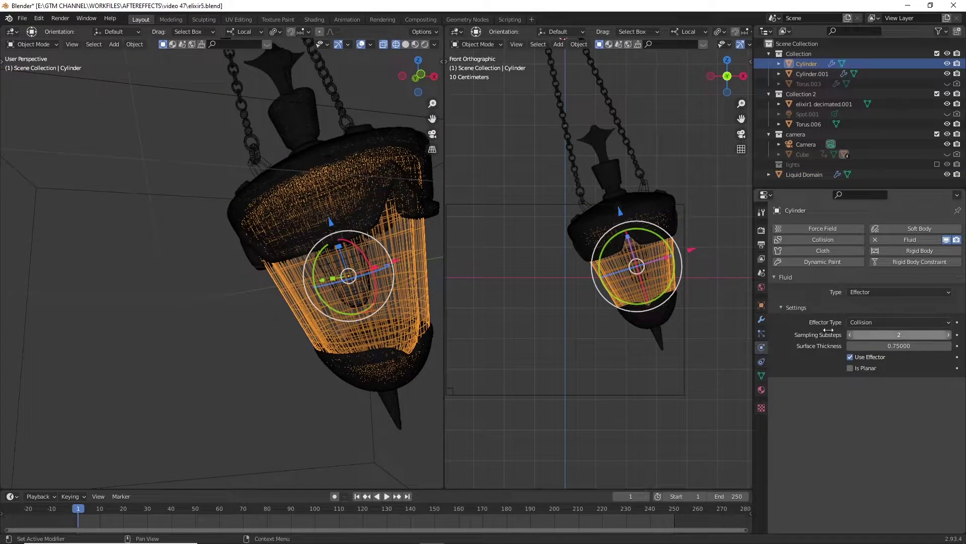
pyautogui.click(641, 268)
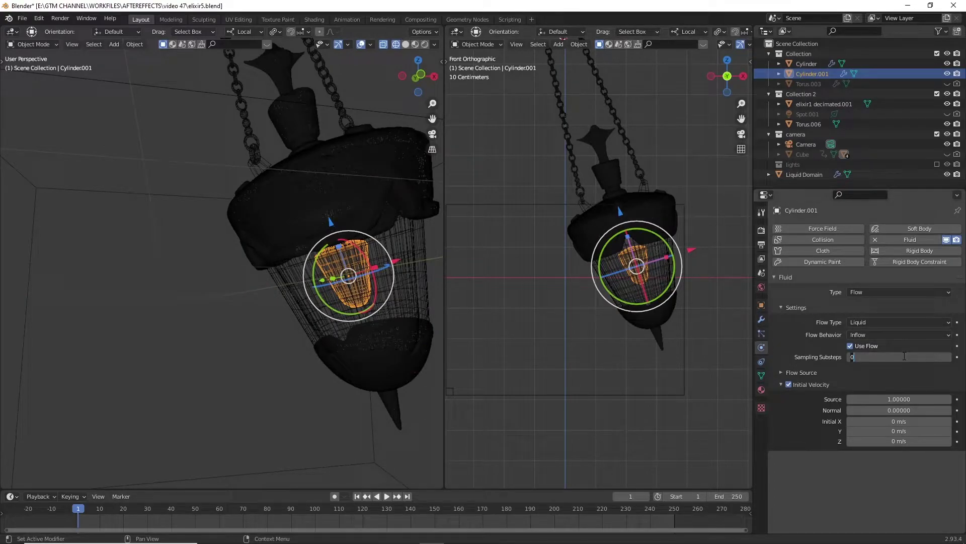
# Step: Set the Liquid Domain's Resolution Divisions to 64 and make its fluid cache resumable
pyautogui.click(683, 259)
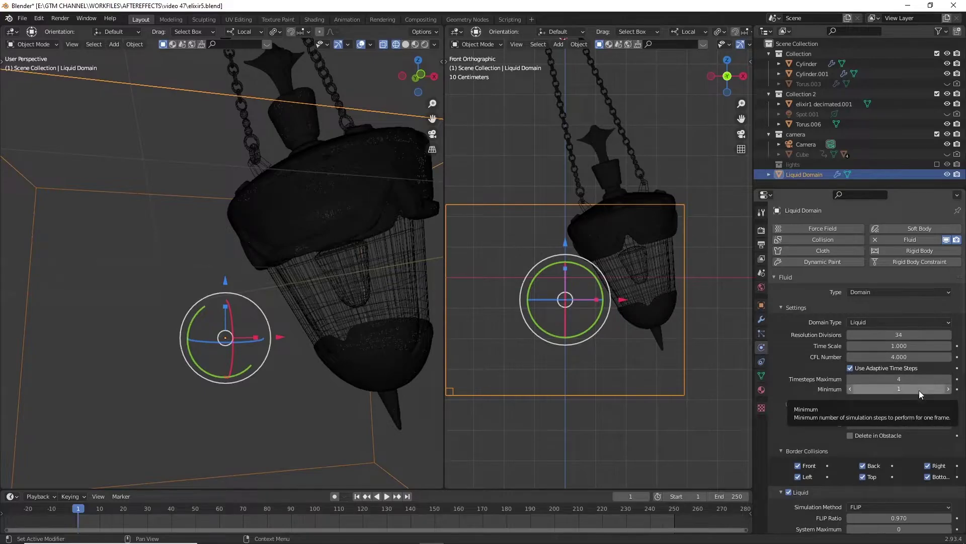
pyautogui.scroll(-9, 919, 390)
pyautogui.scroll(8, 915, 388)
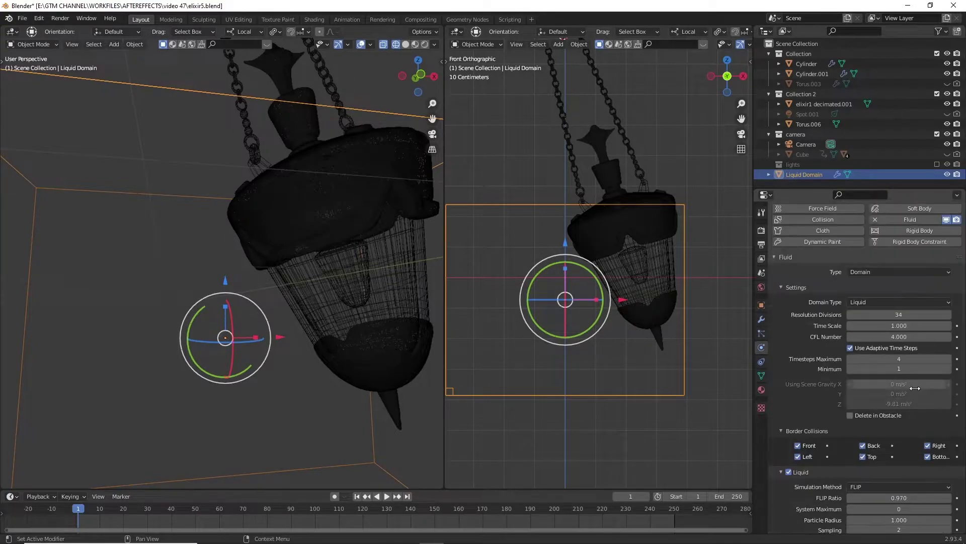
pyautogui.click(918, 313)
pyautogui.press('Return')
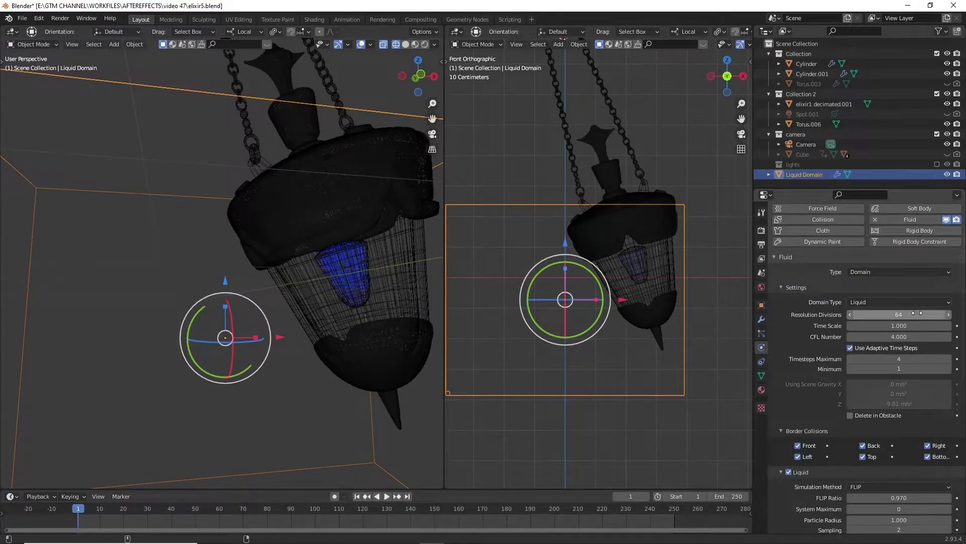
pyautogui.scroll(-15, 917, 322)
pyautogui.click(853, 477)
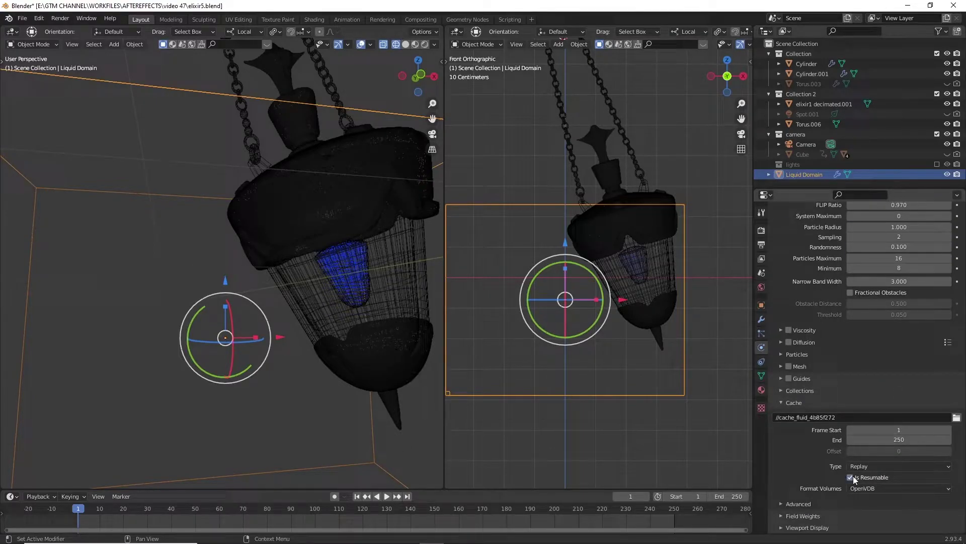
# Step: Play the liquid simulation to check for leaks, and set the outer glass effector's Sampling Substeps to 1
pyautogui.press('space')
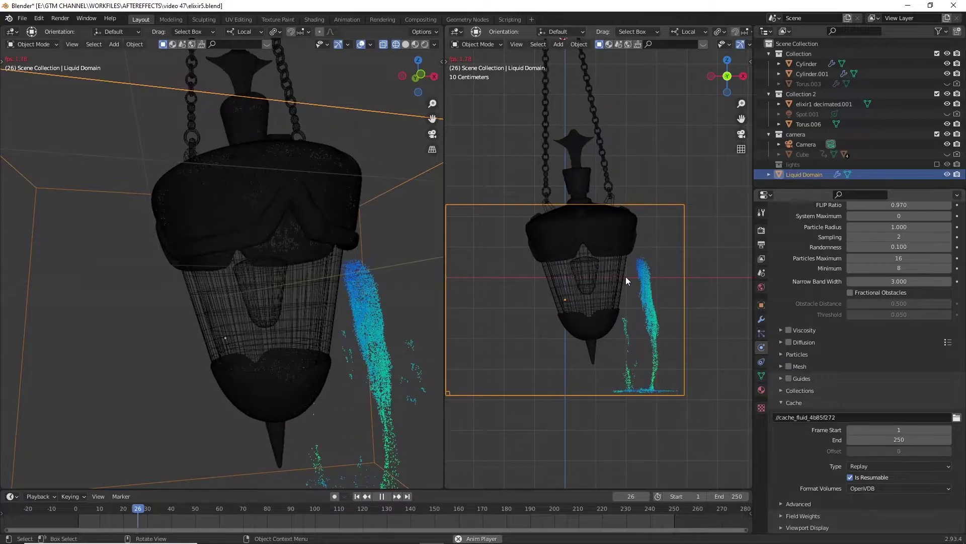
pyautogui.press('space')
pyautogui.scroll(4, 629, 277)
pyautogui.click(628, 276)
pyautogui.scroll(-3, 629, 276)
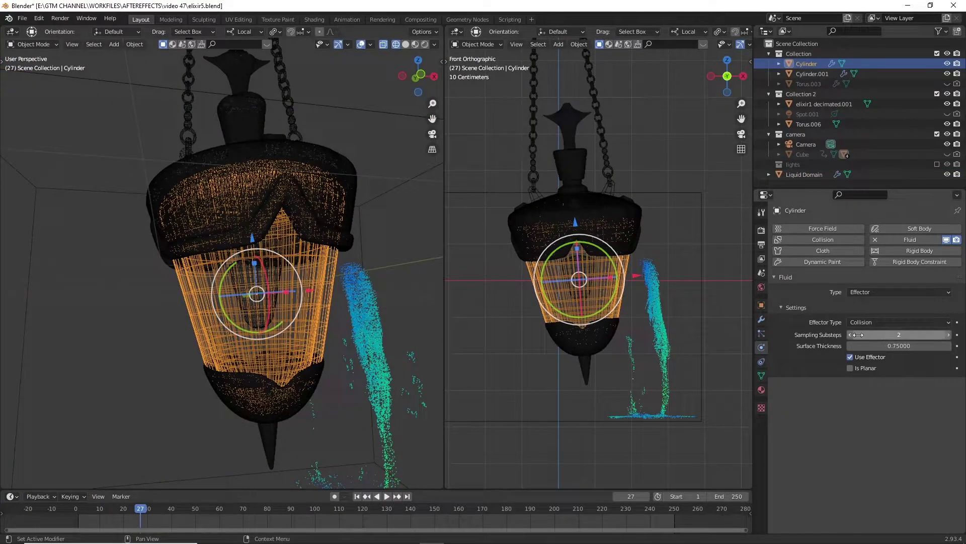
# Step: Inspect the outer glass cylinder's mesh in Edit Mode and hide the decimated elixir bottle around it
pyautogui.press('Tab')
pyautogui.scroll(4, 608, 274)
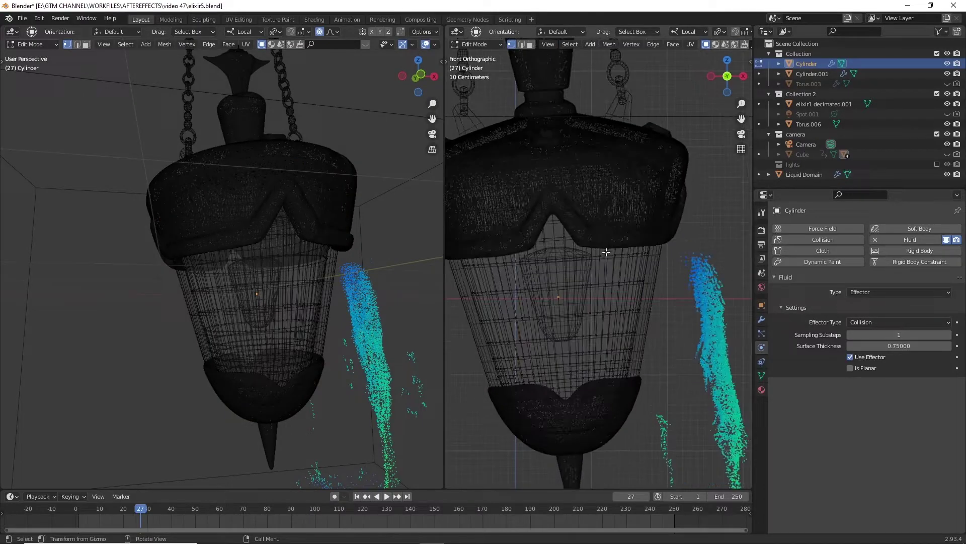
pyautogui.press('z')
pyautogui.scroll(-1, 579, 254)
pyautogui.press('z')
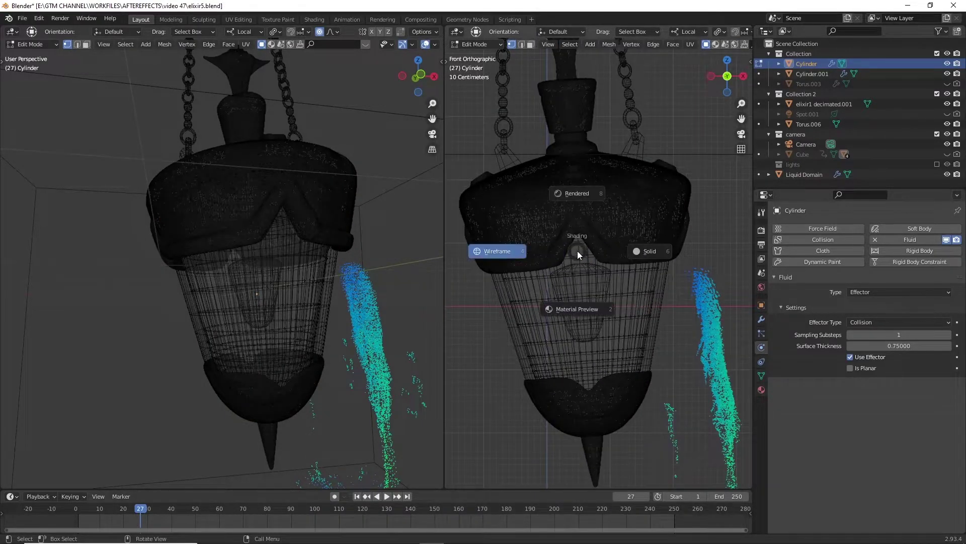
pyautogui.click(619, 250)
pyautogui.press('z')
pyautogui.click(592, 251)
pyautogui.press('Tab')
pyautogui.click(678, 180)
pyautogui.press('h')
# Step: At frame 250, delete the upper faces of the outer glass cylinder to open its top
pyautogui.click(677, 180)
pyautogui.press('Tab')
pyautogui.press('3')
pyautogui.hotkey('shift', 'Right')
pyautogui.scroll(-1, 520, 173)
pyautogui.moveTo(462, 157); pyautogui.dragTo(507, 202)
pyautogui.click(686, 237)
pyautogui.press('x')
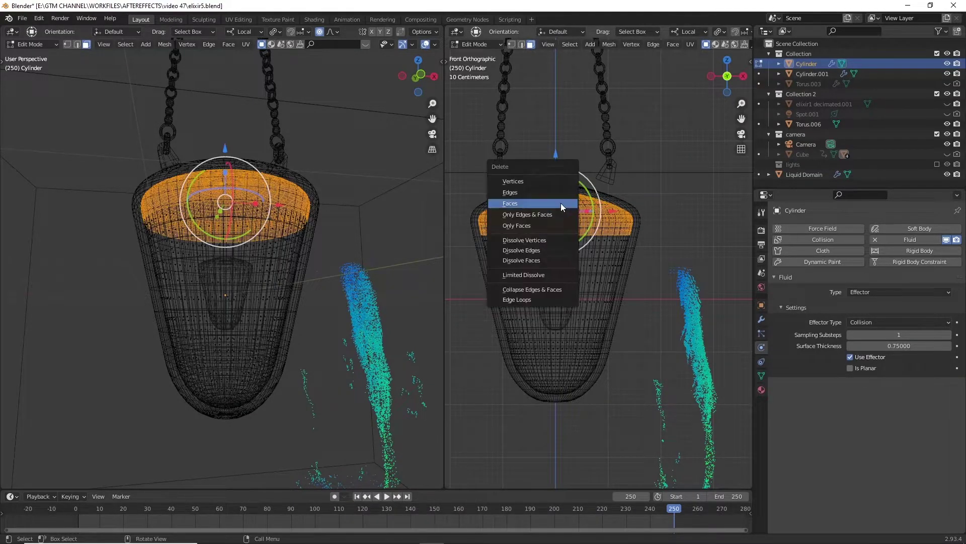
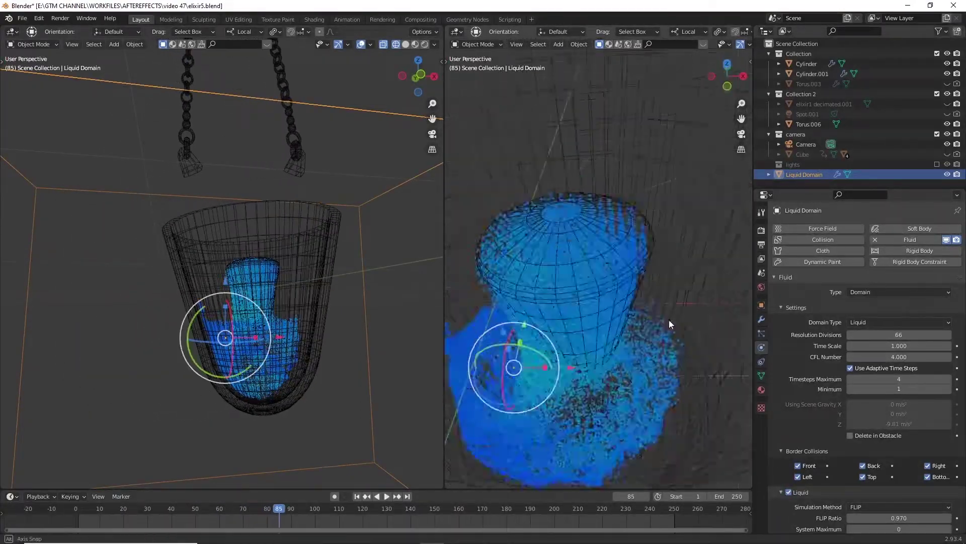
# Step: Expand the inner flow cylinder's Flow Source settings and set Surface Emission to 0.2
pyautogui.scroll(-4, 669, 320)
pyautogui.moveTo(665, 267); pyautogui.dragTo(705, 337, button='middle')
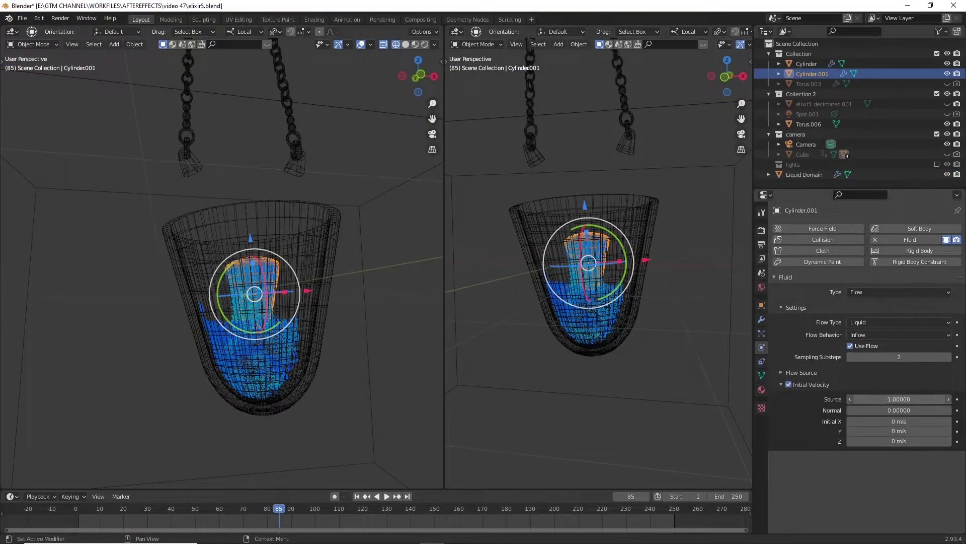
pyautogui.click(811, 373)
pyautogui.click(904, 411)
# Step: Set the Liquid Domain's Resolution Divisions to 82 and return to frame 1
pyautogui.click(650, 345)
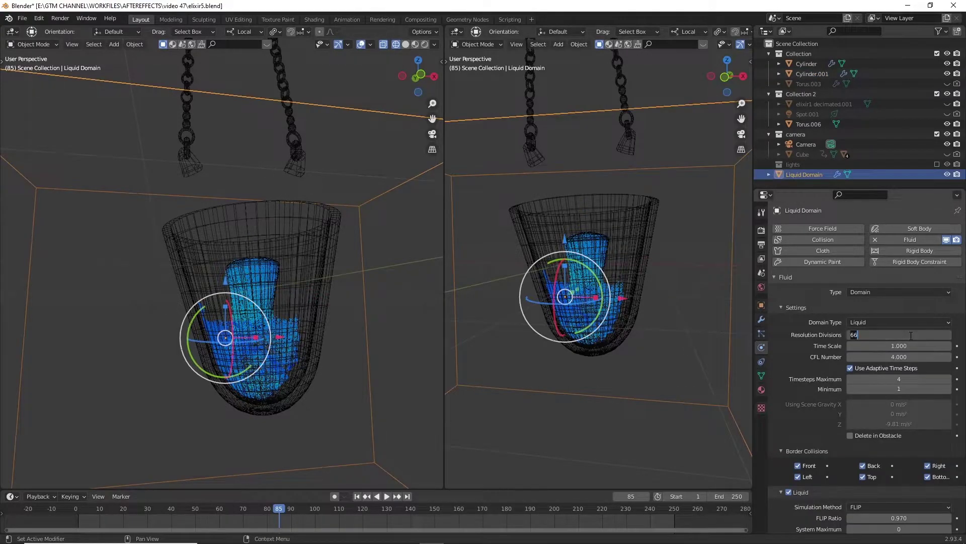
pyautogui.press('BackSpace')
pyautogui.press('BackSpace')
pyautogui.write('82')
pyautogui.press('Return')
pyautogui.hotkey('shift', 'Left')
pyautogui.scroll(-5, 672, 288)
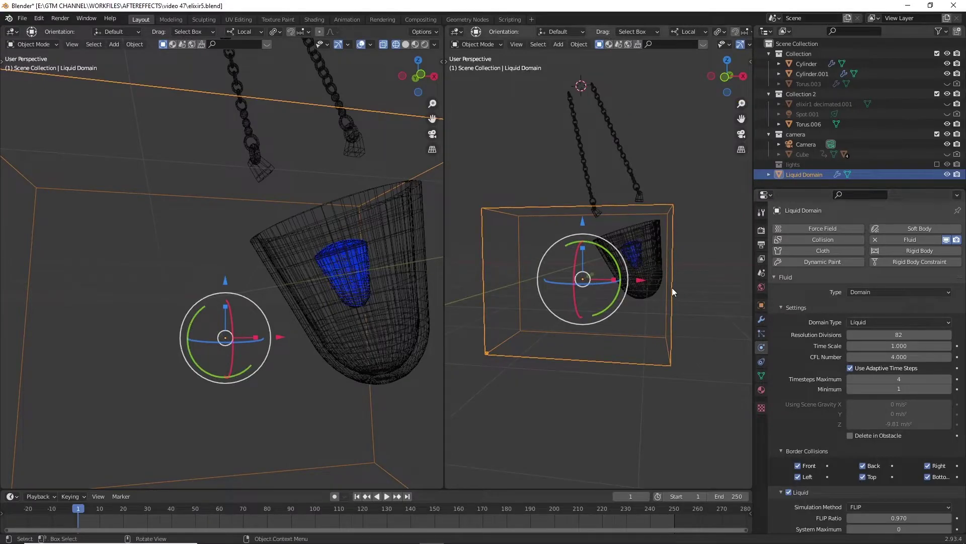
# Step: Play the liquid simulation and examine from another angle how the liquid moves in the open glass
pyautogui.press('space')
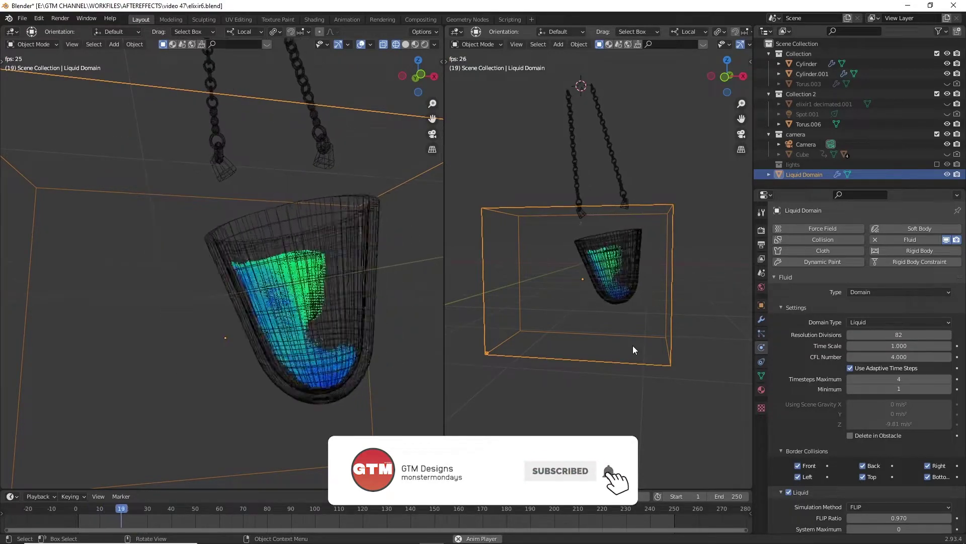
pyautogui.press('space')
pyautogui.moveTo(337, 328); pyautogui.dragTo(302, 350, button='middle')
# Step: Subdivide the open glass cylinder with another level 1 Subdivision modifier and apply it
pyautogui.click(300, 333)
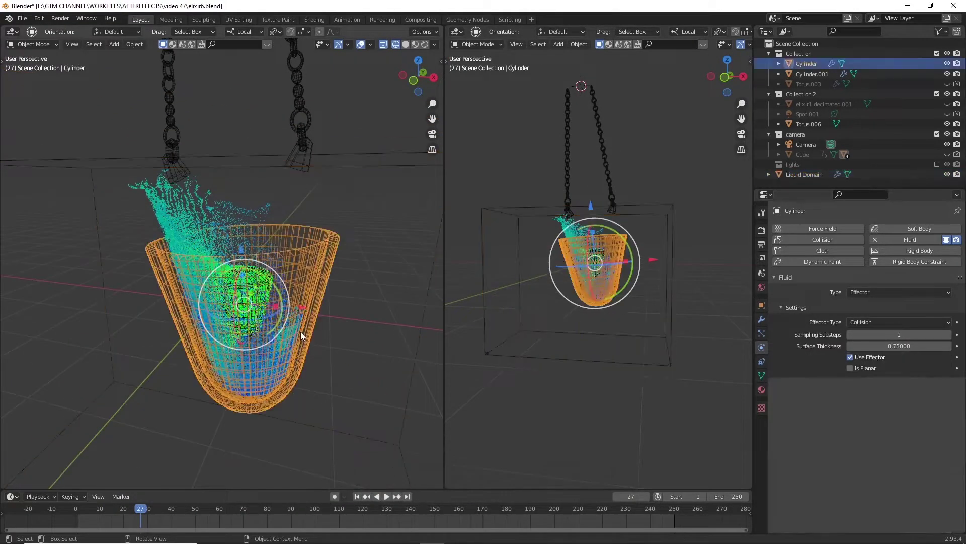
pyautogui.hotkey('ctrl', '1')
pyautogui.click(762, 306)
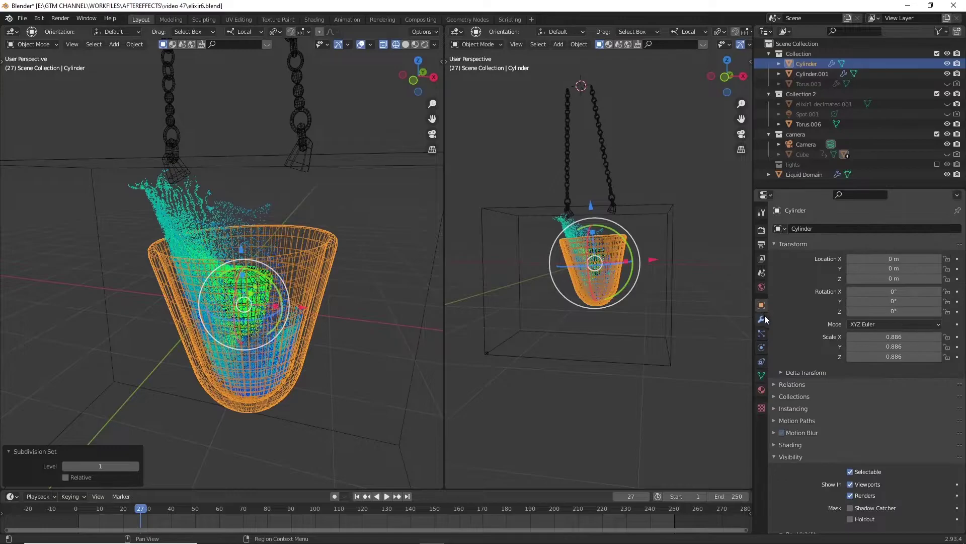
pyautogui.click(762, 319)
pyautogui.hotkey('ctrl', 'a')
# Step: Inspect the liquid around the glass and edit the inner flow cylinder's Normal initial velocity
pyautogui.moveTo(359, 325); pyautogui.dragTo(369, 304, button='middle')
pyautogui.scroll(3, 370, 304)
pyautogui.moveTo(292, 272); pyautogui.dragTo(324, 274, button='middle')
pyautogui.scroll(-1, 282, 272)
pyautogui.click(280, 281)
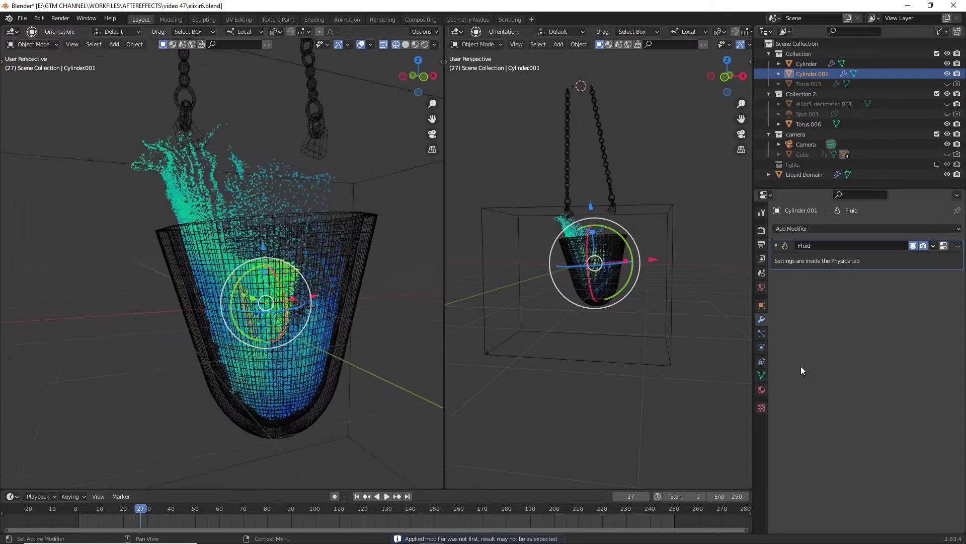
pyautogui.click(761, 348)
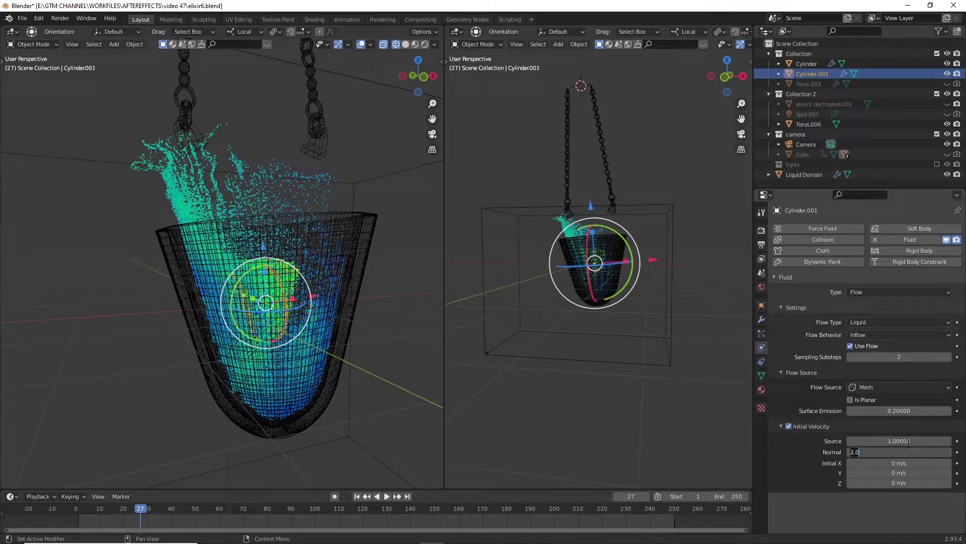
# Step: Set the Liquid Domain's Resolution Divisions to 84, Time Scale to 0.75 and CFL Number to 6
pyautogui.click(372, 231)
pyautogui.click(373, 231)
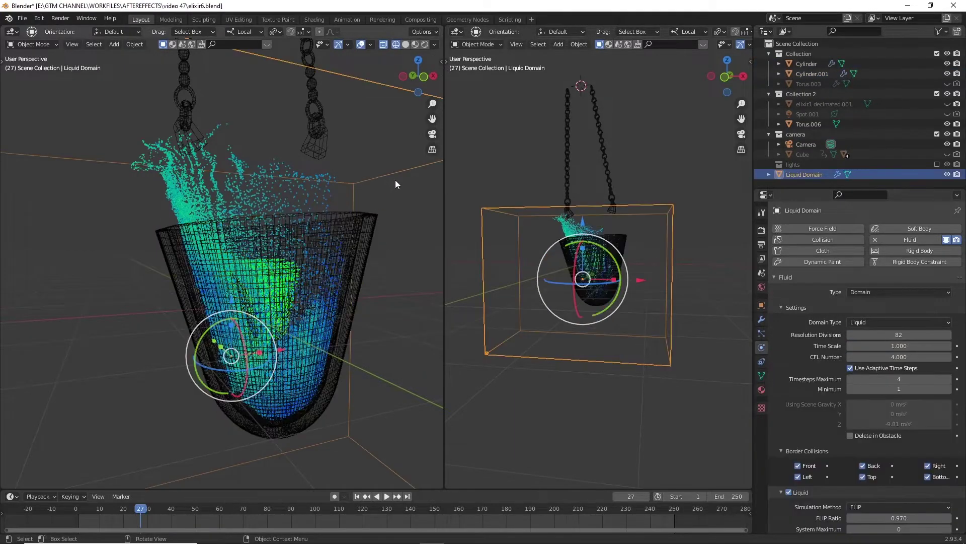
pyautogui.press('Return')
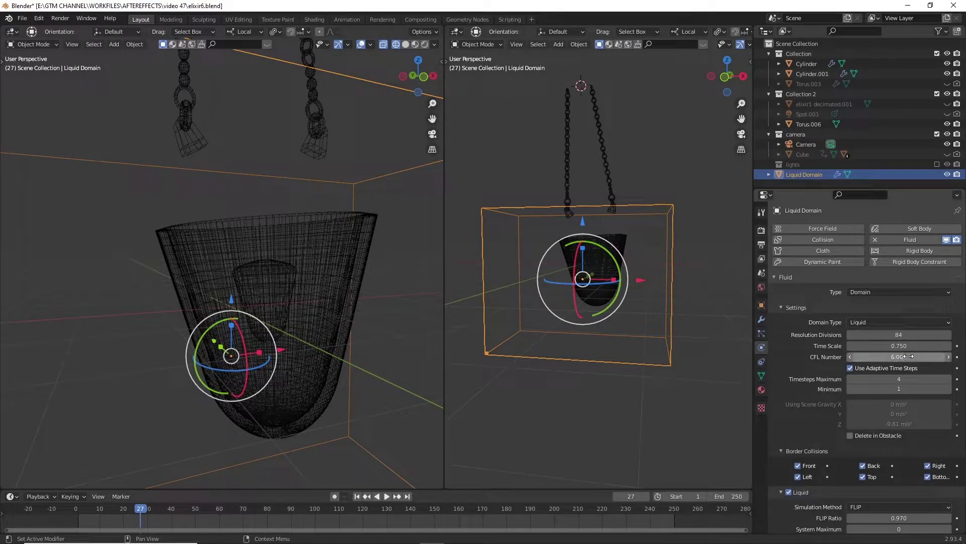
pyautogui.scroll(-8, 909, 357)
pyautogui.scroll(-5, 746, 325)
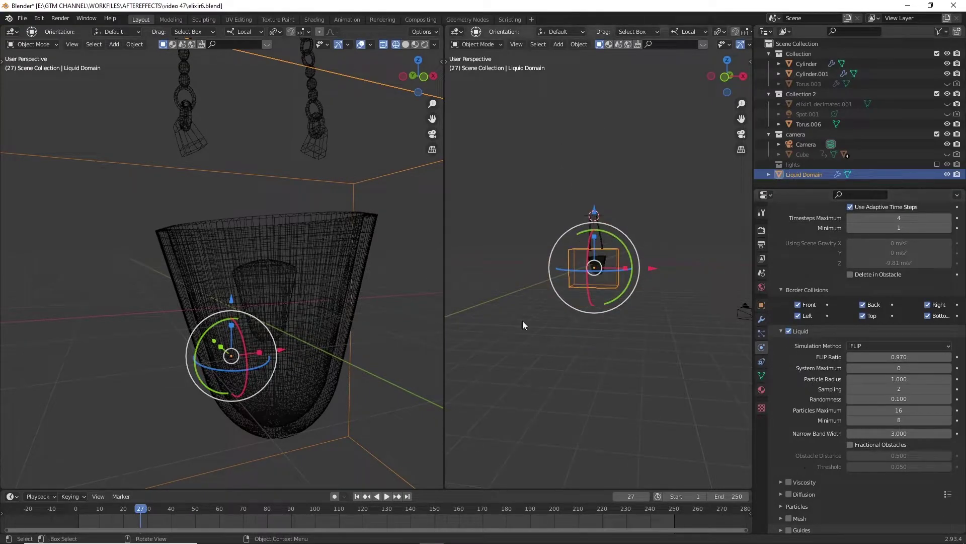
# Step: Reveal the hidden objects including the decimated elixir bottle, keep Torus.003 hidden, and deselect everything
pyautogui.press('KP_3')
pyautogui.press('KP_1')
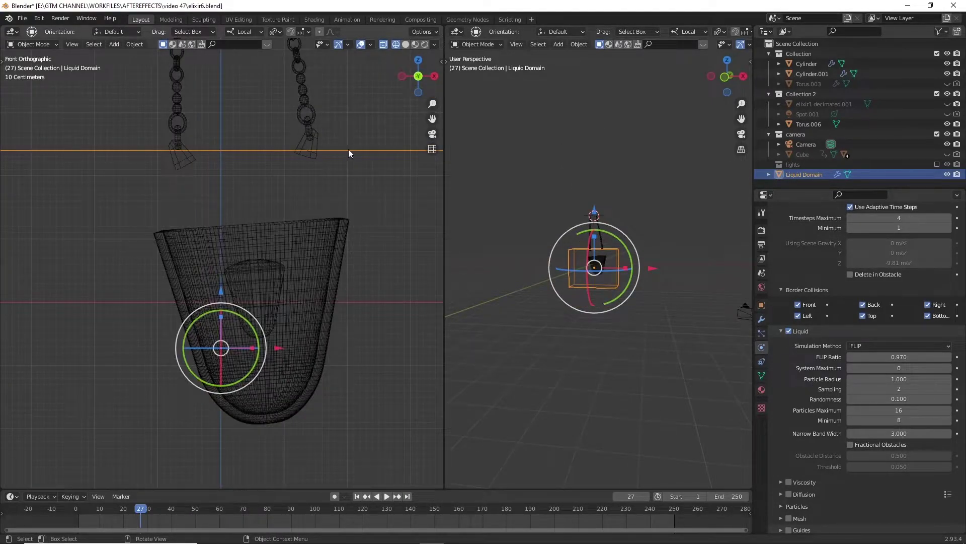
pyautogui.scroll(-3, 313, 195)
pyautogui.hotkey('alt', 'h')
pyautogui.click(948, 105)
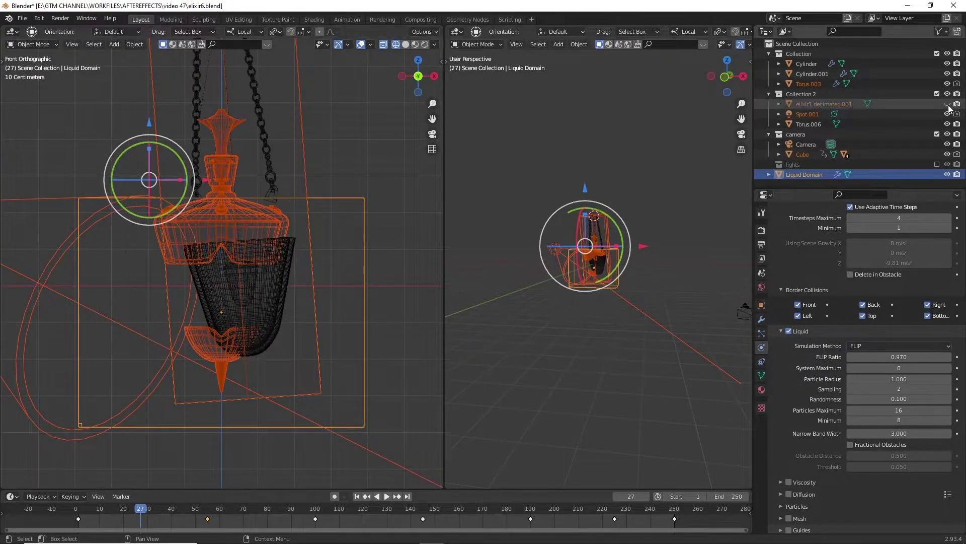
pyautogui.click(948, 105)
pyautogui.click(947, 85)
pyautogui.hotkey('alt', 'a')
pyautogui.scroll(-5, 122, 219)
# Step: Play the animation from frame 1 and examine how the liquid behaves inside the swinging bottle
pyautogui.hotkey('shift', 'Left')
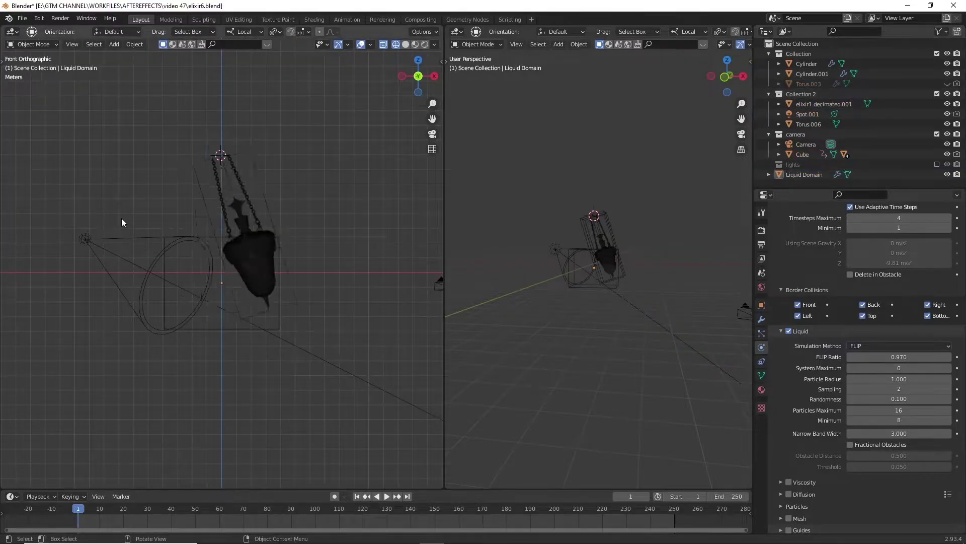
pyautogui.scroll(7, 122, 219)
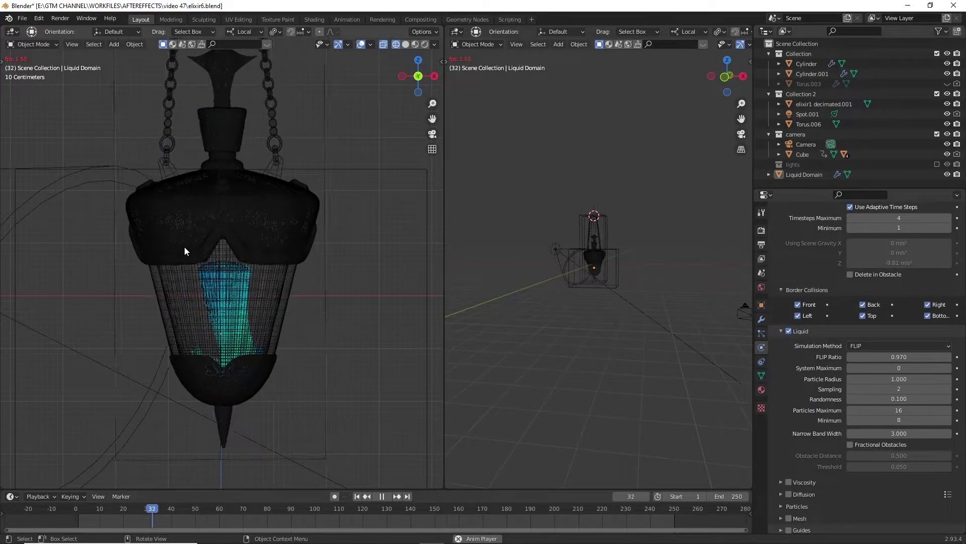
pyautogui.moveTo(184, 247); pyautogui.dragTo(276, 228, button='middle')
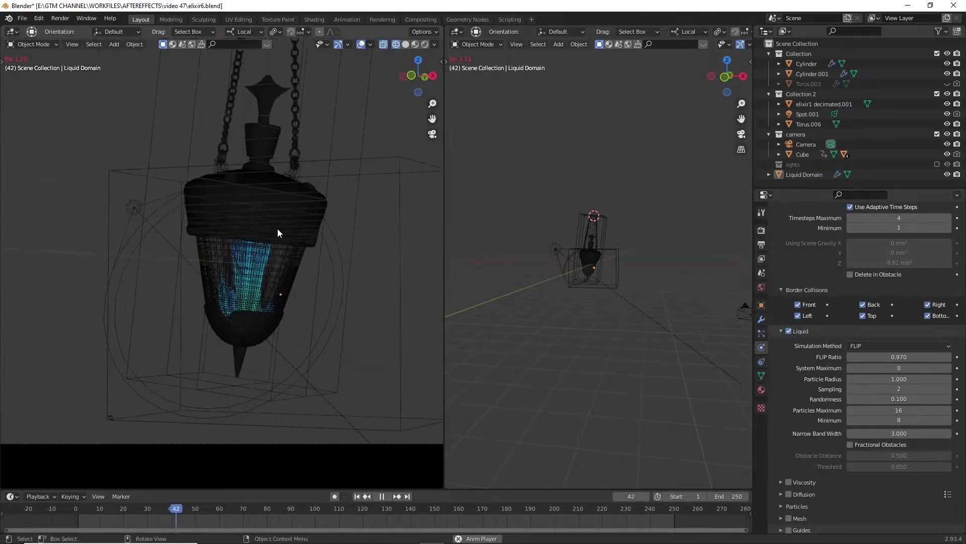
# Step: Stop the playback and raise the inner flow cylinder about 0.96 m along its local Z axis into the bottle's cap
pyautogui.scroll(6, 279, 237)
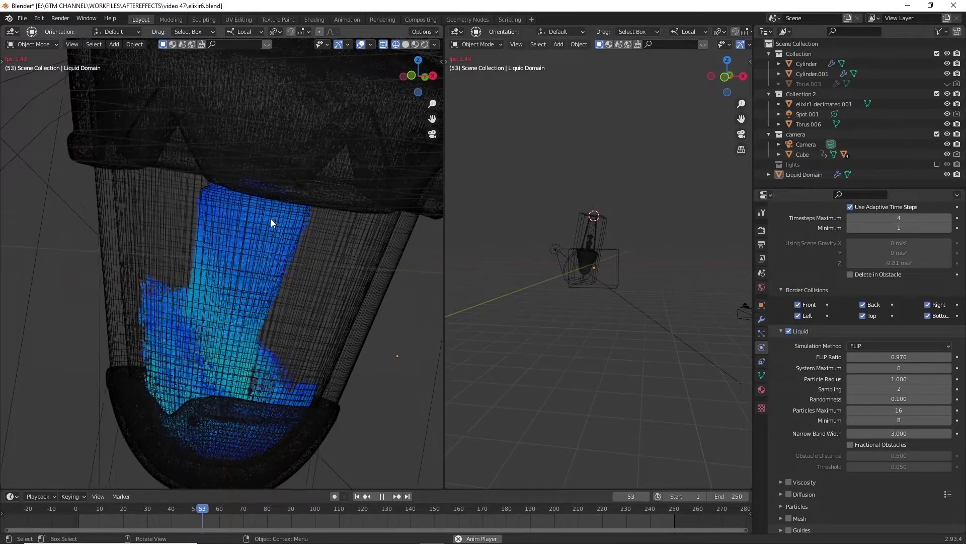
pyautogui.press('KP_0')
pyautogui.press('space')
pyautogui.scroll(10, 591, 269)
pyautogui.click(592, 284)
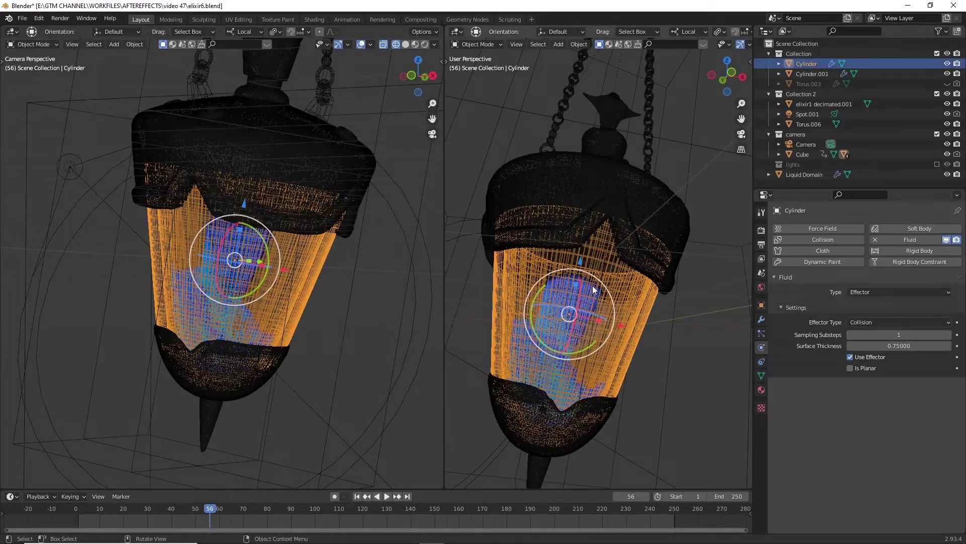
pyautogui.click(594, 288)
pyautogui.moveTo(580, 256); pyautogui.dragTo(592, 202)
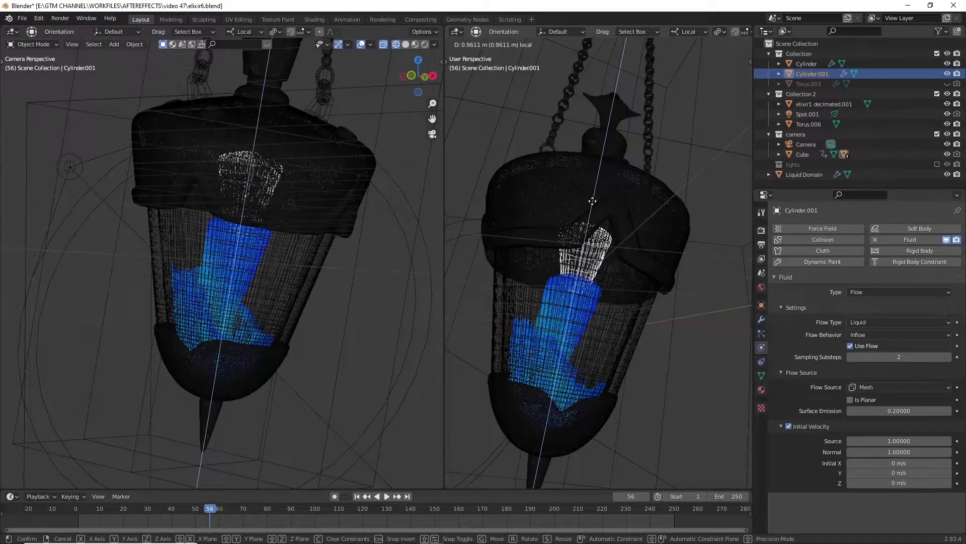
pyautogui.click(593, 201)
# Step: Return to frame 1, set the Liquid Domain's cache Type to All and bake the simulation
pyautogui.hotkey('shift', 'Left')
pyautogui.keyDown('shift'); pyautogui.moveTo(694, 288); pyautogui.dragTo(573, 318, button='middle'); pyautogui.keyUp('shift')
pyautogui.click(804, 174)
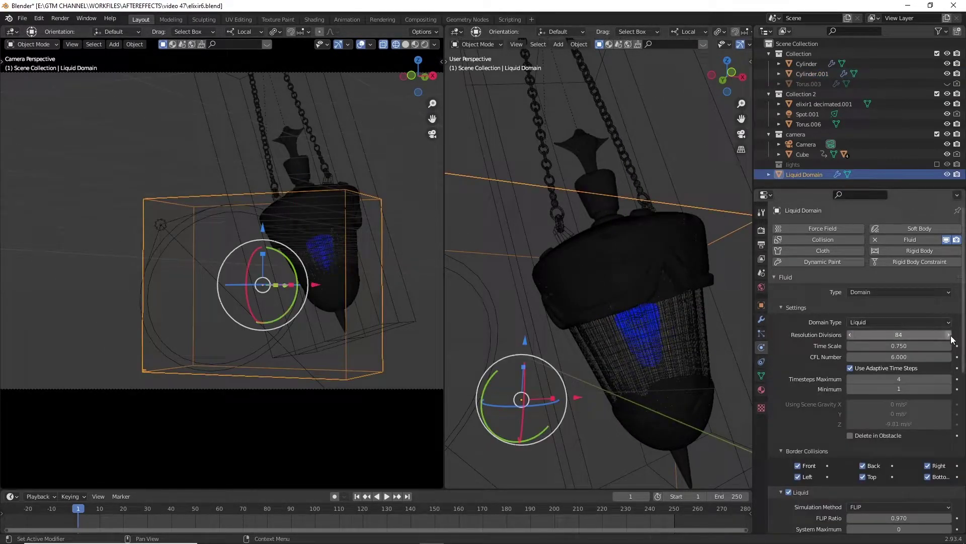
pyautogui.scroll(-15, 813, 411)
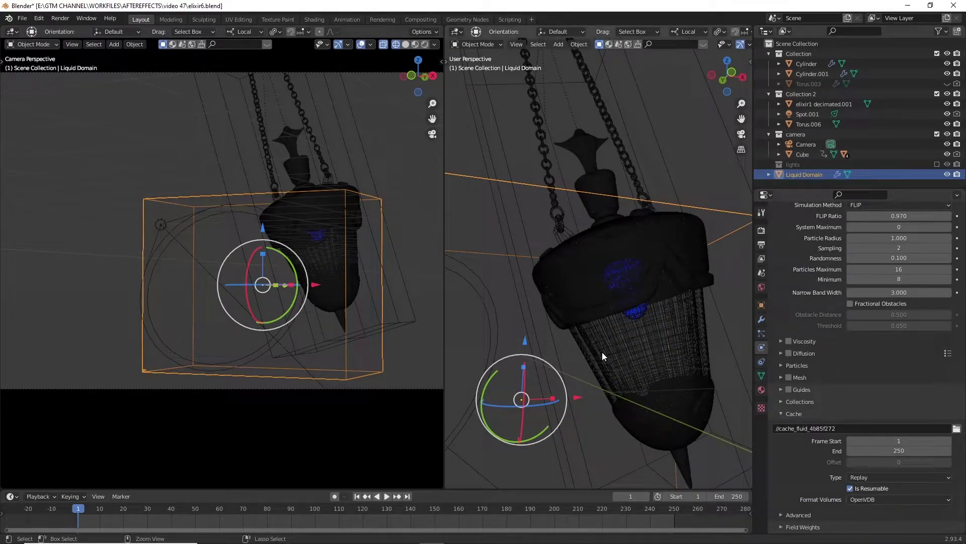
pyautogui.click(876, 510)
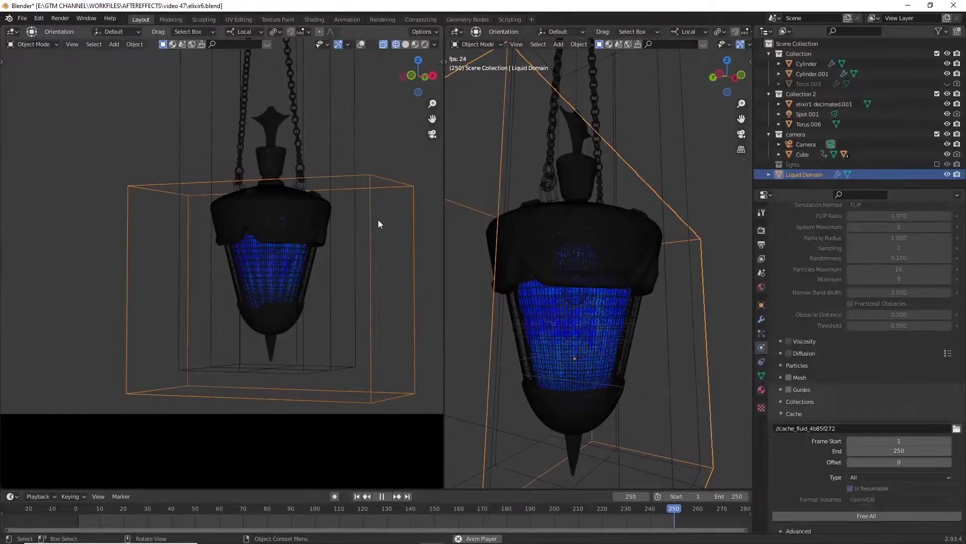
# Step: Inspect the baked liquid at frame 250, then save the file and access the Liquid Domain's Mesh settings
pyautogui.press('space')
pyautogui.scroll(2, 609, 362)
pyautogui.keyDown('shift'); pyautogui.moveTo(608, 362); pyautogui.dragTo(640, 302, button='middle'); pyautogui.keyUp('shift')
pyautogui.moveTo(640, 302); pyautogui.dragTo(676, 313, button='middle')
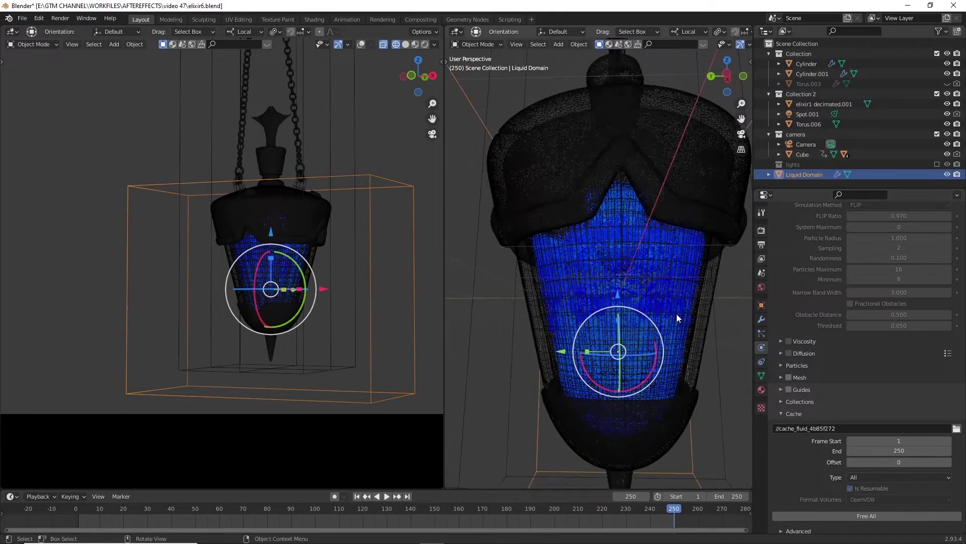
pyautogui.hotkey('ctrl', 's')
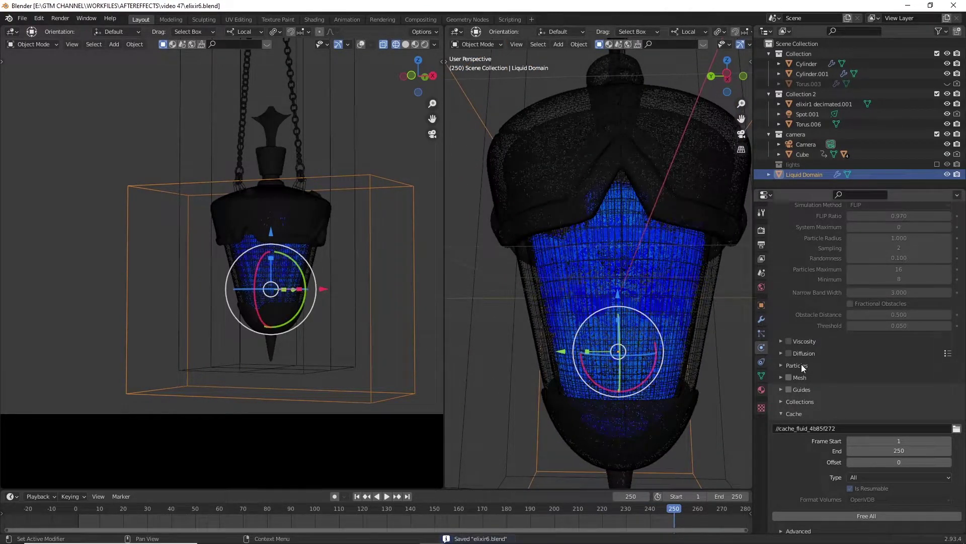
pyautogui.click(801, 378)
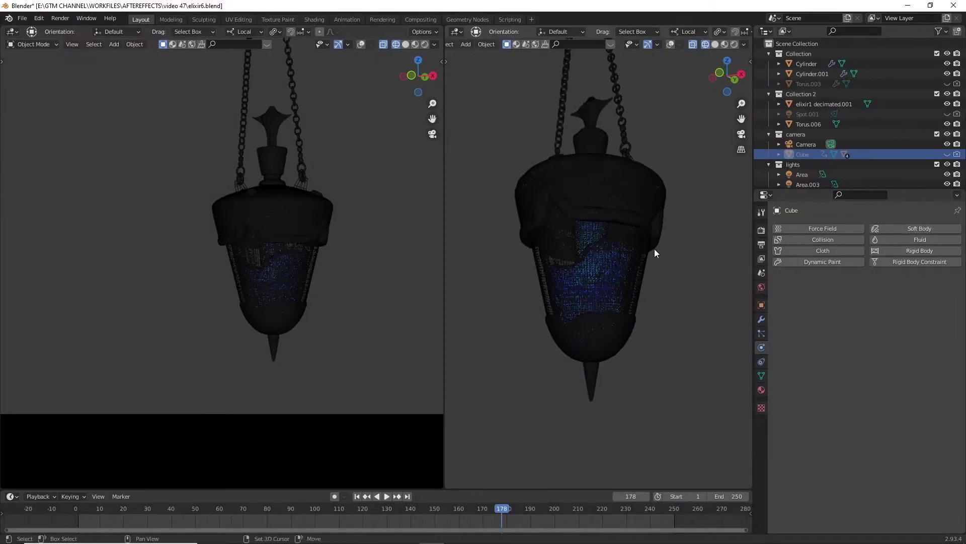
# Step: Play the baked animation from frame 1 in a maximized viewport and examine the liquid inside the swinging bottle
pyautogui.hotkey('shift', 'Left')
pyautogui.press('space')
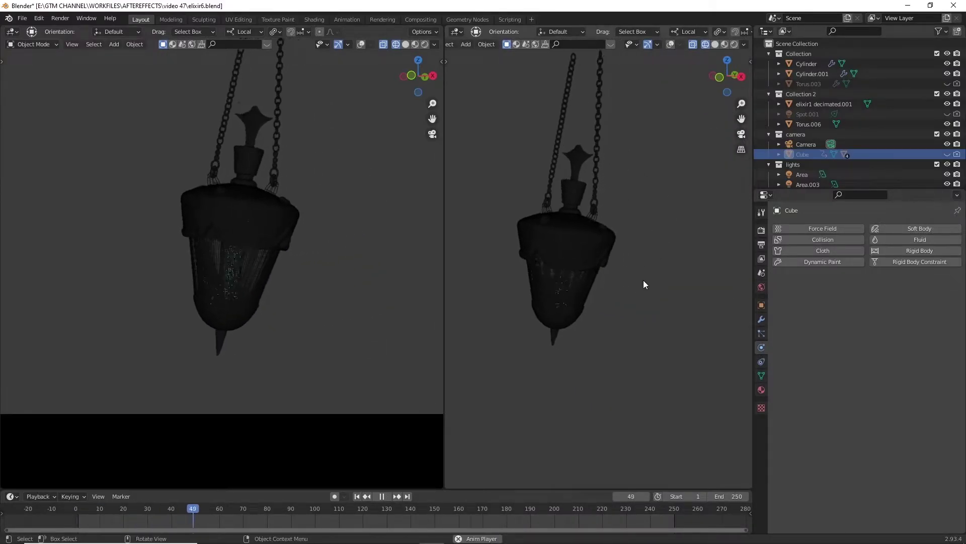
pyautogui.hotkey('ctrl', 'space')
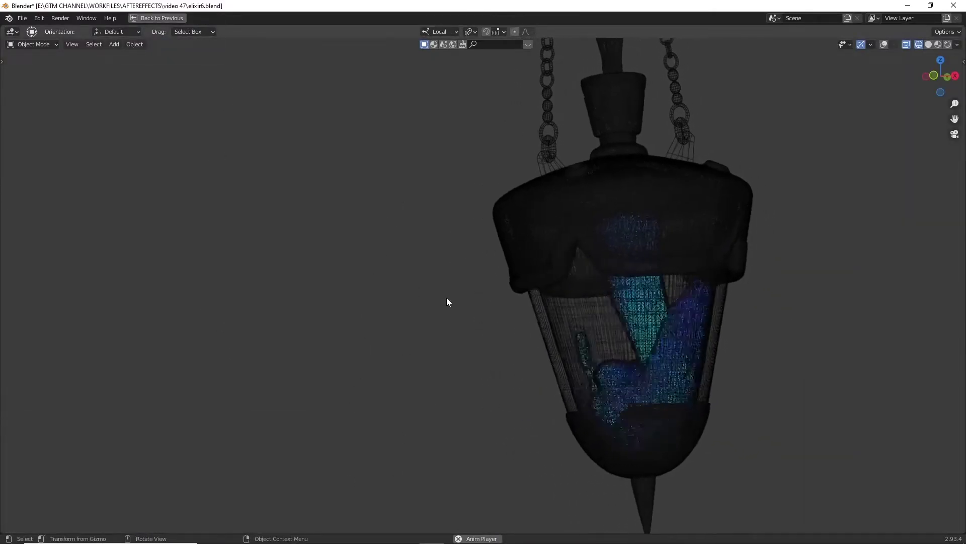
pyautogui.press('KP_0')
pyautogui.press('KP_0')
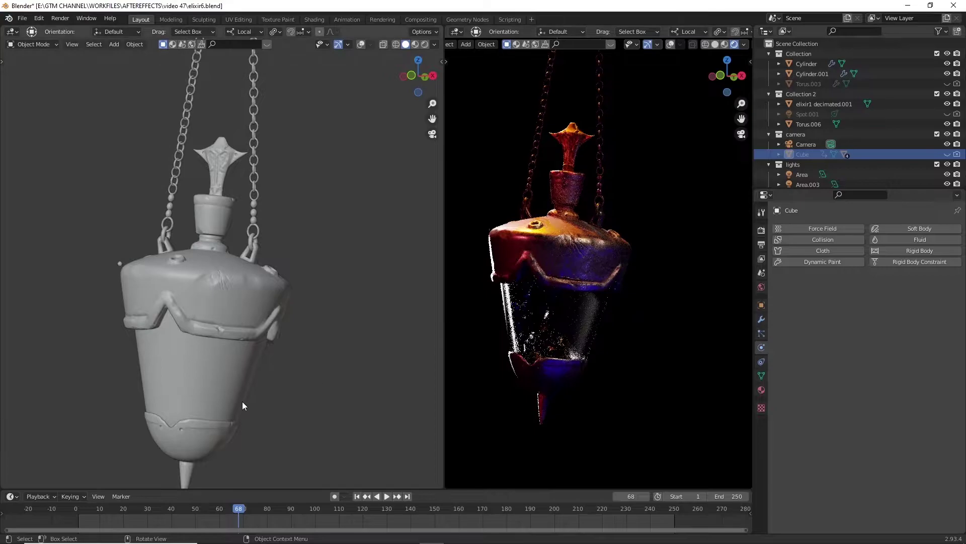
# Step: Set the roughness of the Liquid Domain Material's Glass BSDF to 0.2, preview other frames and undo the last change
pyautogui.hotkey('alt', 'z')
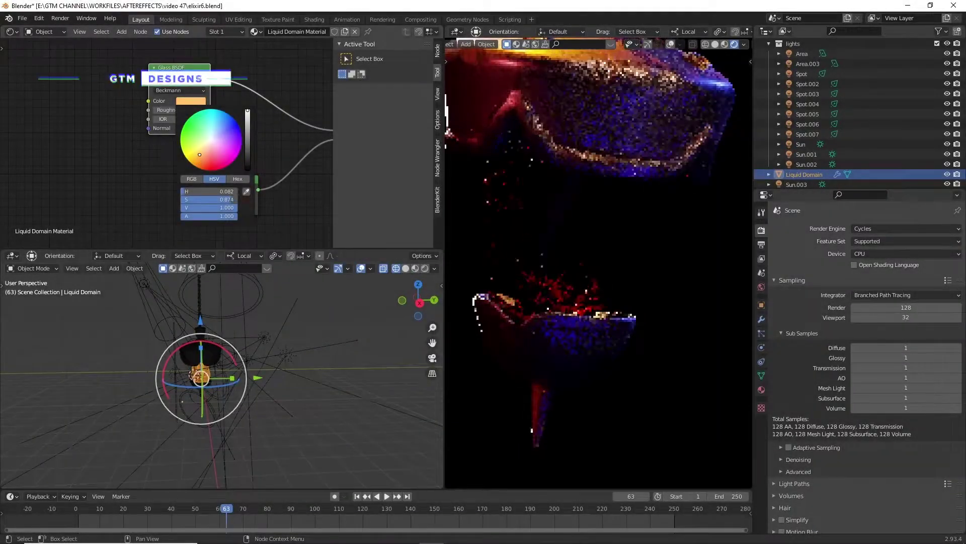
pyautogui.moveTo(227, 506); pyautogui.dragTo(255, 508)
pyautogui.moveTo(171, 109); pyautogui.dragTo(121, 119)
pyautogui.press('space')
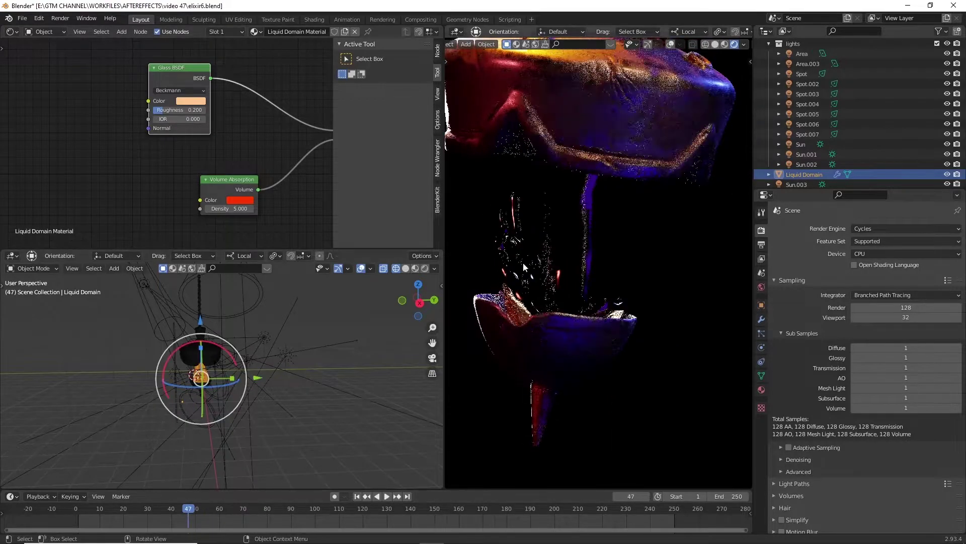
pyautogui.hotkey('ctrl', 'z')
# Step: Set the Glass BSDF of the outer cylinder's material to roughness 0 and IOR 1.050, and preview it at frame 133
pyautogui.scroll(-3, 575, 327)
pyautogui.keyDown('shift'); pyautogui.moveTo(574, 327); pyautogui.dragTo(569, 301, button='middle'); pyautogui.keyUp('shift')
pyautogui.scroll(6, 872, 139)
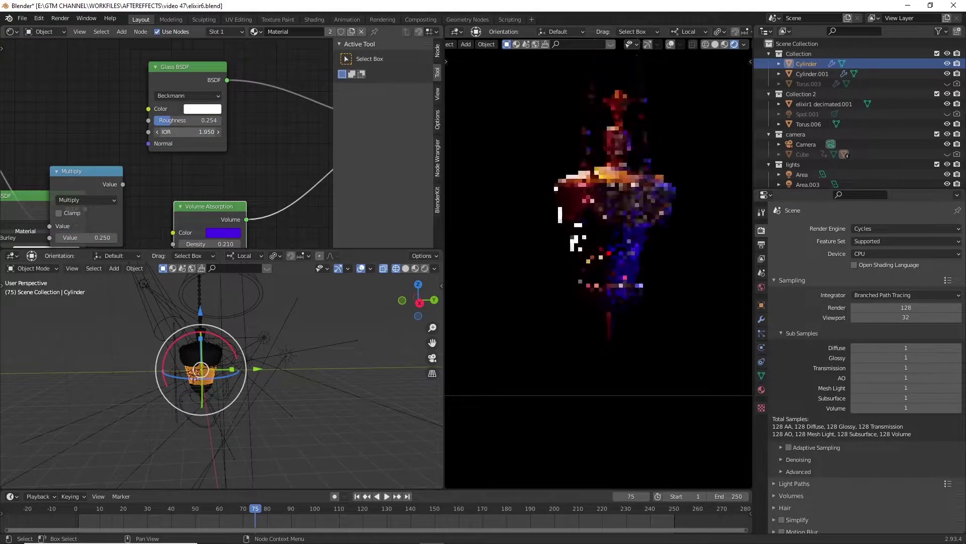
pyautogui.moveTo(171, 120); pyautogui.dragTo(219, 120)
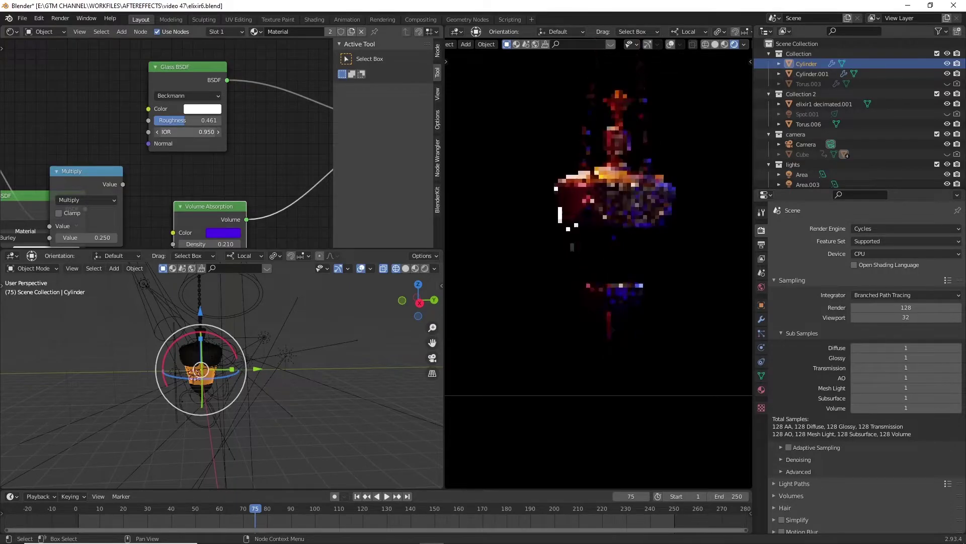
pyautogui.moveTo(318, 511); pyautogui.dragTo(394, 511)
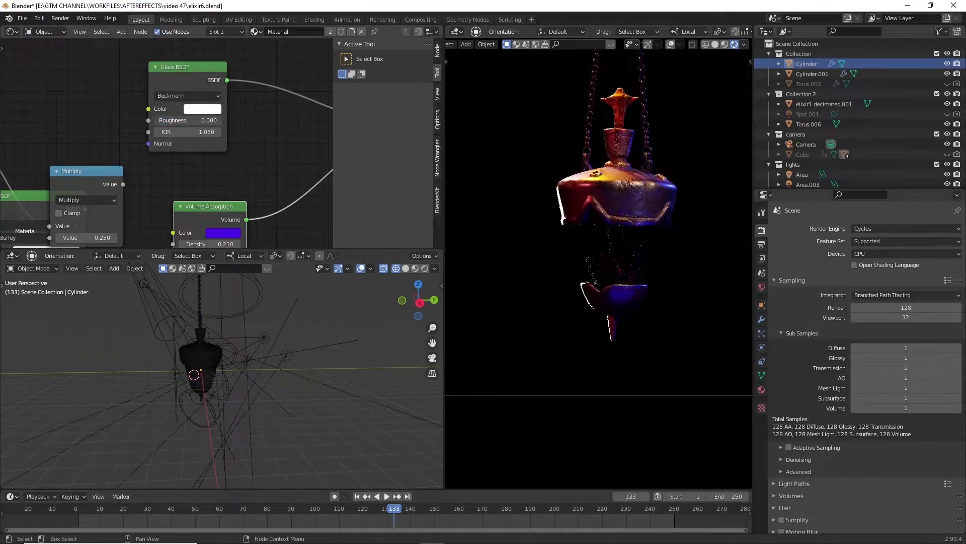
# Step: Edit the density and colour of the Volume Absorption in the outer cylinder's glass material
pyautogui.moveTo(176, 120); pyautogui.dragTo(175, 57, button='middle')
pyautogui.doubleClick(213, 182)
pyautogui.click(237, 170)
pyautogui.click(289, 270)
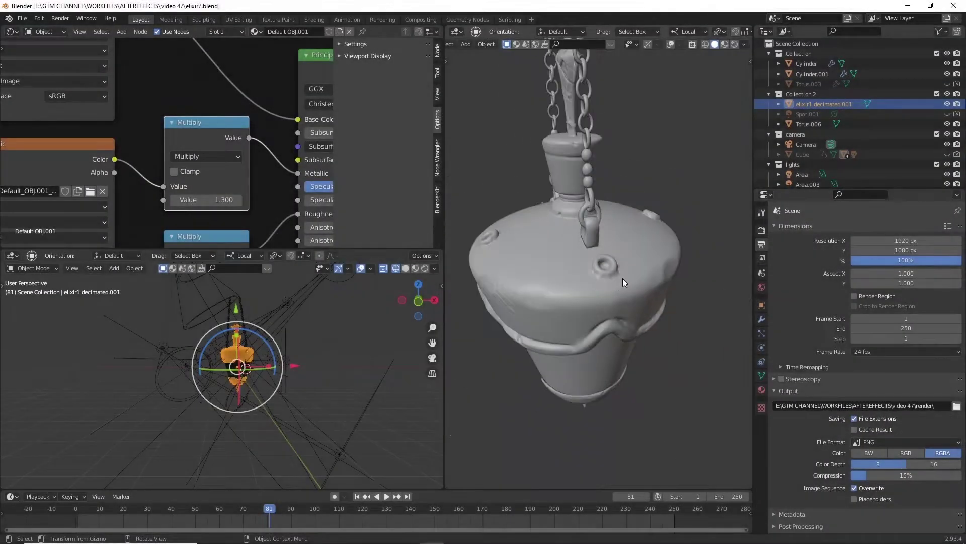
# Step: Turn on the viewport overlays and add a scaled-down UV sphere at the round socket on the bottle's shoulder
pyautogui.moveTo(623, 278); pyautogui.dragTo(659, 225, button='middle')
pyautogui.scroll(2, 660, 225)
pyautogui.scroll(3, 672, 246)
pyautogui.moveTo(657, 262); pyautogui.dragTo(640, 303, button='middle')
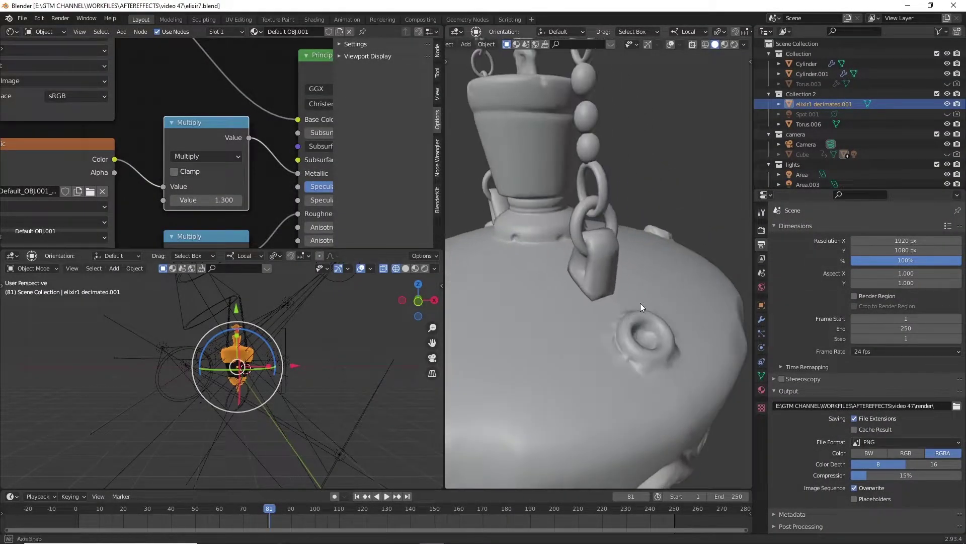
pyautogui.scroll(-2, 646, 339)
pyautogui.click(670, 45)
pyautogui.hotkey('shift', 'a')
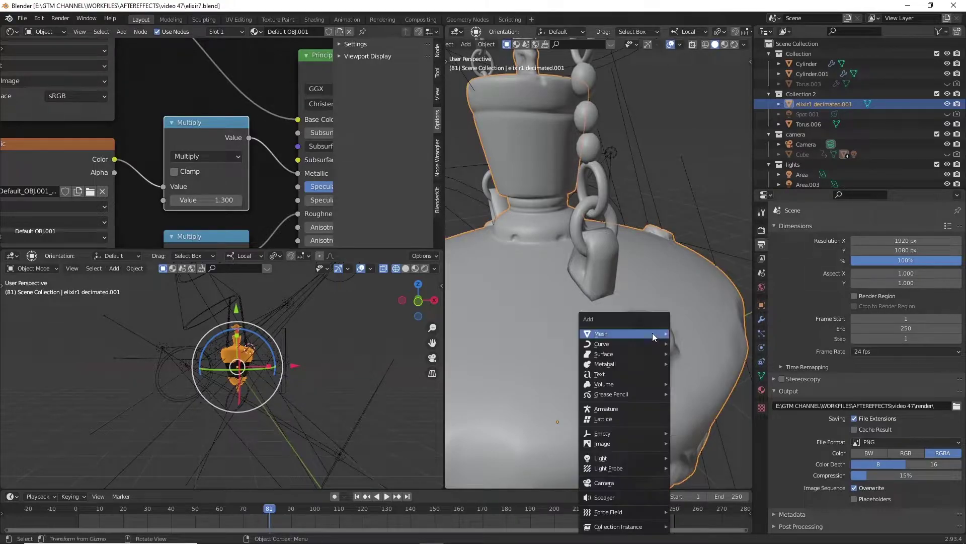
pyautogui.moveTo(651, 333)
pyautogui.click(711, 365)
pyautogui.press('s')
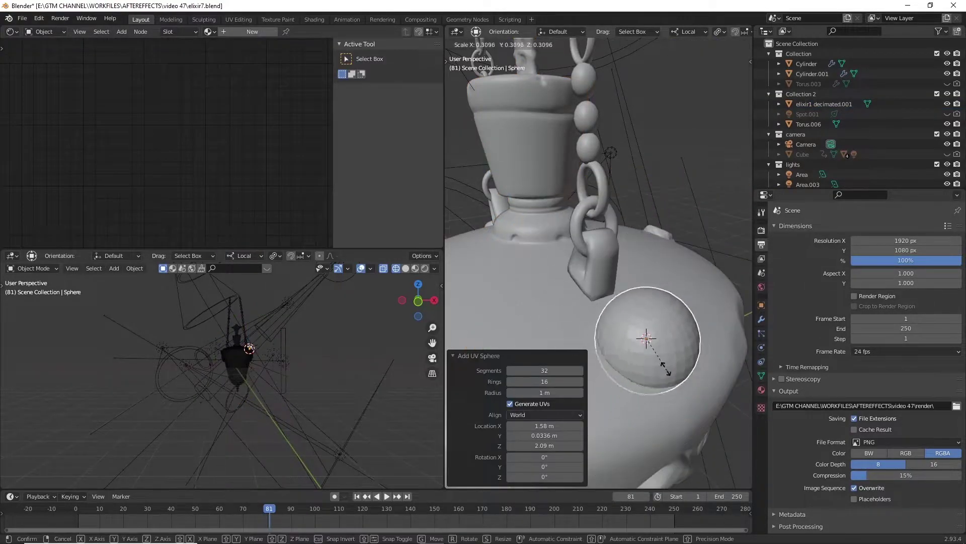
pyautogui.click(652, 348)
# Step: Move the sphere into the round socket on the bottle's shoulder and shrink it to fit inside
pyautogui.moveTo(653, 348); pyautogui.dragTo(699, 280, button='middle')
pyautogui.press('g')
pyautogui.click(656, 286)
pyautogui.press('s')
pyautogui.click(708, 282)
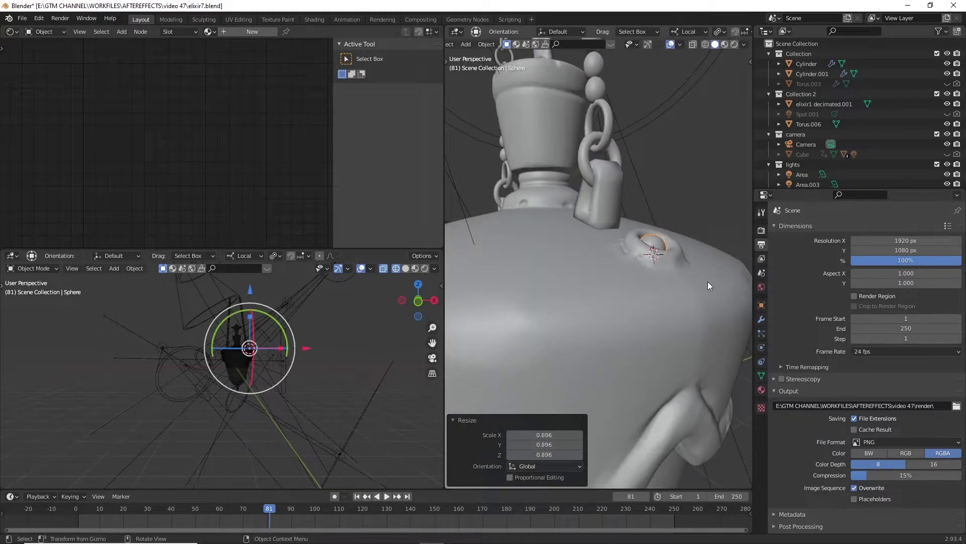
pyautogui.press('g')
pyautogui.click(704, 275)
# Step: Duplicate the sphere onto the other sockets around the bottle's shoulder and set the transform orientation to Global
pyautogui.press('KP_7')
pyautogui.hotkey('shift', 'd')
pyautogui.click(541, 361)
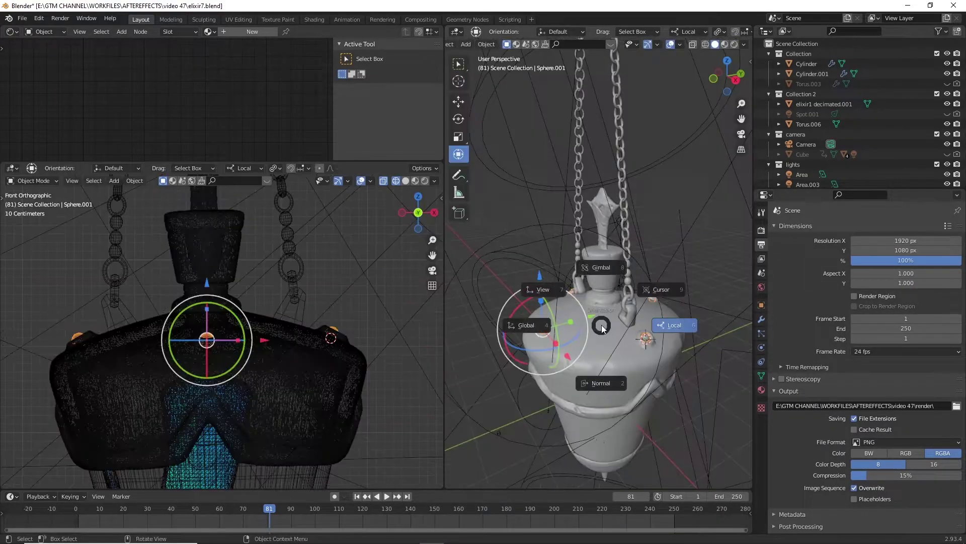
pyautogui.click(588, 327)
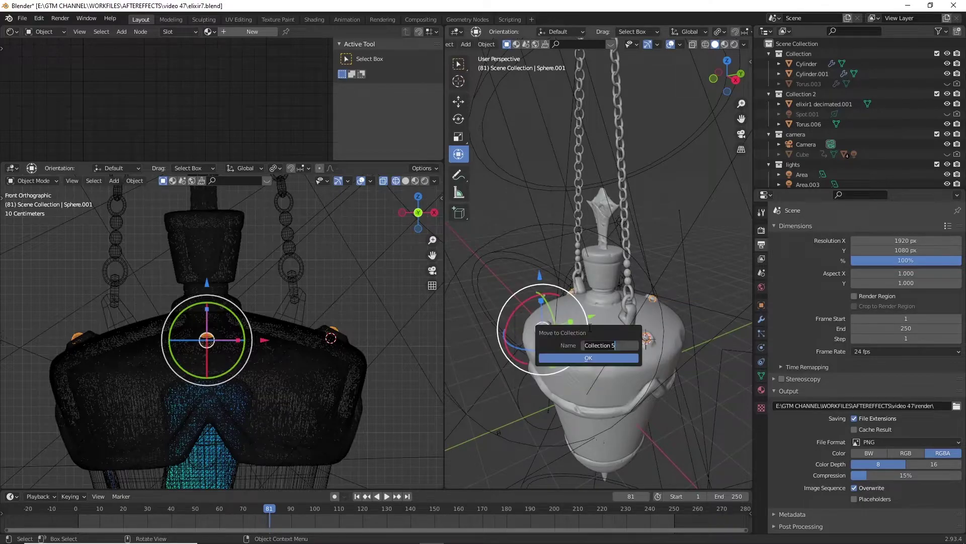
# Step: Move the spheres into a new collection named smoke and set their origin to geometry
pyautogui.click(609, 355)
pyautogui.moveTo(629, 333); pyautogui.dragTo(664, 315, button='middle')
pyautogui.press(',')
pyautogui.click(591, 320)
pyautogui.moveTo(592, 320); pyautogui.dragTo(641, 335, button='middle')
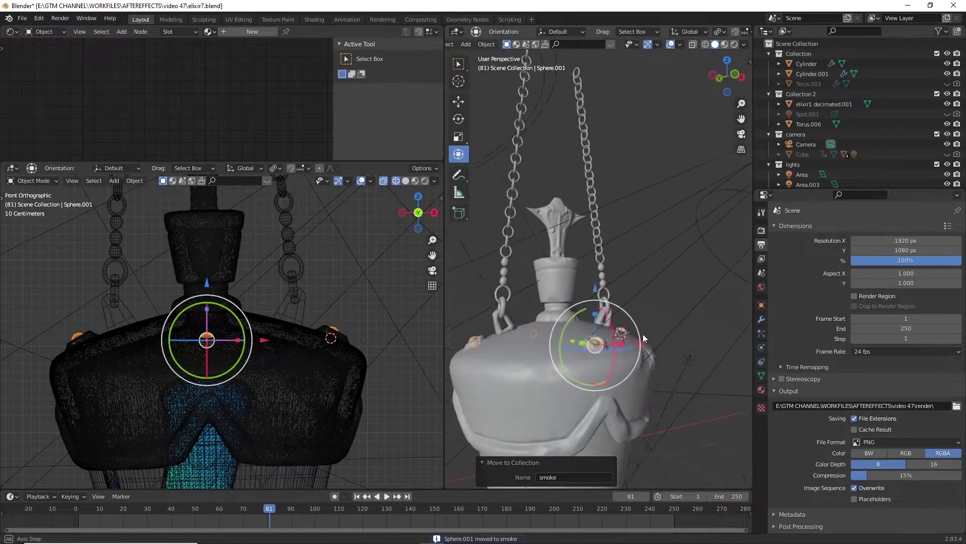
pyautogui.rightClick(627, 351)
pyautogui.moveTo(612, 387)
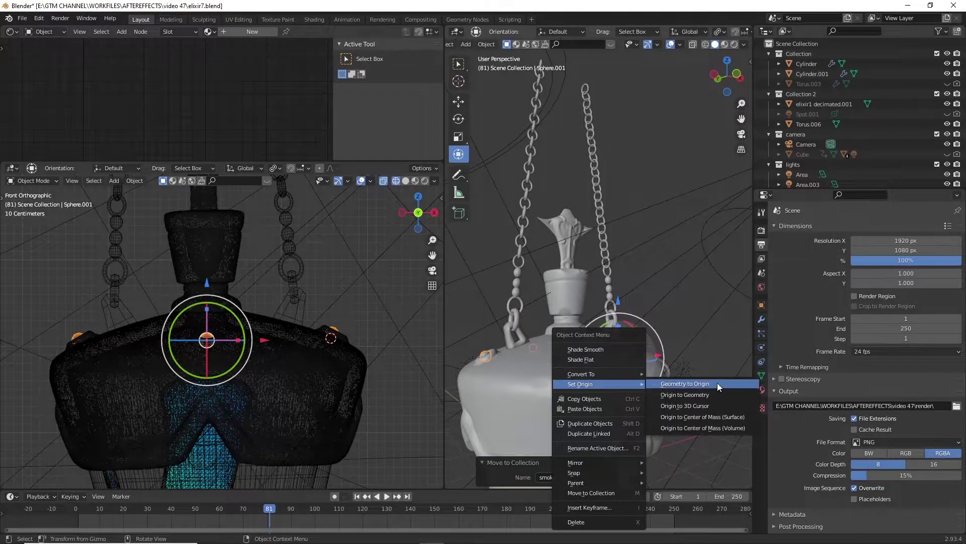
pyautogui.click(714, 392)
# Step: Apply the Quick Smoke effect to the spheres and play the animation from frame 1 to check the emission
pyautogui.press('F3')
pyautogui.write('smoke')
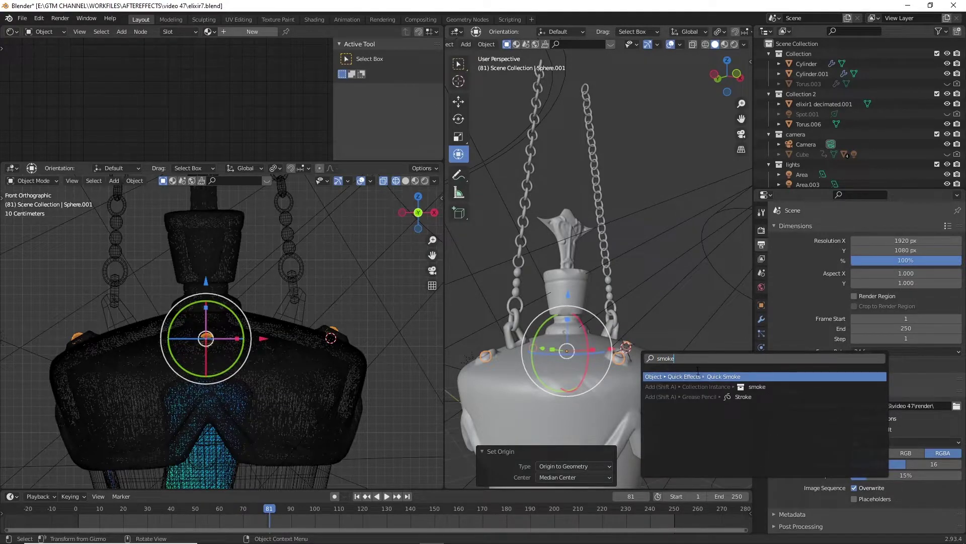
pyautogui.press('Return')
pyautogui.press('KP_Decimal')
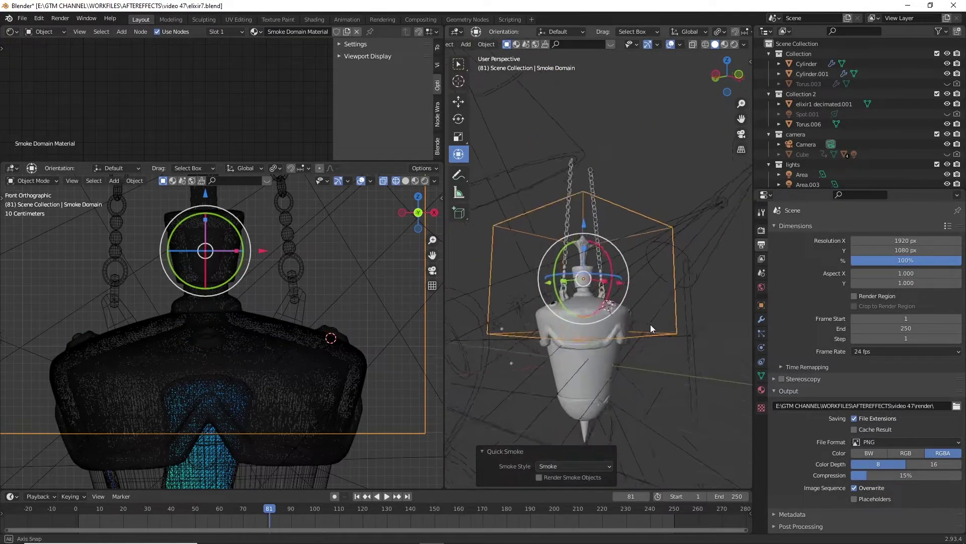
pyautogui.hotkey('shift', 'Left')
pyautogui.press('space')
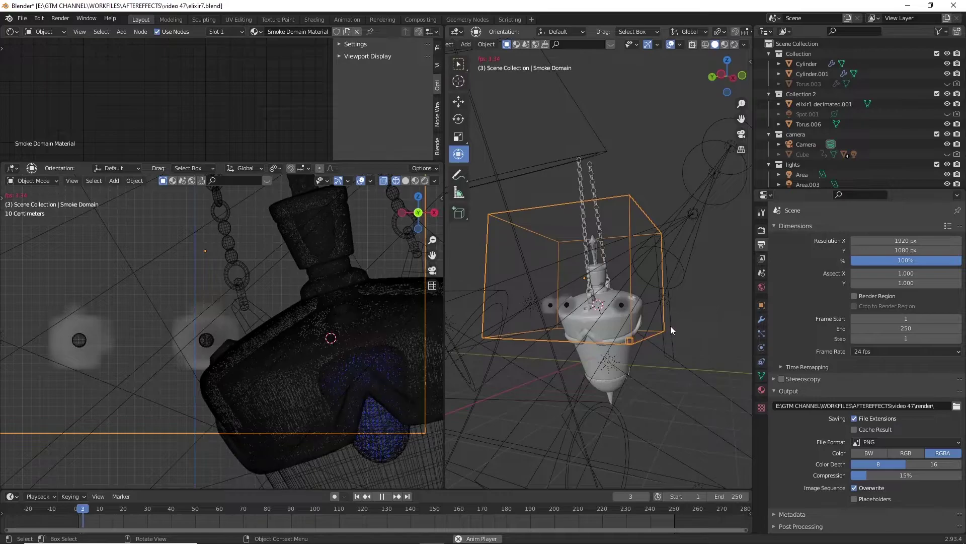
pyautogui.press('space')
# Step: At frame 250, shift the spheres about -0.16 m along X and raise them slightly; move the Smoke Domain into the smoke collection
pyautogui.hotkey('shift', 'Right')
pyautogui.moveTo(671, 325); pyautogui.dragTo(596, 341, button='middle')
pyautogui.scroll(4, 596, 340)
pyautogui.click(583, 369)
pyautogui.press('g')
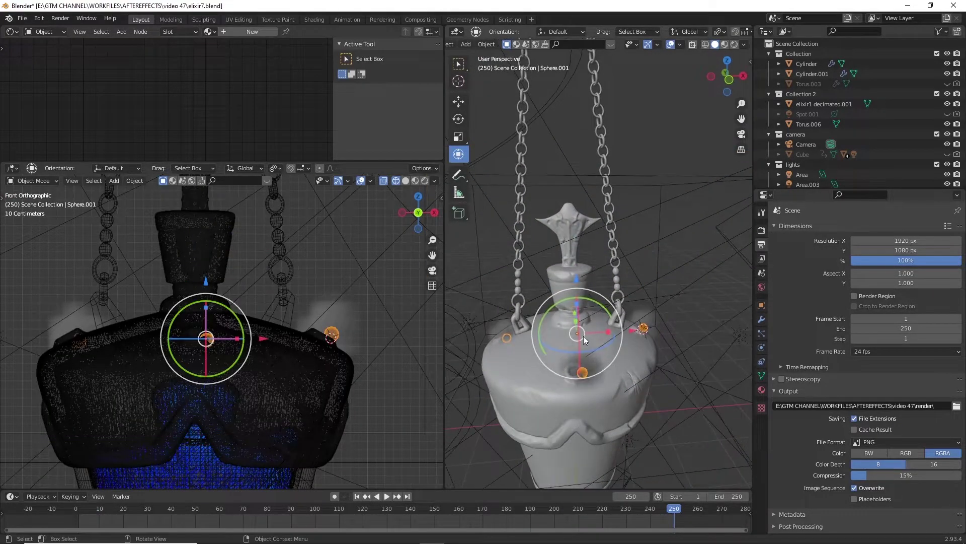
pyautogui.click(628, 331)
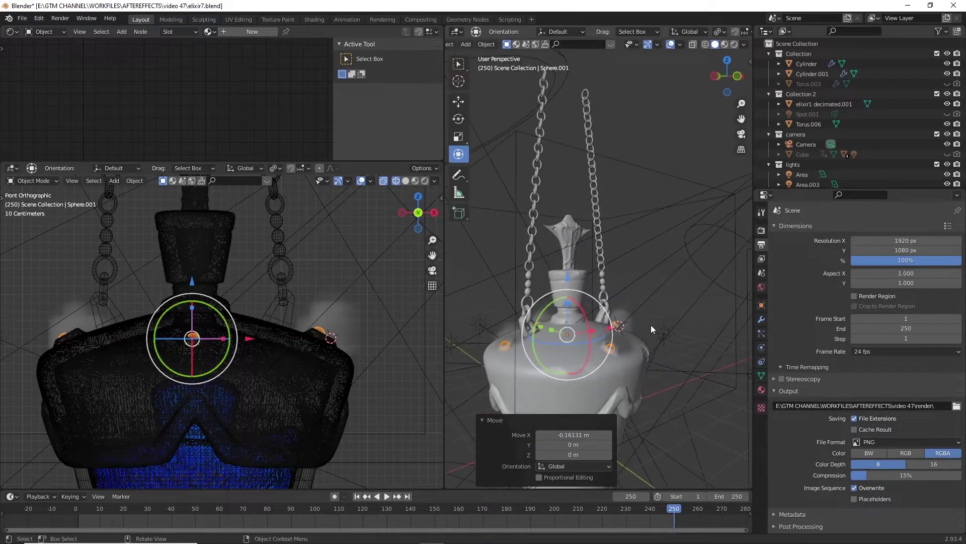
pyautogui.moveTo(573, 277); pyautogui.dragTo(565, 271)
pyautogui.click(619, 275)
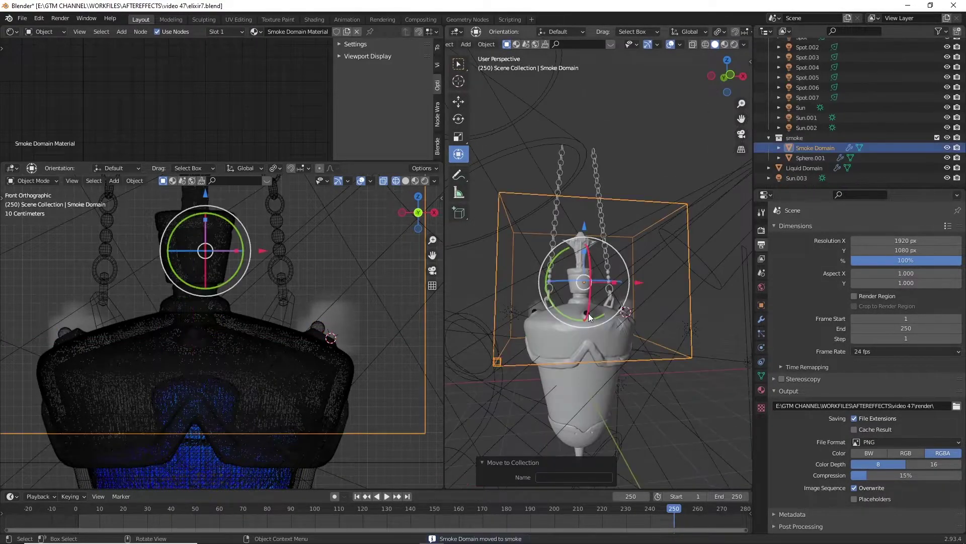
# Step: Unhide the Cube in the camera collection and parent the smoke spheres to it with Object (Keep Transform), hiding the Cube again
pyautogui.click(588, 314)
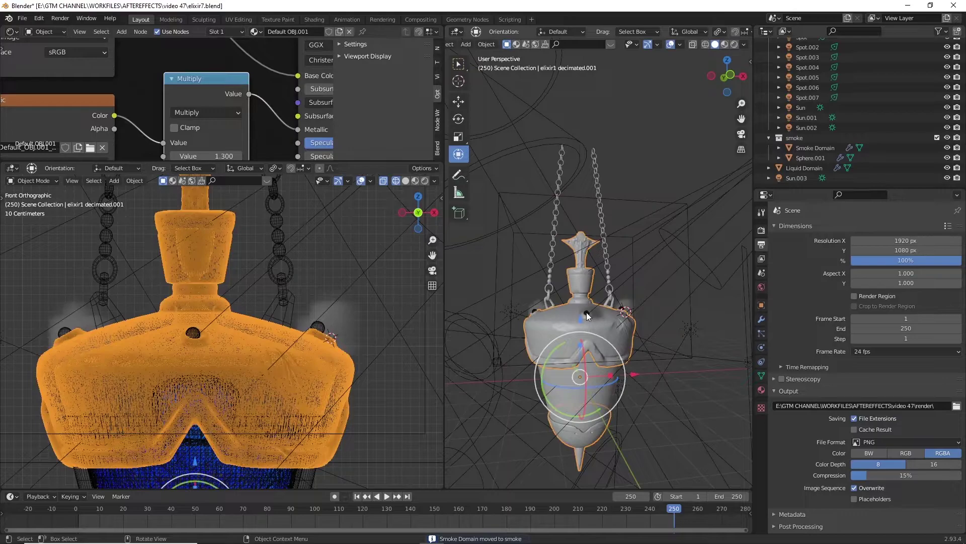
pyautogui.click(587, 313)
pyautogui.moveTo(624, 317); pyautogui.dragTo(599, 307, button='middle')
pyautogui.scroll(-3, 599, 307)
pyautogui.scroll(5, 934, 120)
pyautogui.scroll(4, 934, 116)
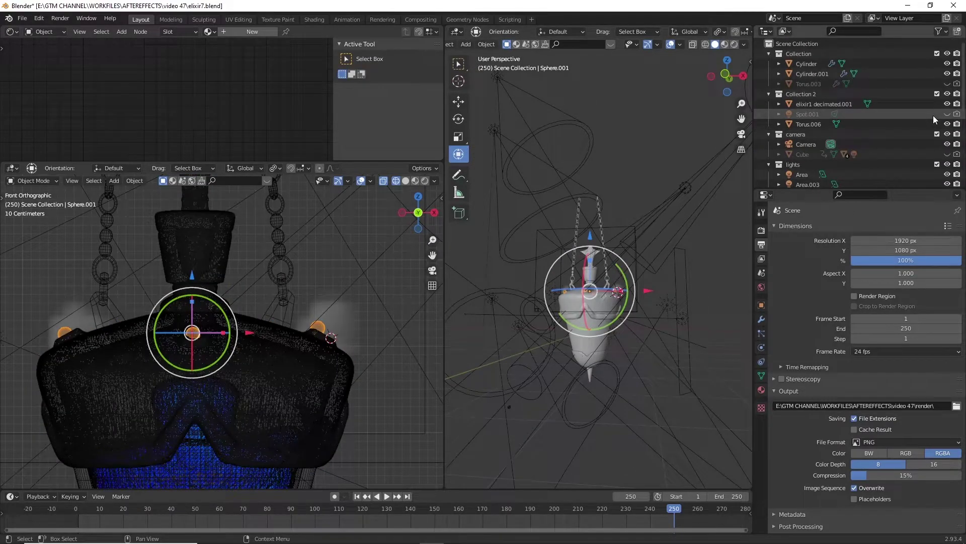
pyautogui.click(624, 188)
pyautogui.hotkey('ctrl', 'p')
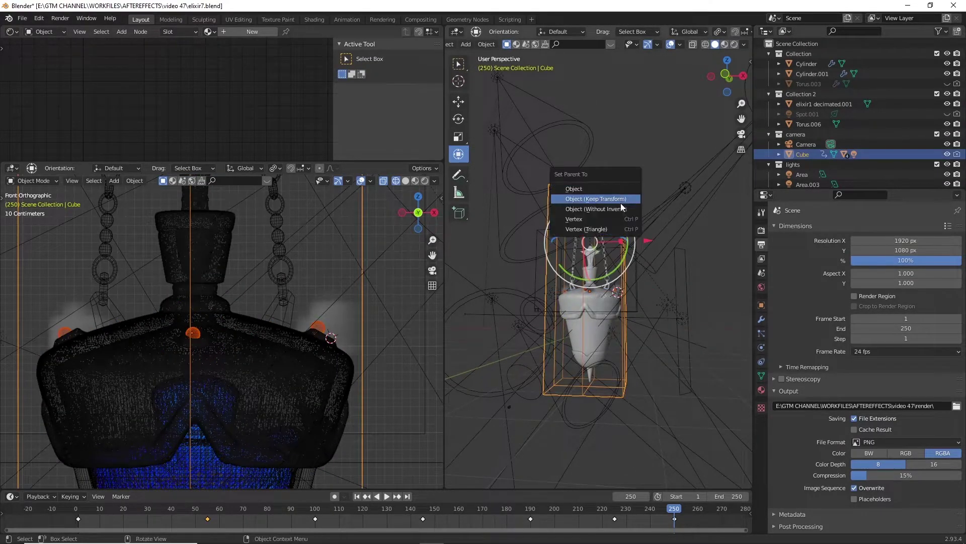
pyautogui.click(623, 205)
# Step: Play the animation to check how the smoke trails the swinging bottle, and open the Smoke Domain's fluid settings
pyautogui.press('space')
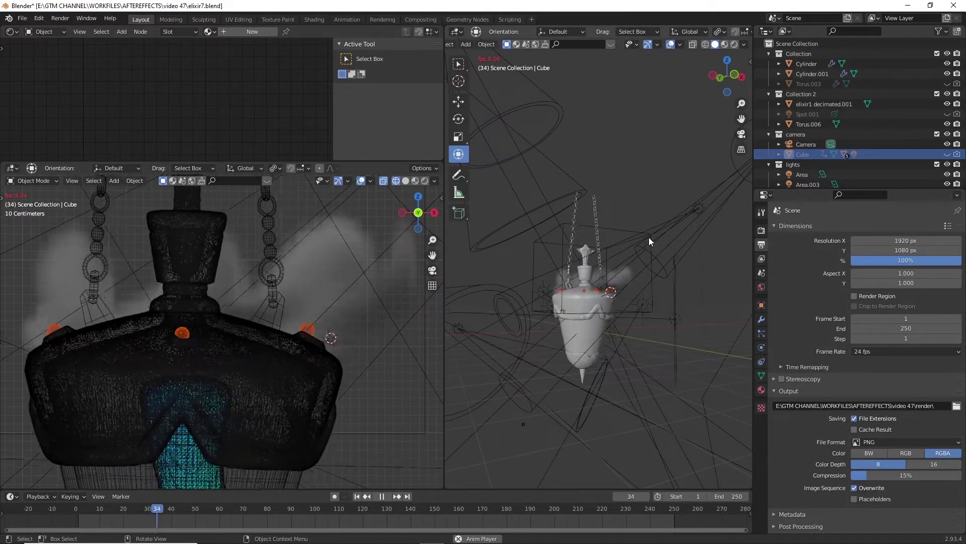
pyautogui.press('space')
pyautogui.moveTo(652, 228); pyautogui.dragTo(632, 230, button='middle')
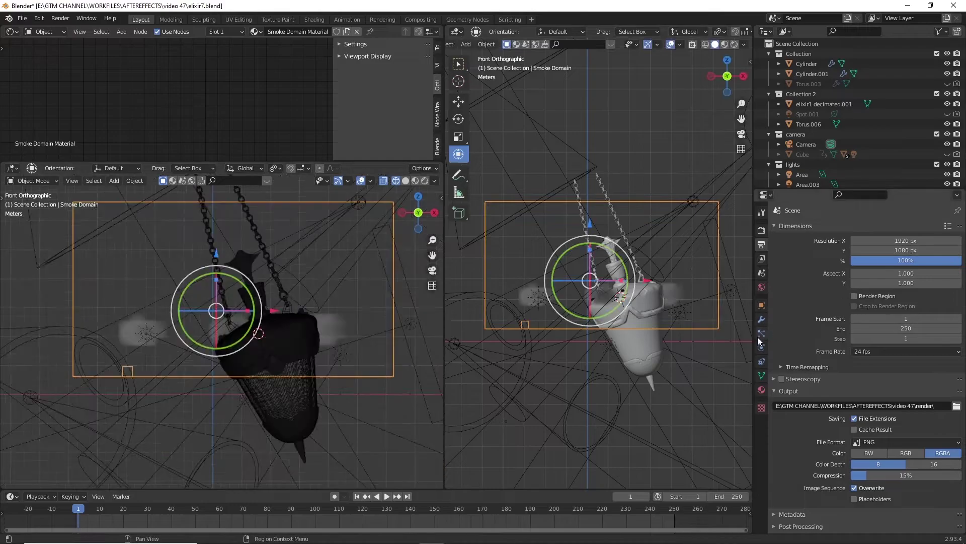
pyautogui.click(761, 345)
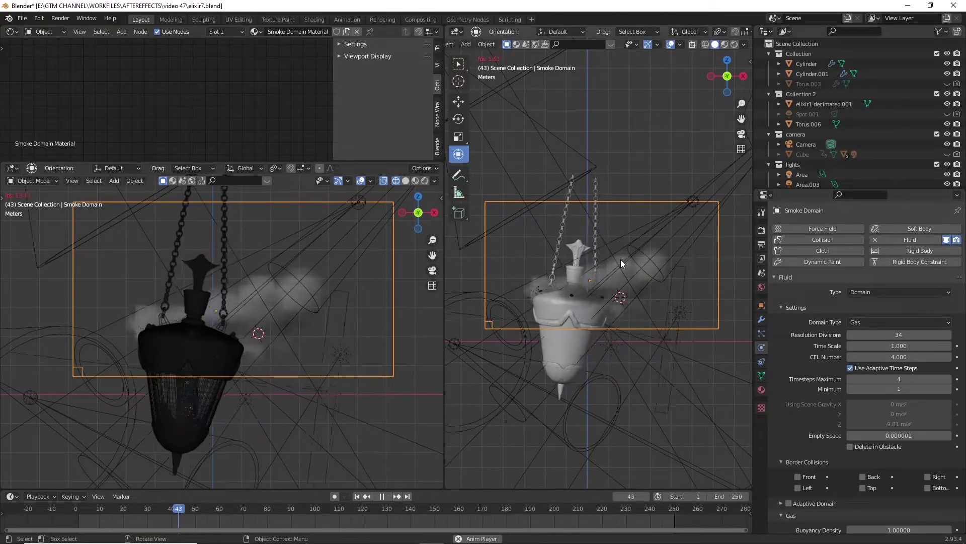
pyautogui.press('space')
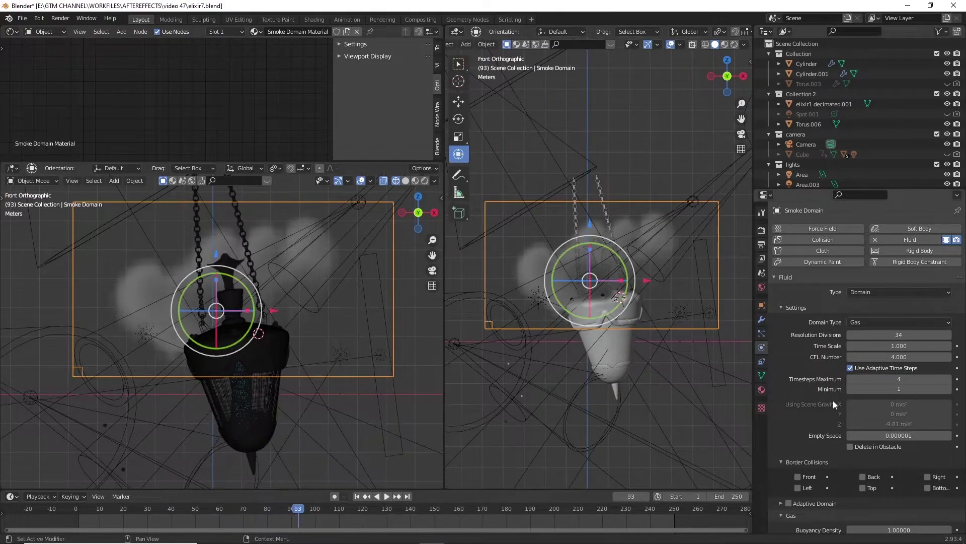
# Step: Set the Smoke Domain's buoyancy density and heat to 2 and vorticity to 0.25, and enable Dissolve with a time of 10
pyautogui.scroll(-5, 813, 367)
pyautogui.click(807, 448)
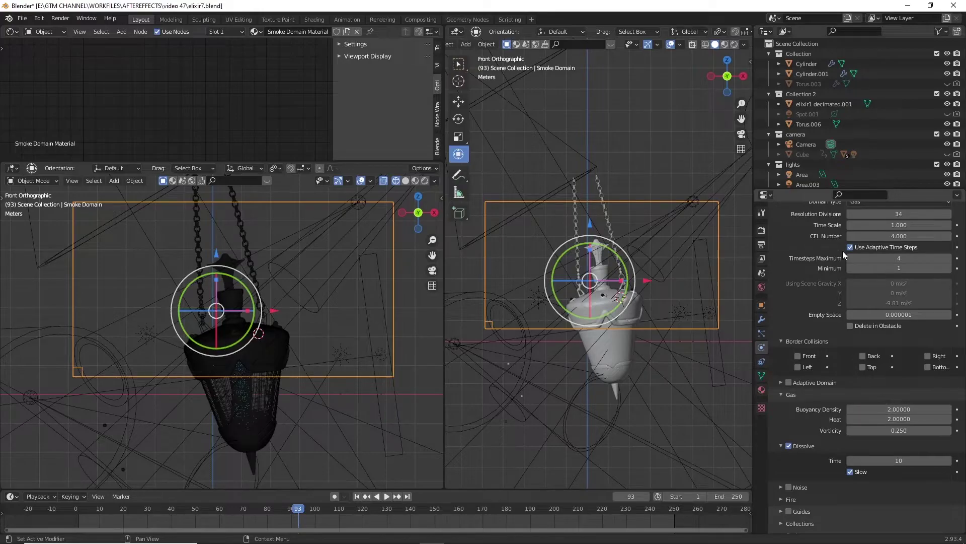
pyautogui.press('Return')
# Step: Enable Noise on the Smoke Domain with a scale of 0.02 and return to frame 1
pyautogui.scroll(-5, 876, 353)
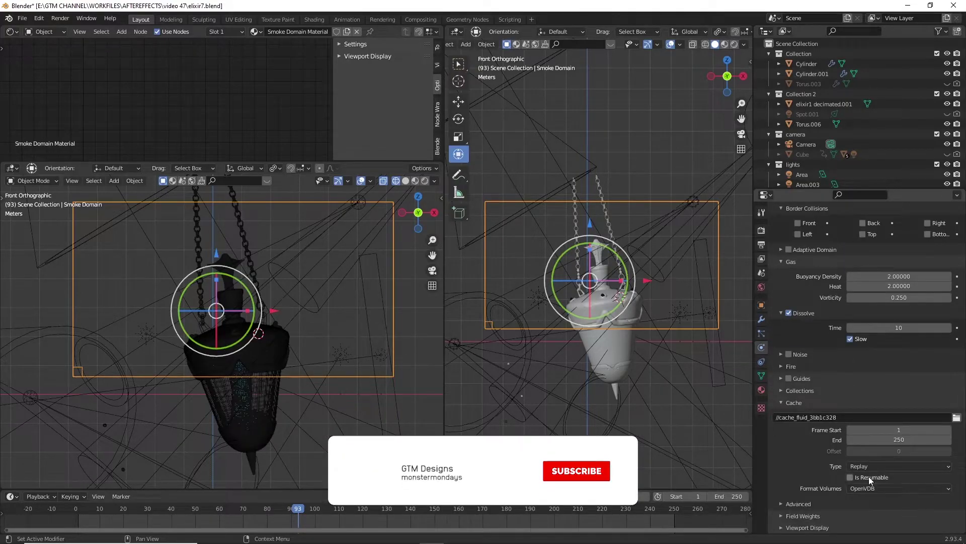
pyautogui.click(803, 356)
pyautogui.hotkey('shift', 'Left')
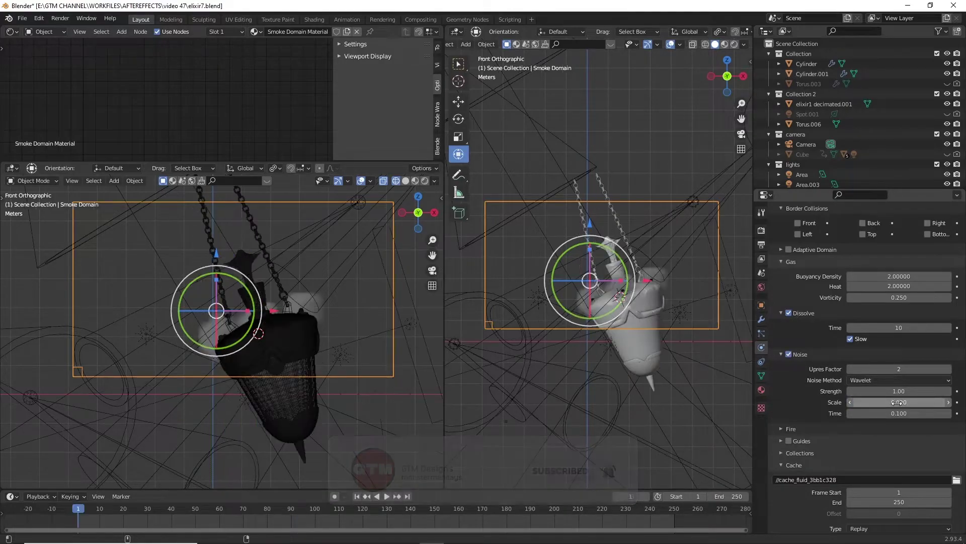
# Step: Set the domain's resolution divisions to 124, time scale to 0.5 and CFL number to 6, and enable Adaptive Domain with threshold 0.001
pyautogui.doubleClick(899, 246)
pyautogui.write('38')
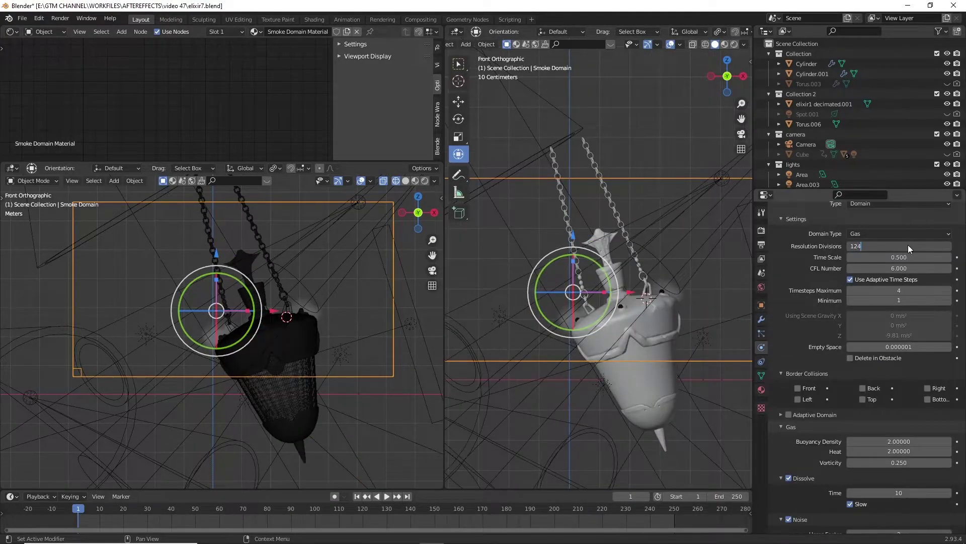
pyautogui.click(789, 414)
pyautogui.click(803, 415)
pyautogui.doubleClick(912, 459)
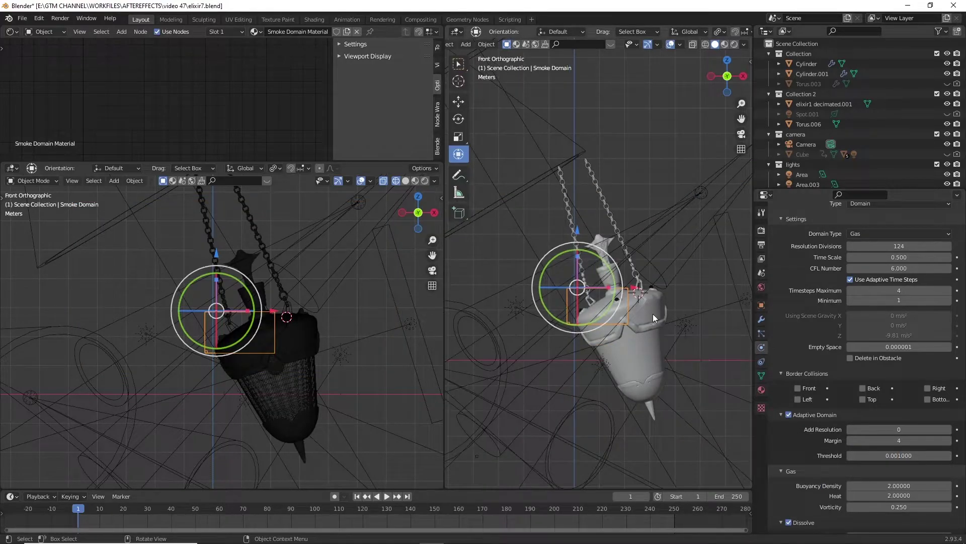
pyautogui.scroll(5, 653, 313)
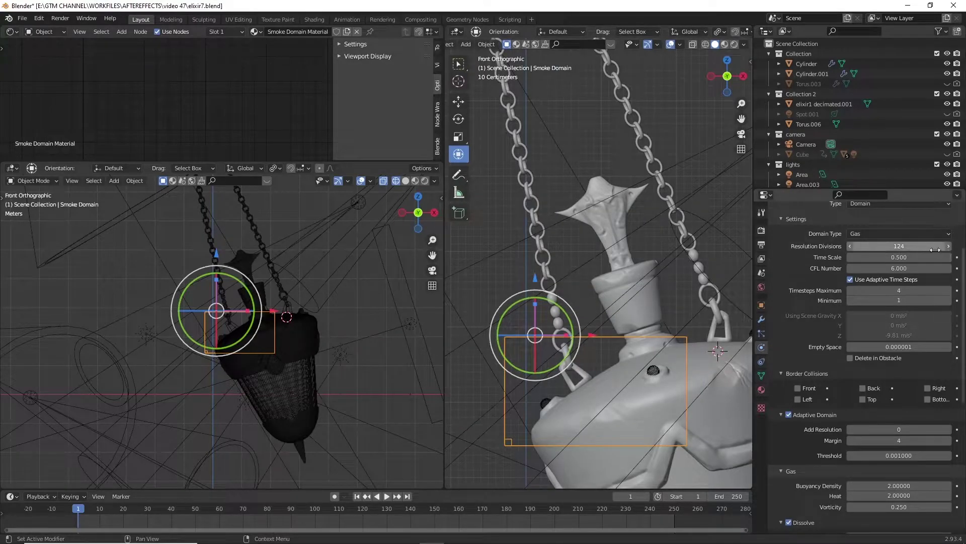
# Step: Raise the resolution divisions to 126 and play the animation to check the adaptive domain around the smoke
pyautogui.click(949, 246)
pyautogui.click(949, 246)
pyautogui.scroll(-3, 654, 311)
pyautogui.press('space')
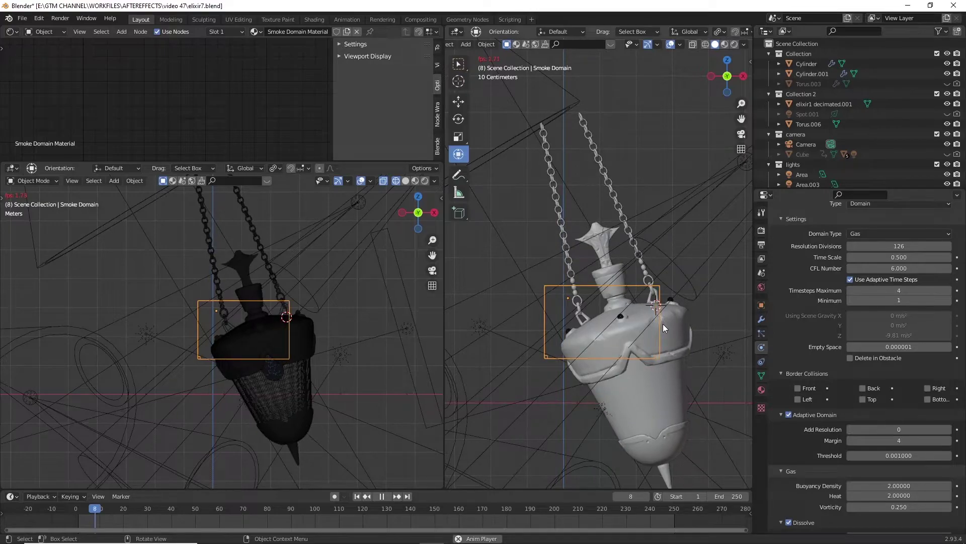
pyautogui.press('space')
# Step: Set the adaptive domain's threshold to 0.0001, Add Resolution to 2 and resolution divisions to 124, and play the animation to frame 30
pyautogui.doubleClick(914, 456)
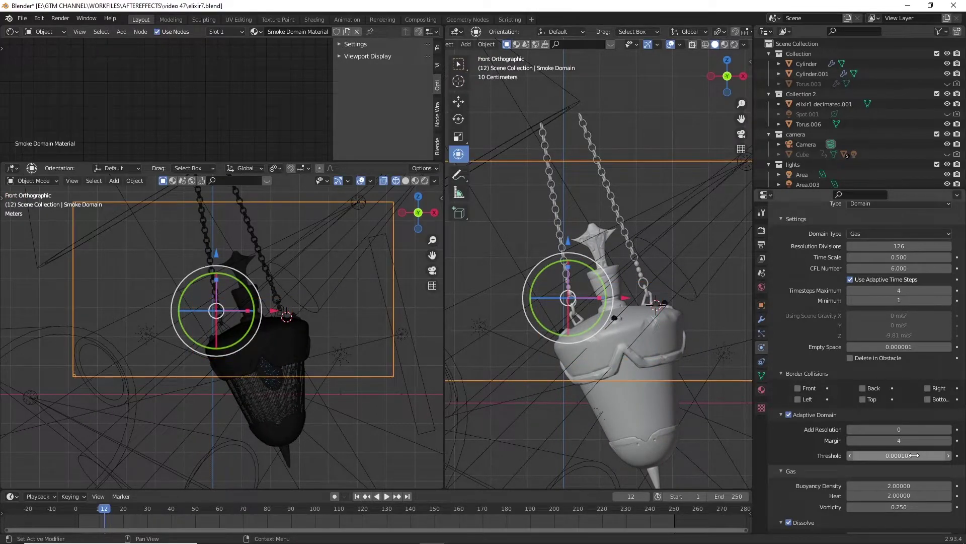
pyautogui.press('Return')
pyautogui.doubleClick(925, 430)
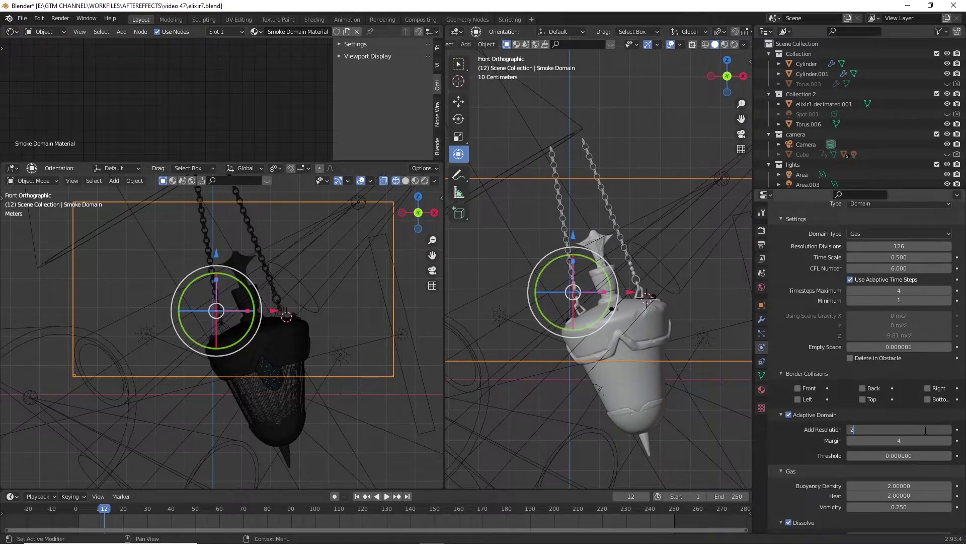
pyautogui.scroll(4, 892, 326)
pyautogui.press('space')
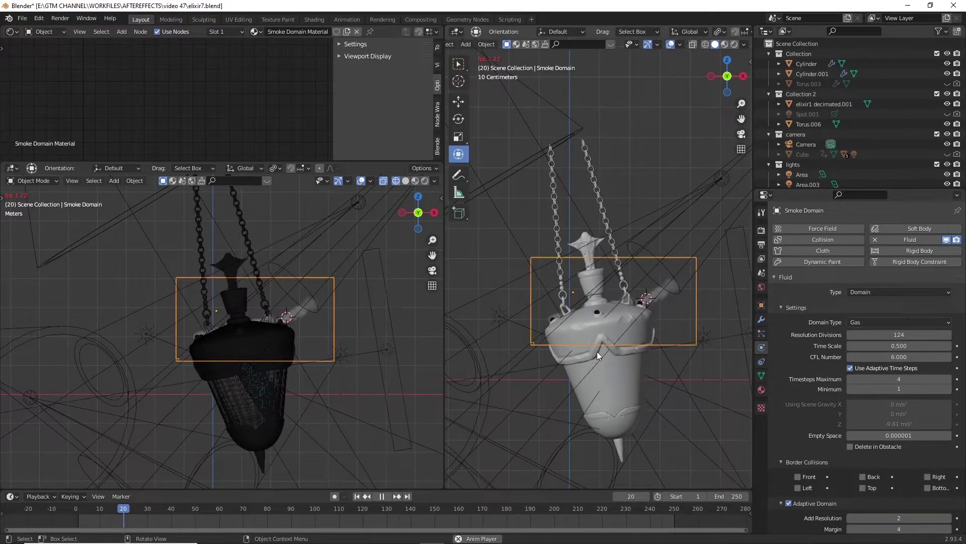
pyautogui.press('space')
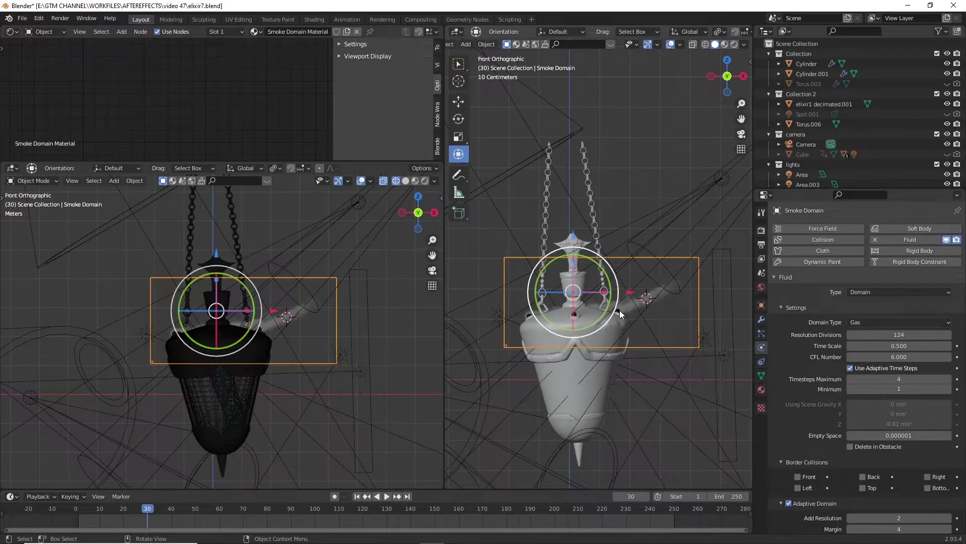
# Step: Add a Turbulence force field beside the bottle's shoulder, raise it about 0.32 m and scale it up by about 1.96
pyautogui.click(620, 311)
pyautogui.scroll(-4, 895, 461)
pyautogui.moveTo(549, 313); pyautogui.dragTo(633, 304, button='middle')
pyautogui.hotkey('shift', 'a')
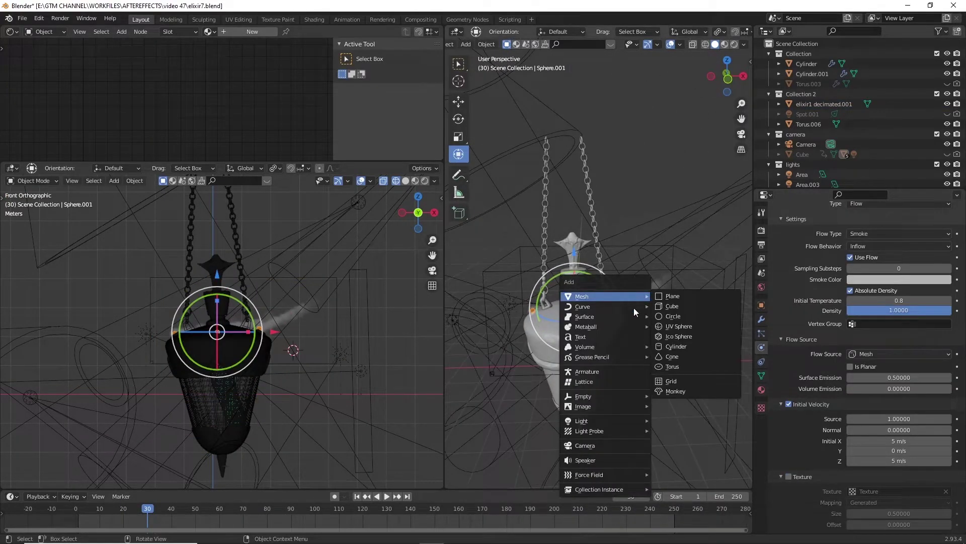
pyautogui.moveTo(615, 474)
pyautogui.click(684, 450)
pyautogui.press('s')
pyautogui.click(674, 277)
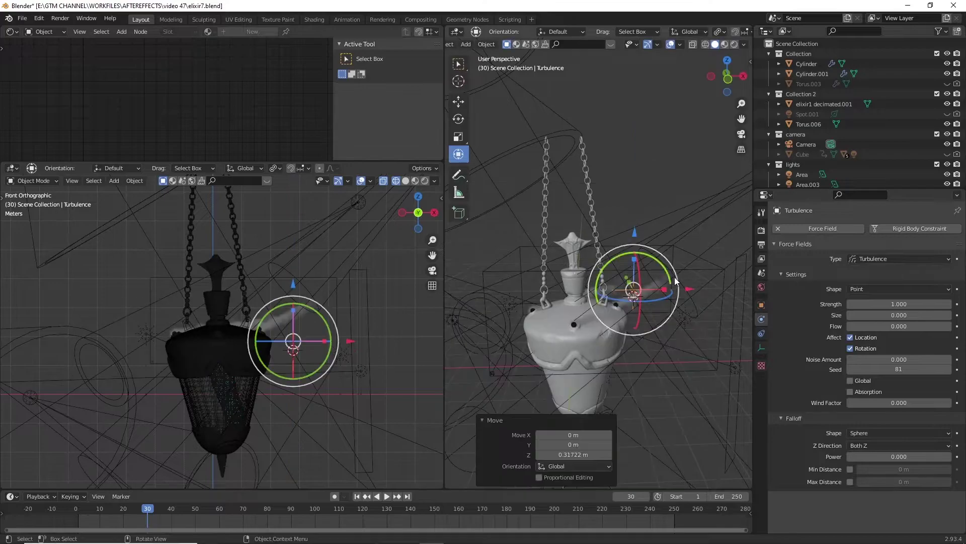
# Step: Move the turbulence field into the smoke collection and set its strength to 2
pyautogui.press('m')
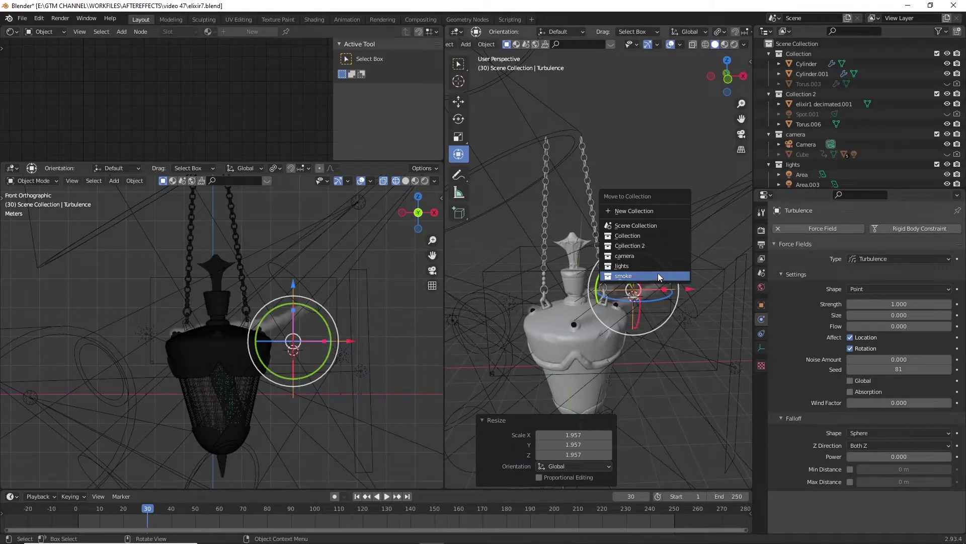
pyautogui.click(672, 276)
pyautogui.doubleClick(889, 304)
pyautogui.write('1.0')
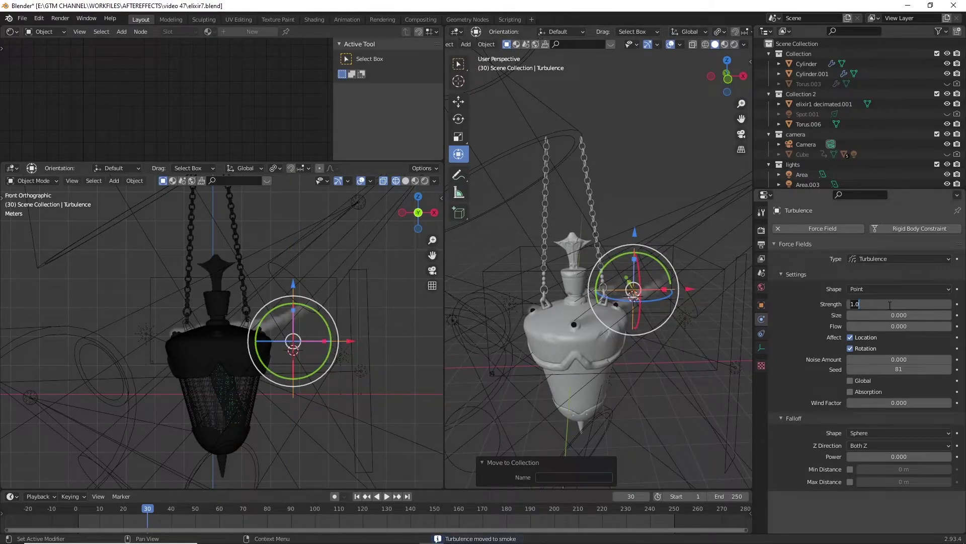
# Step: Duplicate the turbulence field about -1.15 m along X and 0.14 m up, over the bottle's shoulder
pyautogui.hotkey('shift', 'd')
pyautogui.click(681, 300)
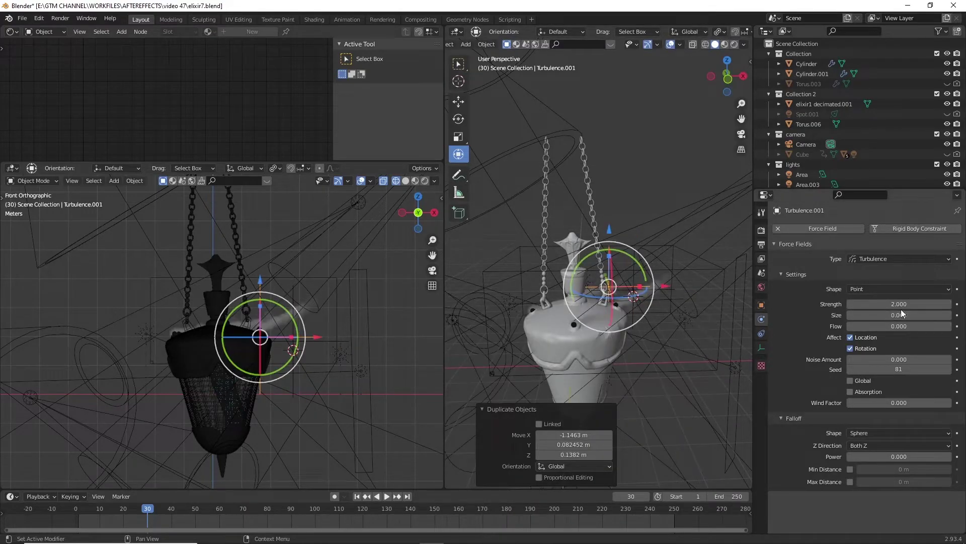
pyautogui.press('Return')
pyautogui.moveTo(645, 304); pyautogui.dragTo(712, 353, button='middle')
pyautogui.moveTo(489, 222); pyautogui.dragTo(580, 287)
pyautogui.moveTo(697, 286); pyautogui.dragTo(664, 237, button='middle')
# Step: Select the Smoke Domain, set its resolution divisions to 126 and save the file as elixir8.blend
pyautogui.click(638, 246)
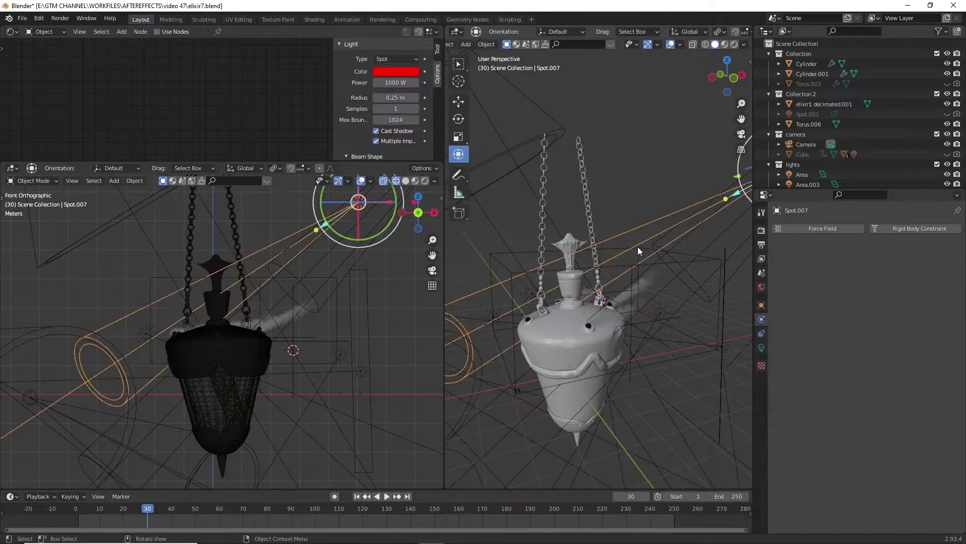
pyautogui.click(638, 247)
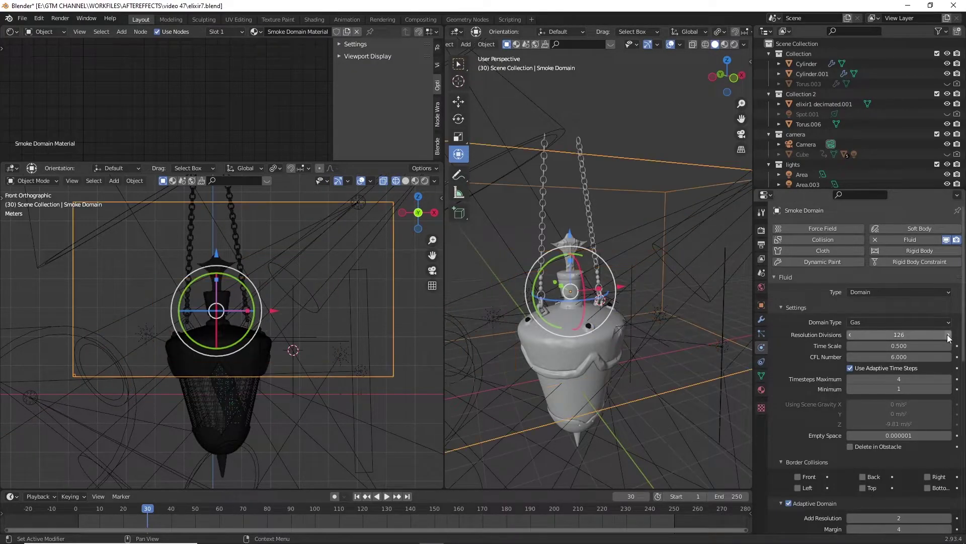
pyautogui.scroll(-15, 883, 406)
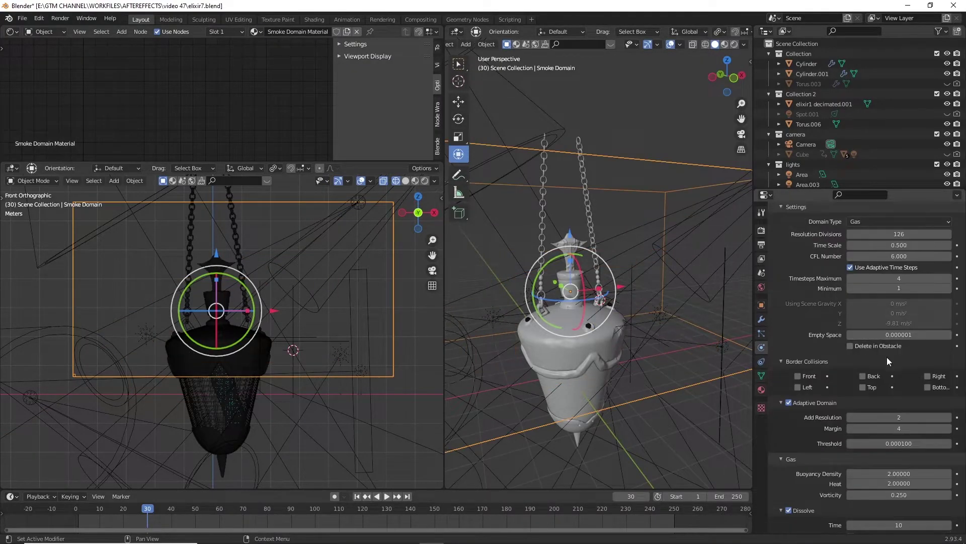
# Step: Set the Smoke Domain's cache type to All with folder //smoke bake\ and frames -50 to 260, and bake the simulation
pyautogui.click(878, 467)
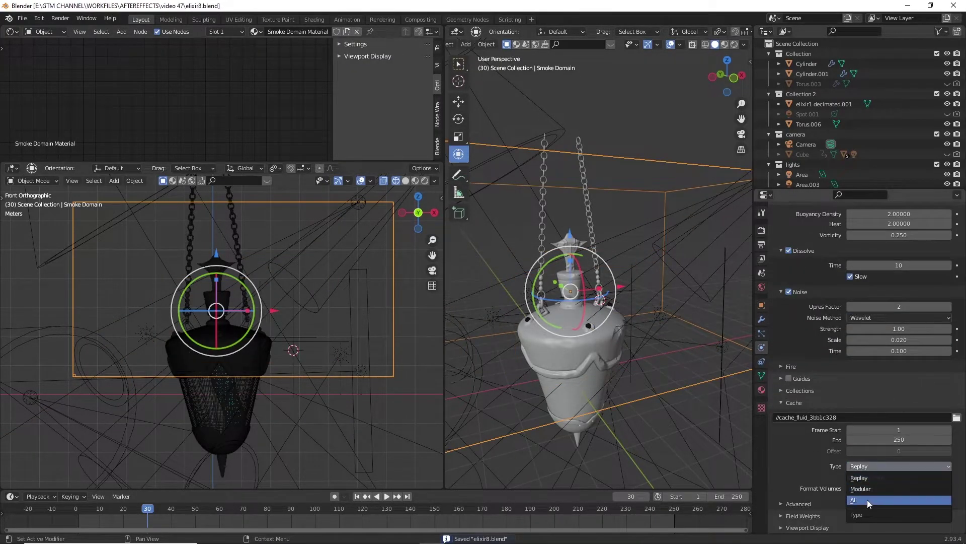
pyautogui.click(867, 500)
pyautogui.click(956, 417)
pyautogui.click(667, 417)
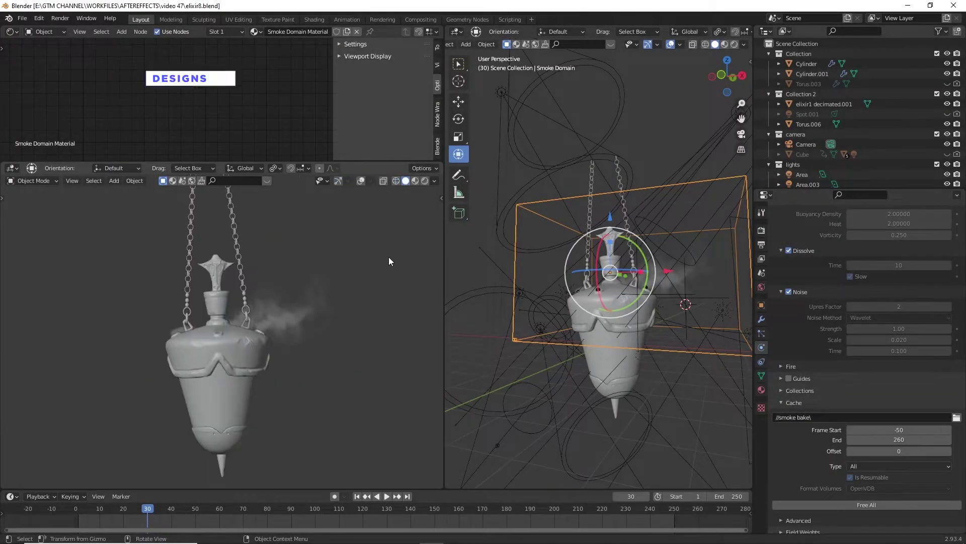
# Step: Scrub and play the timeline to review the baked smoke in solid shading
pyautogui.moveTo(178, 513); pyautogui.dragTo(268, 512)
pyautogui.press('space')
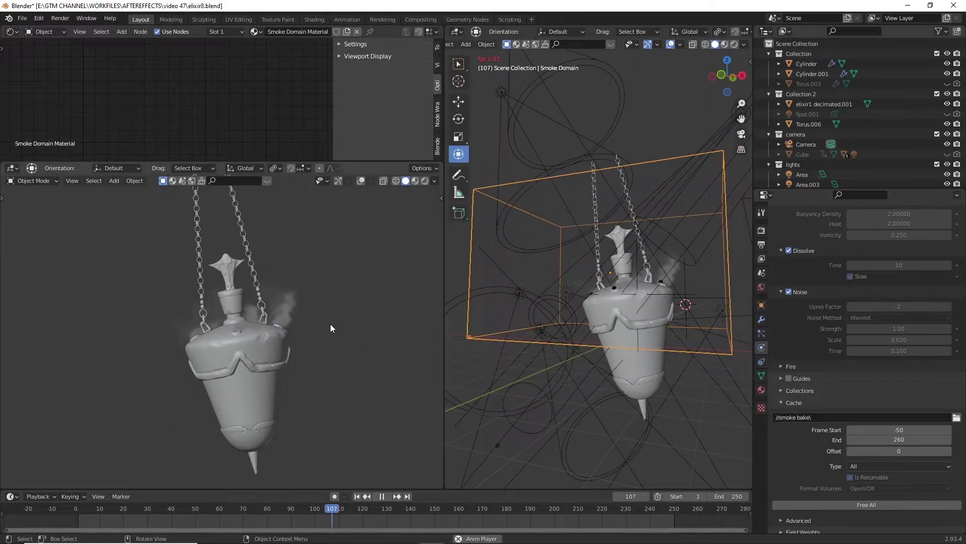
pyautogui.press('space')
# Step: Switch the viewport to rendered shading through the camera and bring the smoke material's nodes into view
pyautogui.press('z')
pyautogui.click(341, 280)
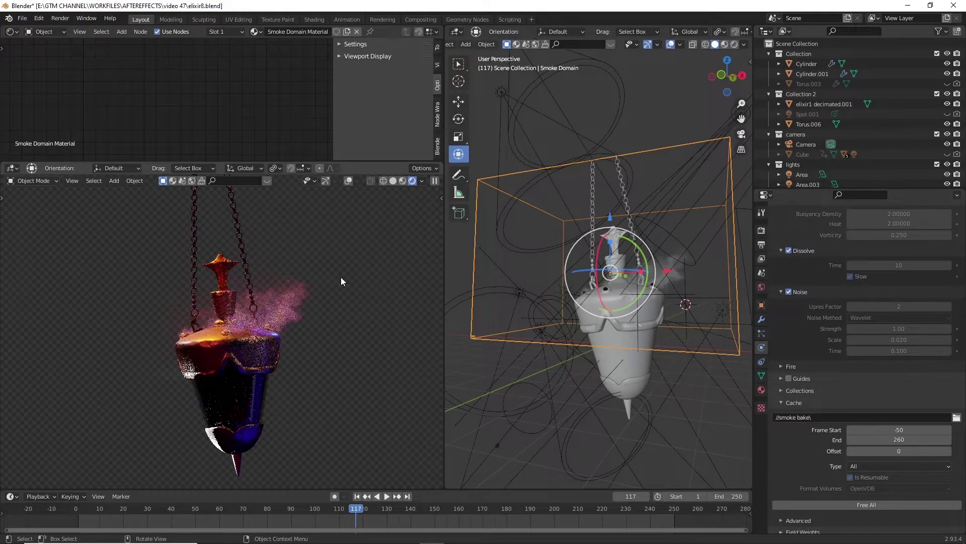
pyautogui.press('KP_0')
pyautogui.press('Home')
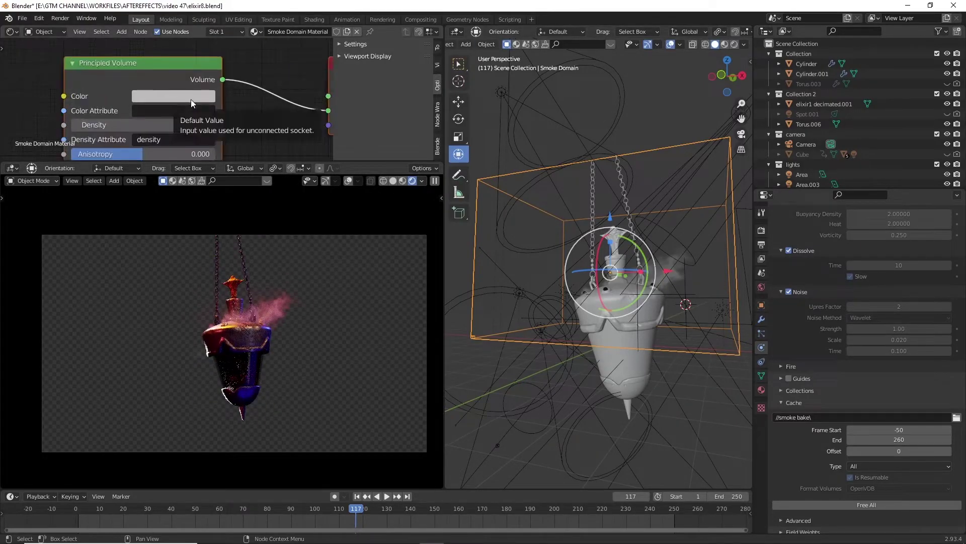
# Step: Try a saturated purple with hue 0.735 as the Principled Volume color and a density of 1, undoing the density change
pyautogui.click(192, 98)
pyautogui.click(188, 208)
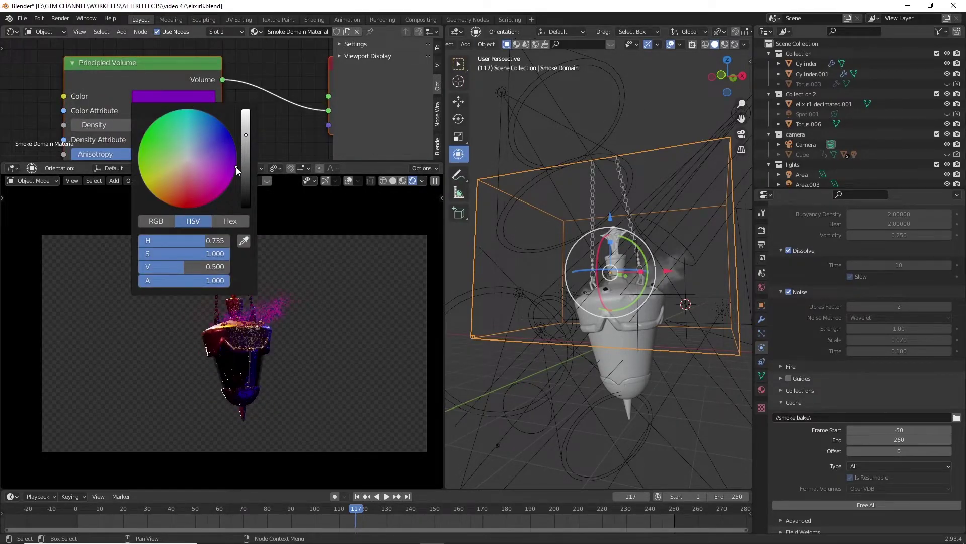
pyautogui.moveTo(282, 141); pyautogui.dragTo(298, 65, button='middle')
pyautogui.doubleClick(176, 108)
pyautogui.write('1')
pyautogui.press('Return')
pyautogui.hotkey('ctrl', 'z')
pyautogui.moveTo(184, 96); pyautogui.dragTo(184, 159, button='middle')
# Step: Change the Principled Volume color to a saturated red-orange and set its density to 10
pyautogui.click(188, 84)
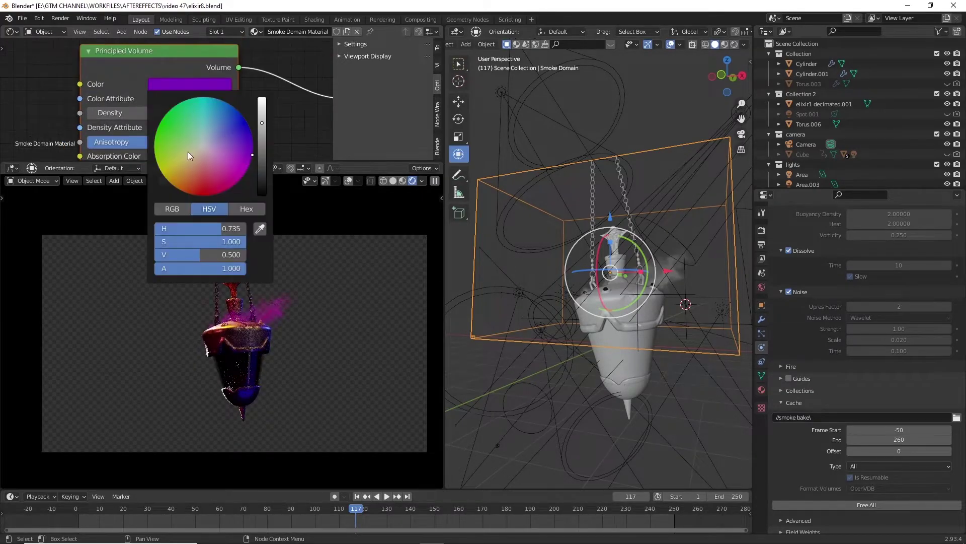
pyautogui.moveTo(199, 195); pyautogui.dragTo(192, 195)
pyautogui.doubleClick(158, 115)
pyautogui.write('10')
pyautogui.press('Return')
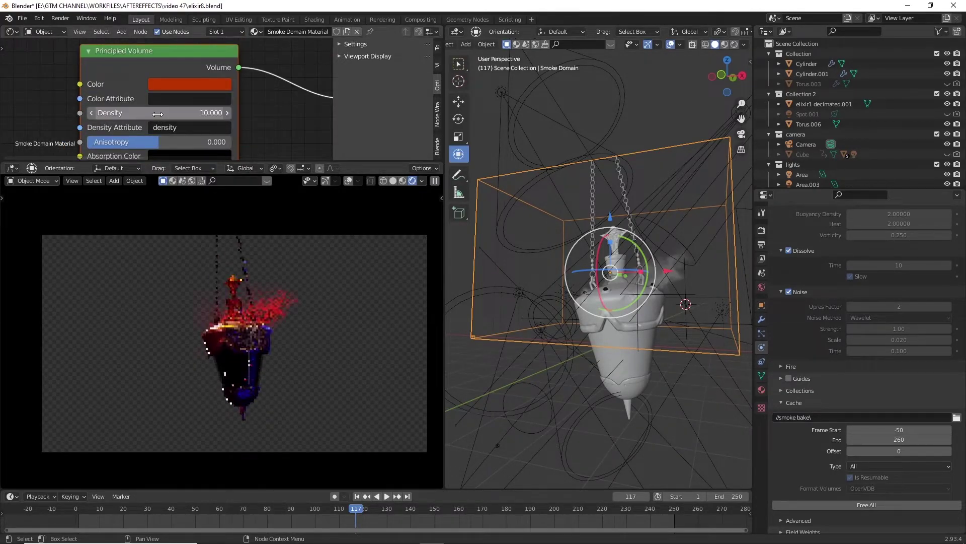
# Step: Go to frame 24 and set the Principled Volume's anisotropy to -0.5
pyautogui.click(133, 511)
pyautogui.moveTo(161, 142); pyautogui.dragTo(192, 79, button='middle')
pyautogui.moveTo(192, 79); pyautogui.dragTo(153, 80)
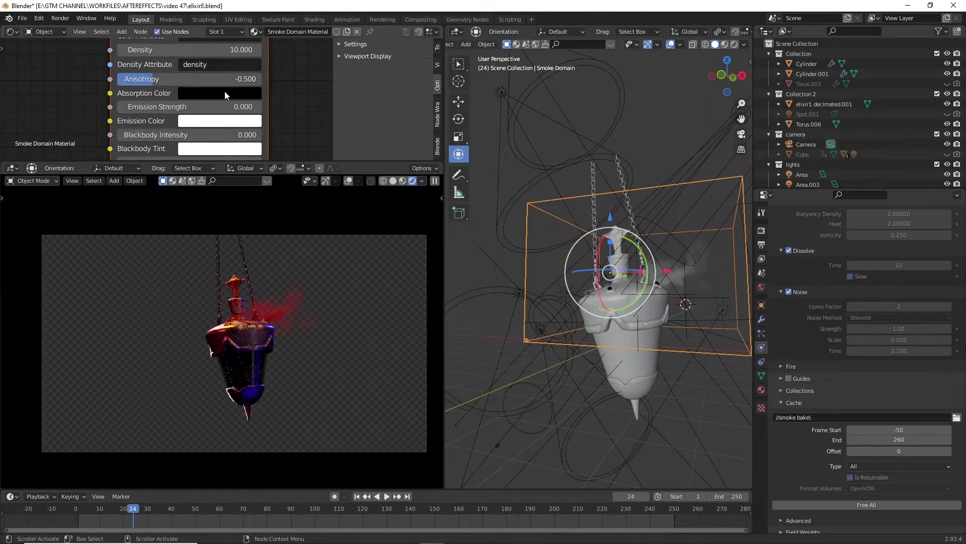
pyautogui.keyDown('shift'); pyautogui.scroll(-2, 174, 100); pyautogui.keyUp('shift')
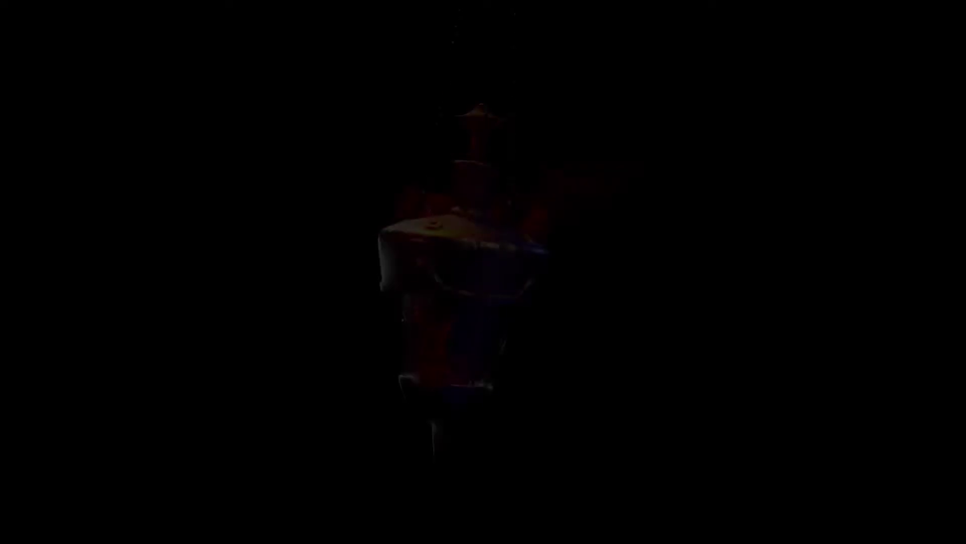